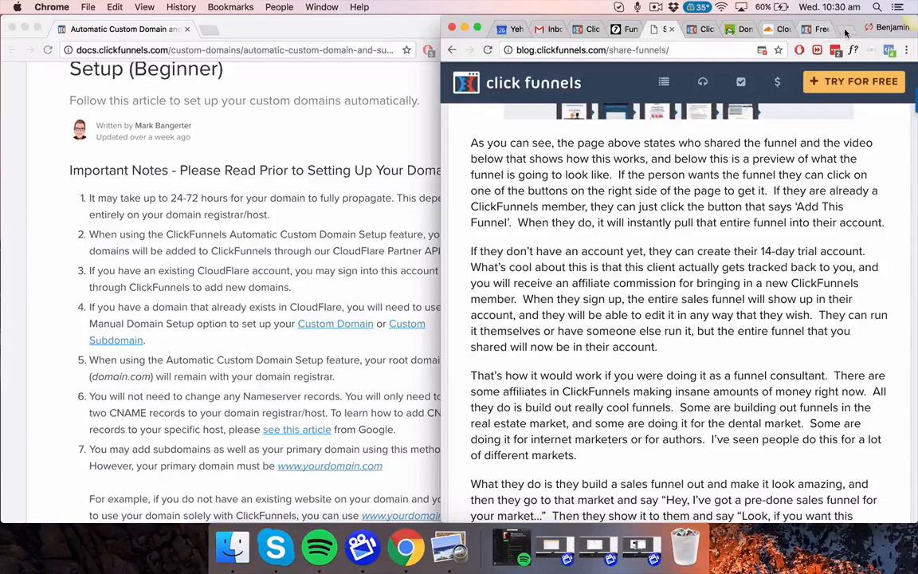
# Open the yehzu.com website in a new browser tab.
pyautogui.press('super+t')
pyautogui.write('yeh')
pyautogui.press('Return')
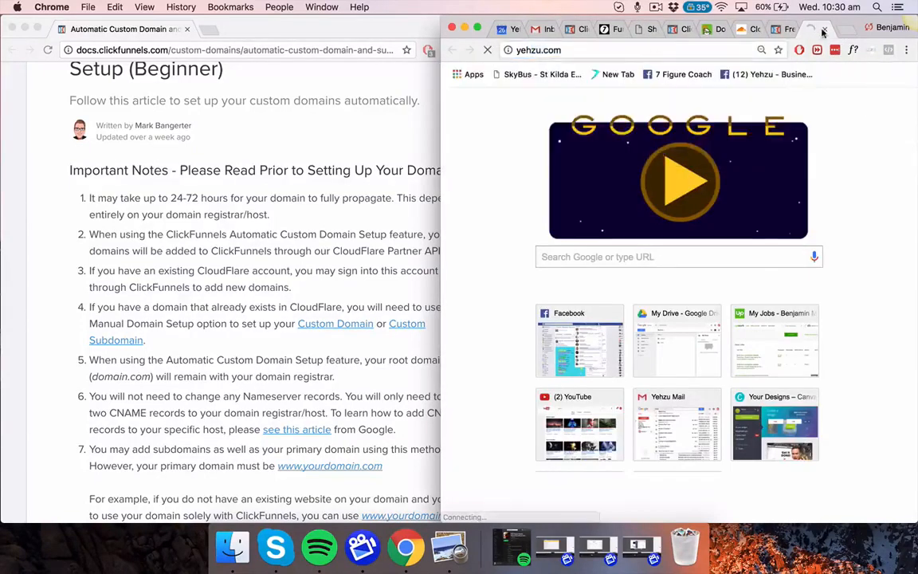
# Change the address to the subdomain go.yehzu.com without loading it, highlighting the go prefix and the whole address.
pyautogui.click(517, 49)
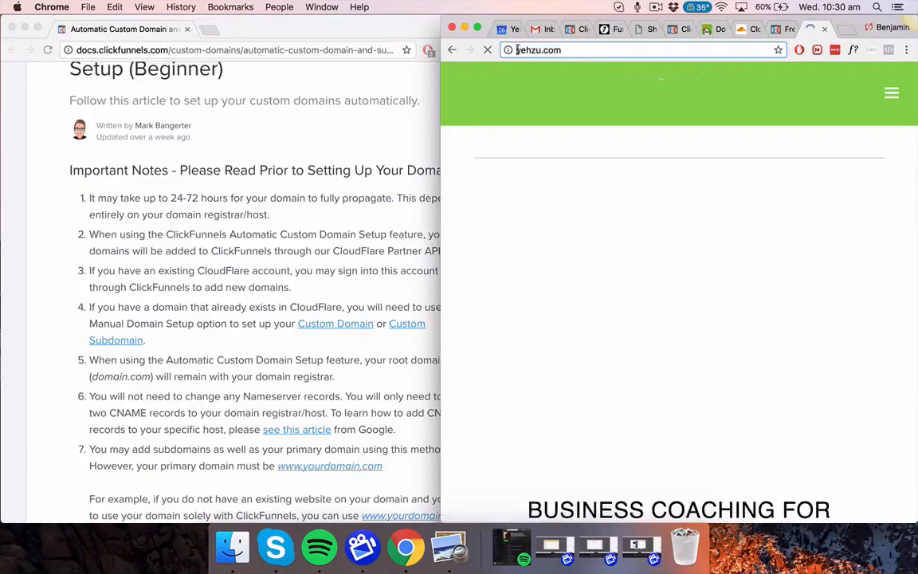
pyautogui.write('go')
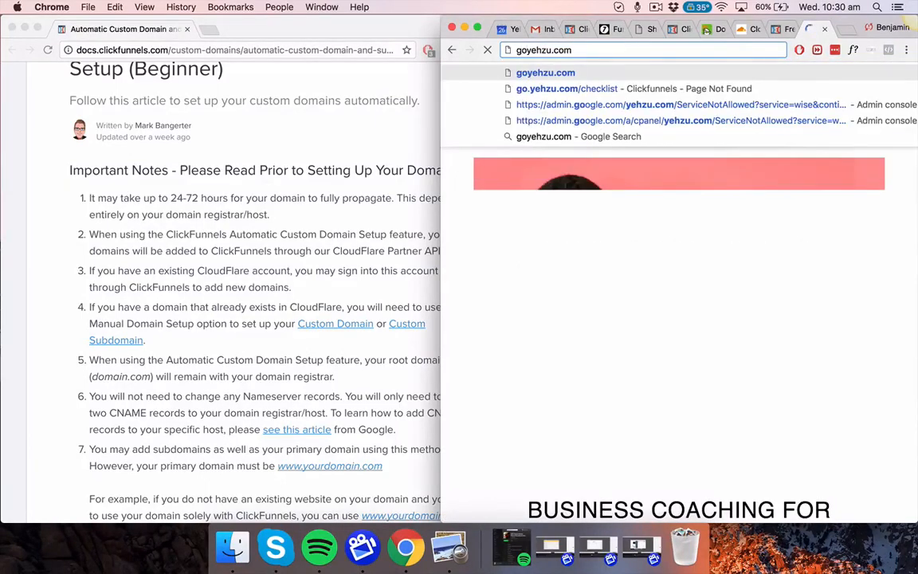
pyautogui.write('.')
pyautogui.click(592, 50)
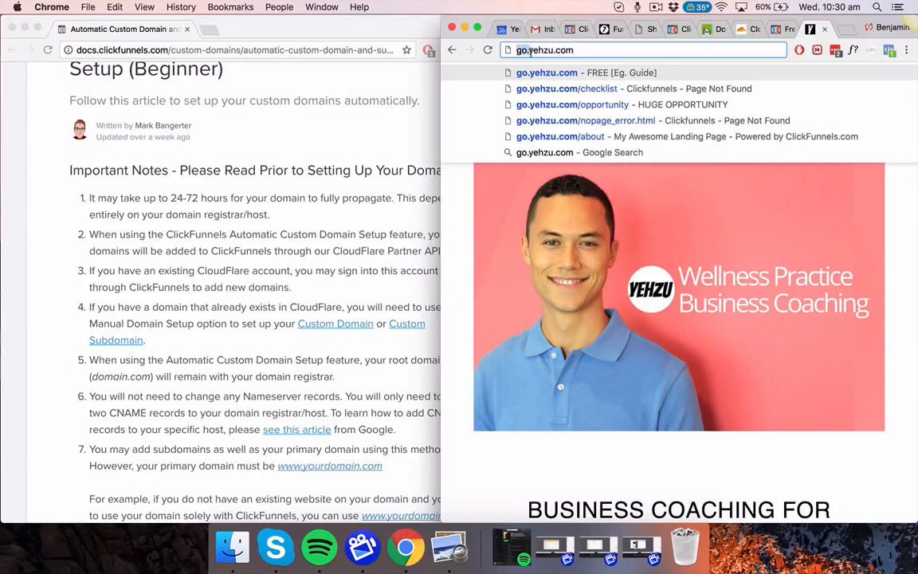
pyautogui.moveTo(517, 50); pyautogui.dragTo(527, 51)
pyautogui.click(586, 50)
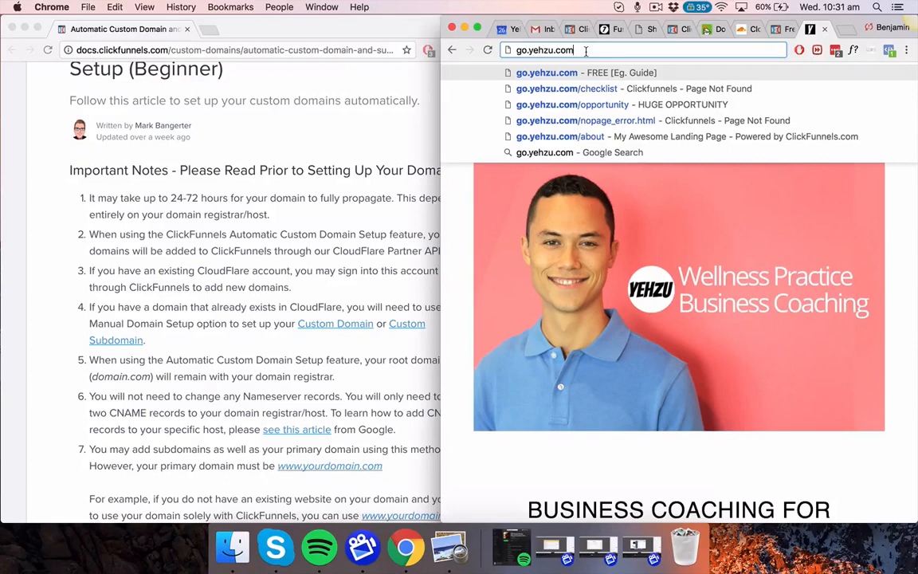
pyautogui.moveTo(574, 51); pyautogui.dragTo(498, 50)
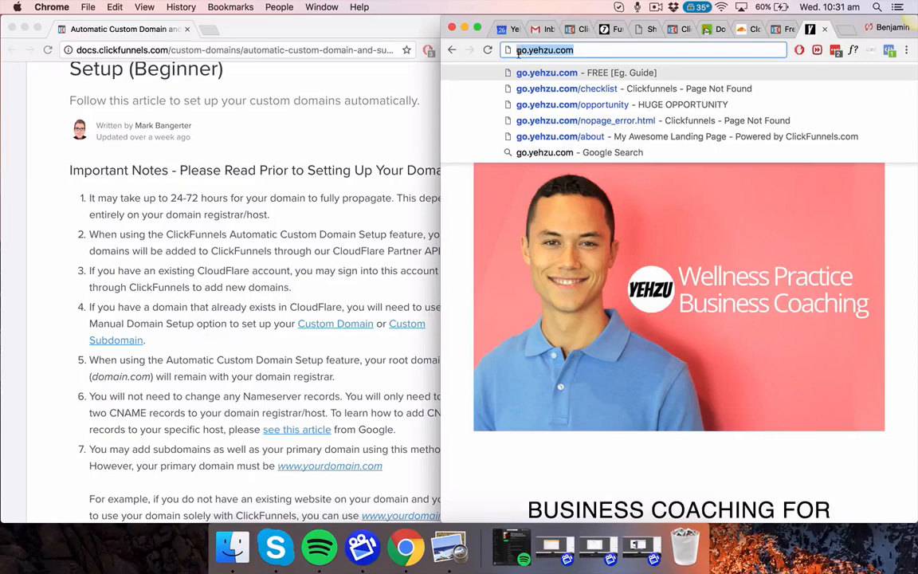
pyautogui.click(537, 51)
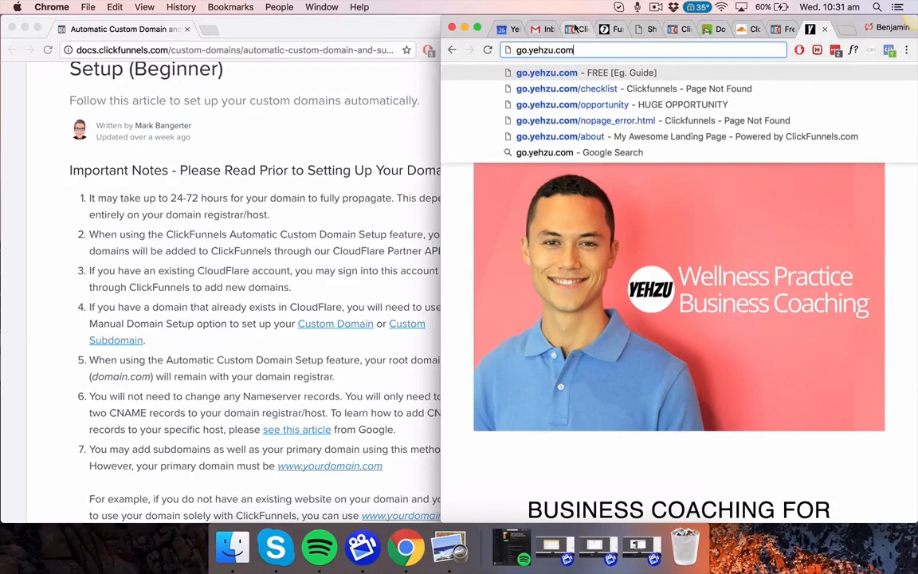
# Log in to Cloudflare with the prefilled credentials and view the yehzu.com overview.
pyautogui.click(741, 30)
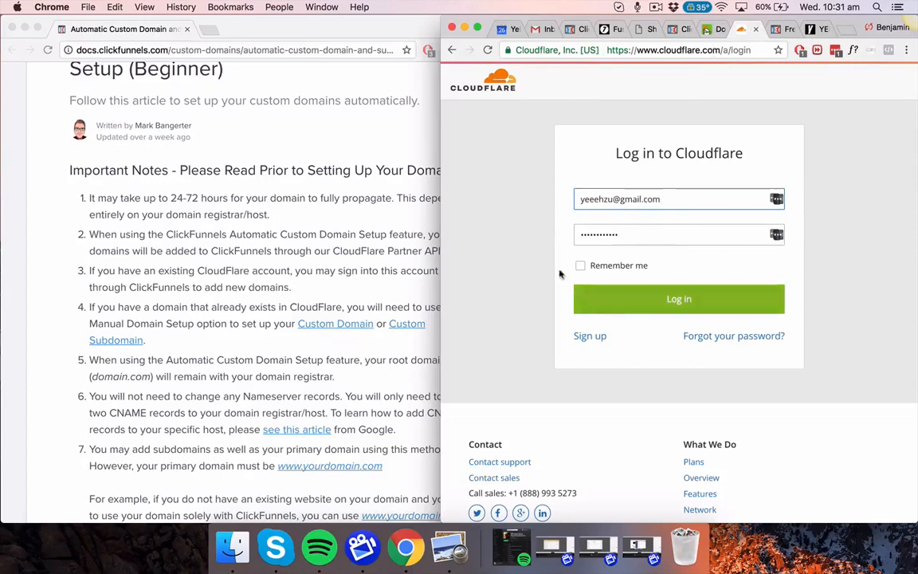
pyautogui.click(657, 302)
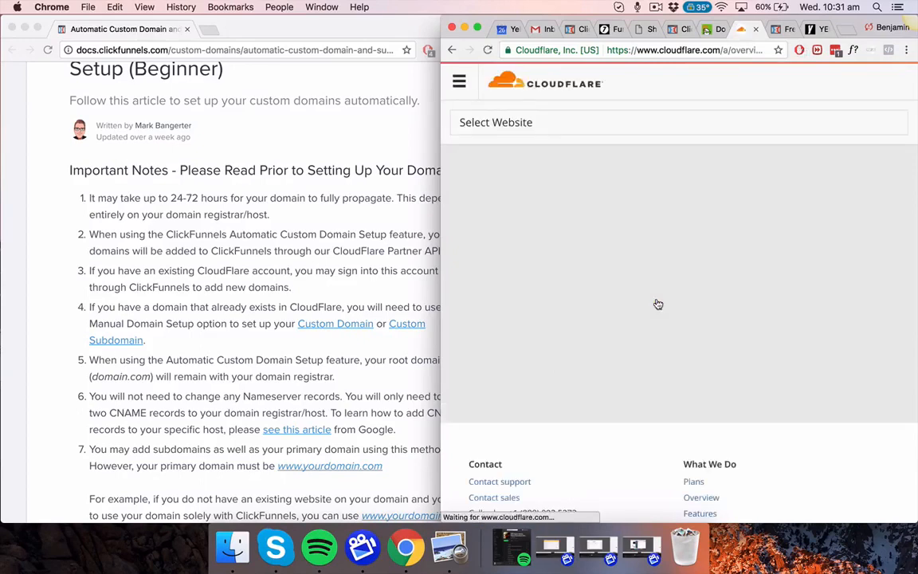
pyautogui.scroll(2, 657, 303)
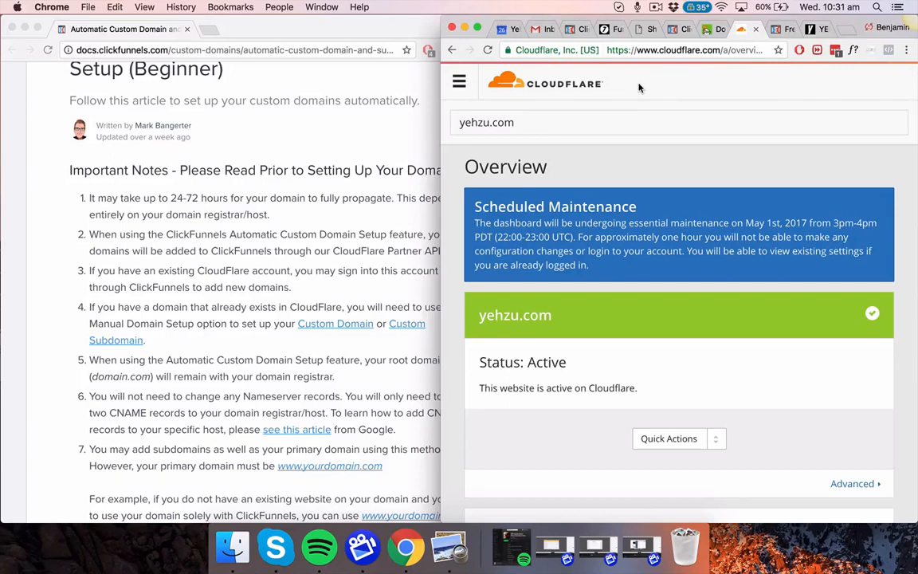
# View the live go.yehzu.com funnel page and the Terms of Use step of the Yehzu Templates funnel, widening the browser window.
pyautogui.click(655, 7)
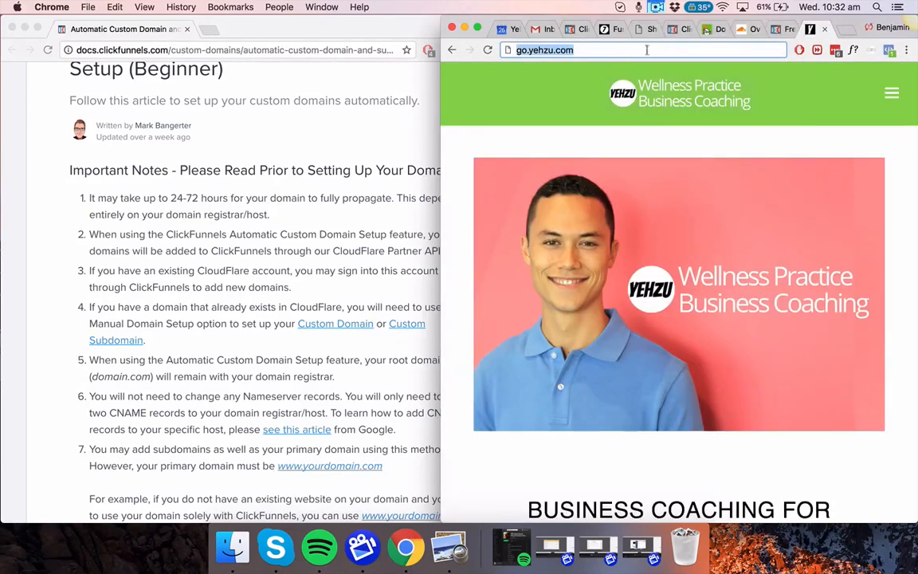
pyautogui.click(778, 28)
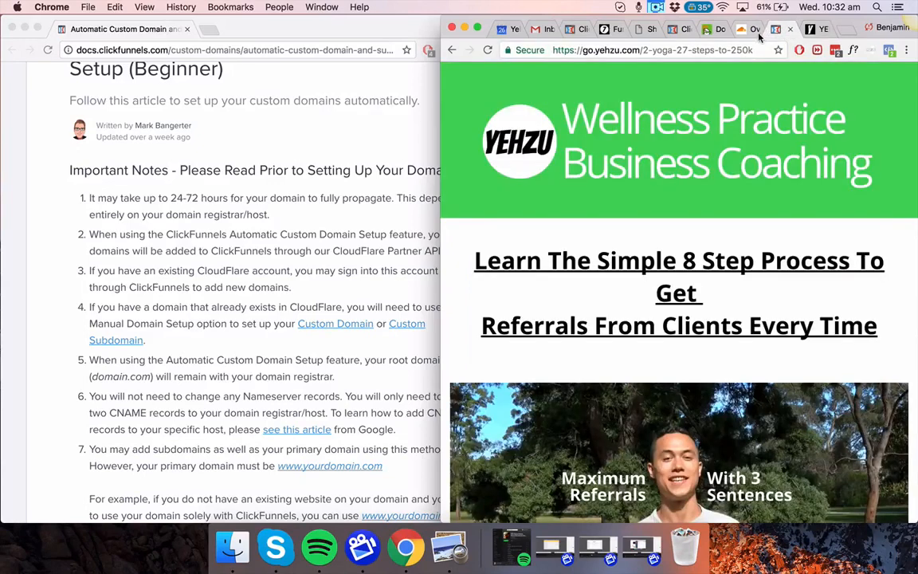
pyautogui.click(674, 29)
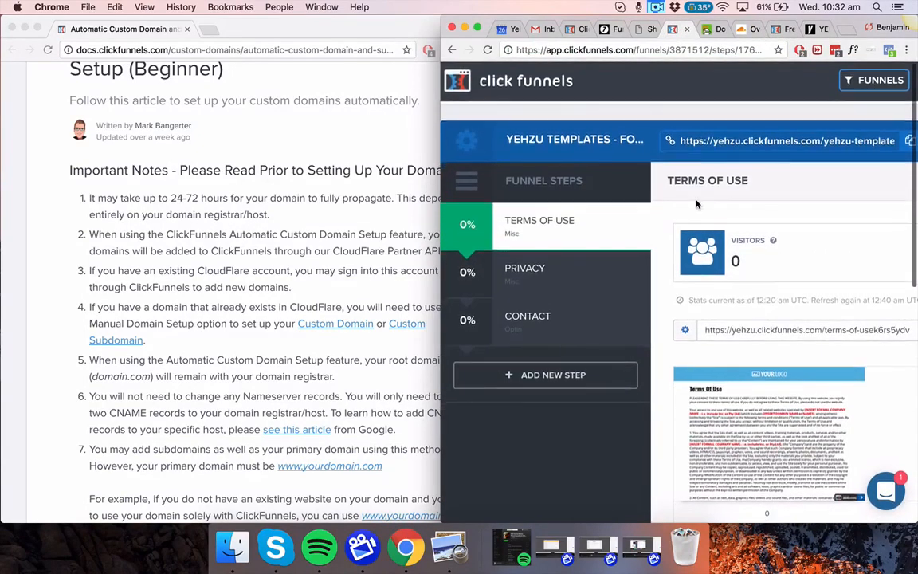
pyautogui.moveTo(440, 149); pyautogui.dragTo(394, 148)
pyautogui.scroll(-5, 739, 290)
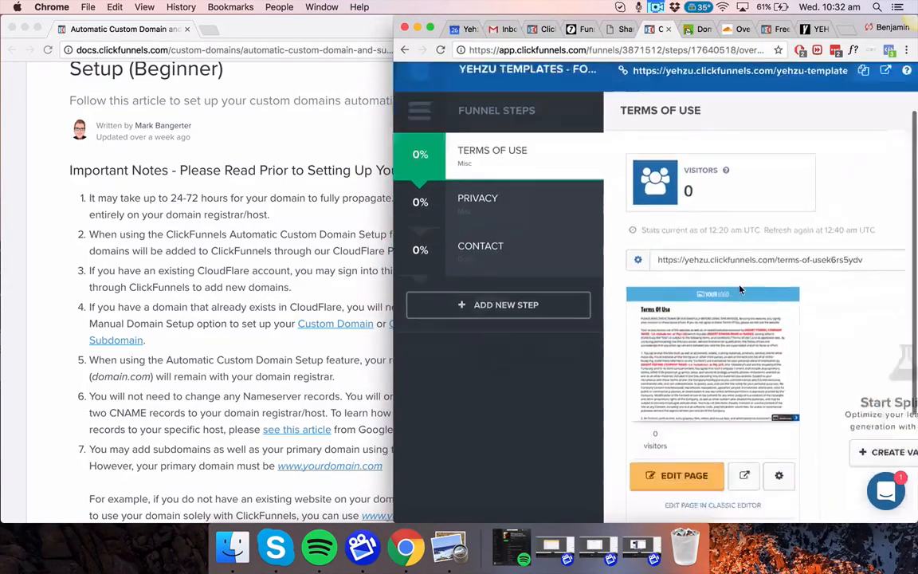
pyautogui.scroll(5, 740, 295)
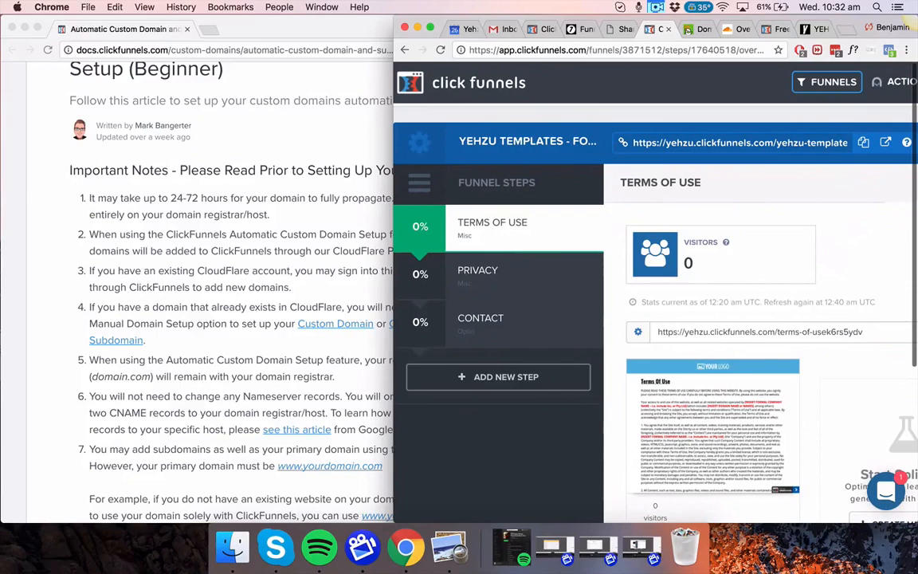
# Open the full ClickFunnels funnel list and look through the shared funnels.
pyautogui.click(845, 85)
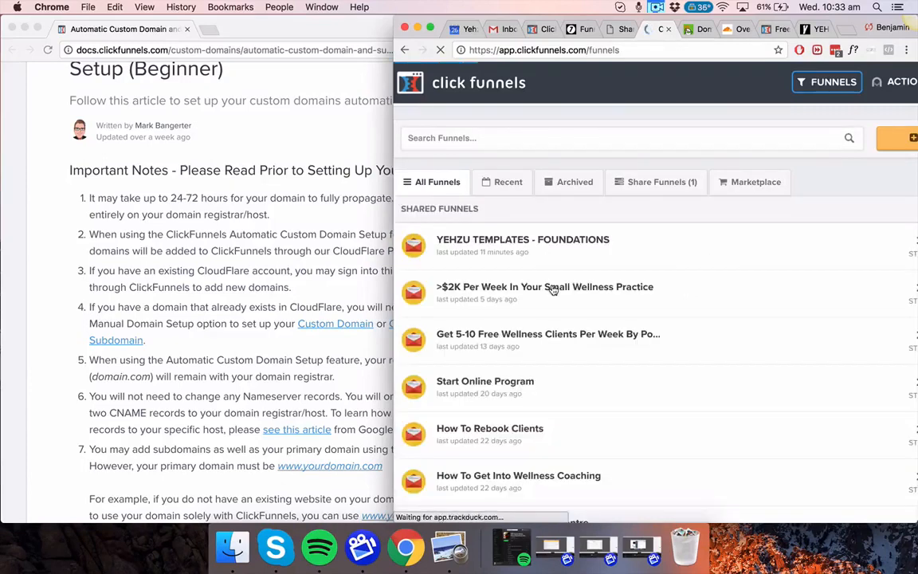
pyautogui.scroll(-4, 553, 289)
pyautogui.scroll(4, 553, 289)
pyautogui.hscroll(2, 551, 289)
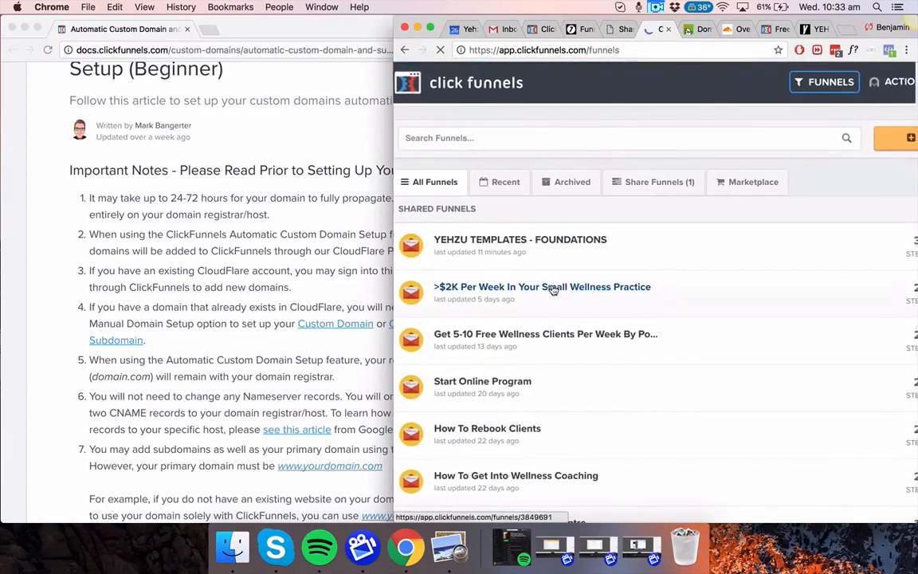
pyautogui.hscroll(-2, 531, 286)
pyautogui.scroll(-10, 530, 286)
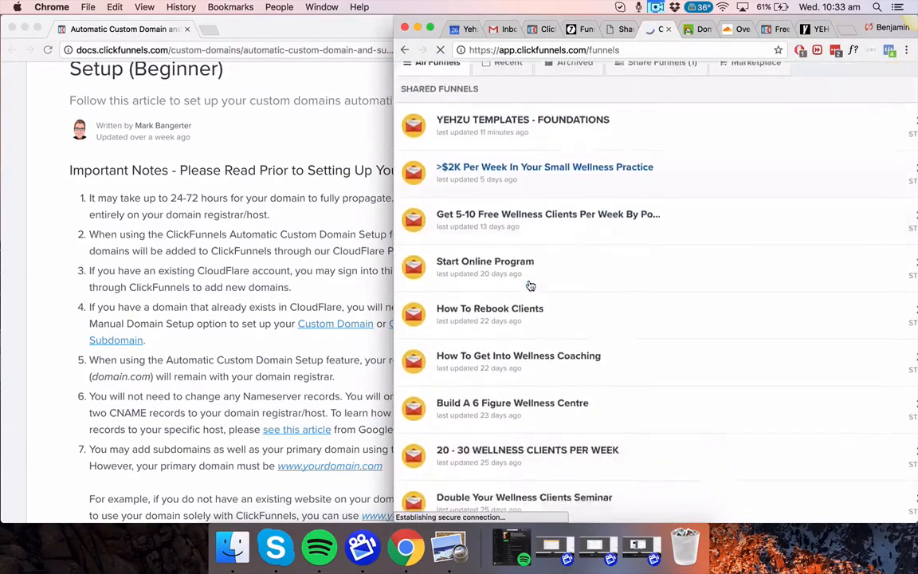
pyautogui.scroll(10, 530, 283)
pyautogui.hscroll(3, 558, 287)
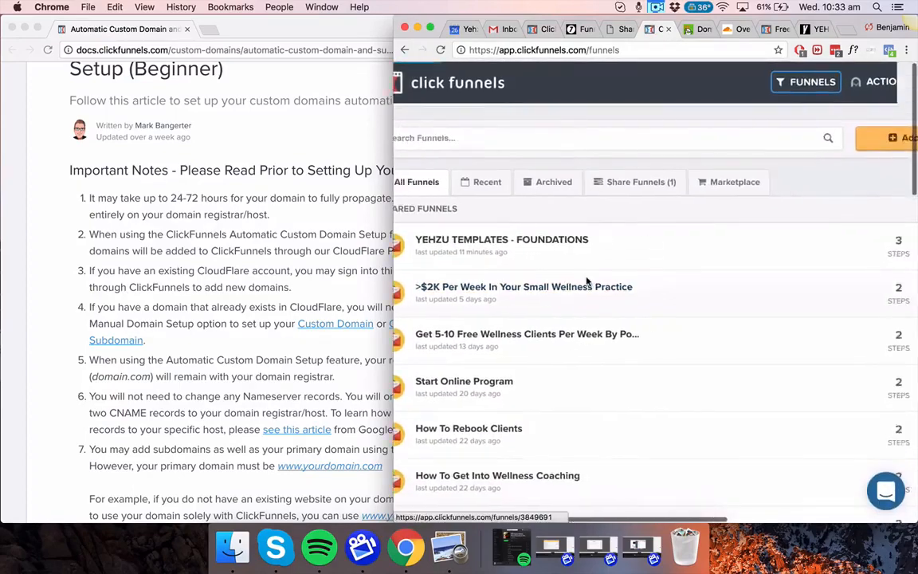
pyautogui.hscroll(-3, 588, 283)
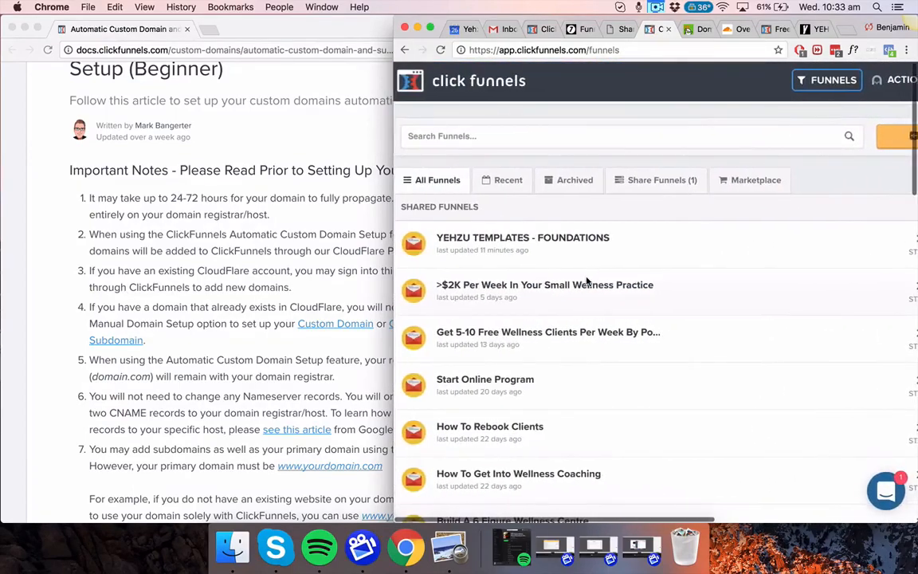
# Look over the ClickFunnels blog article on sharing funnels and return to the funnel list.
pyautogui.hotkey('ctrl', 'shift', 'Tab')
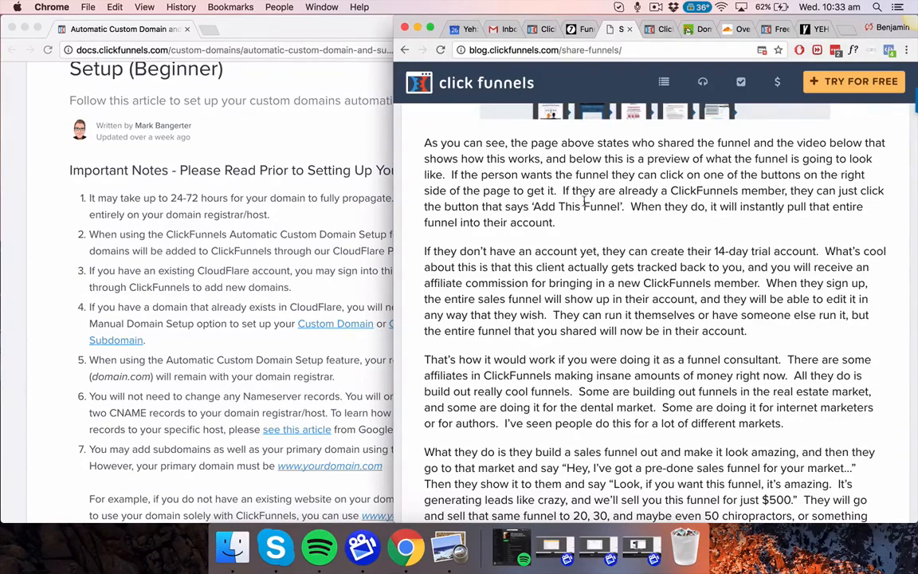
pyautogui.scroll(10, 582, 203)
pyautogui.hotkey('ctrl', 'Tab')
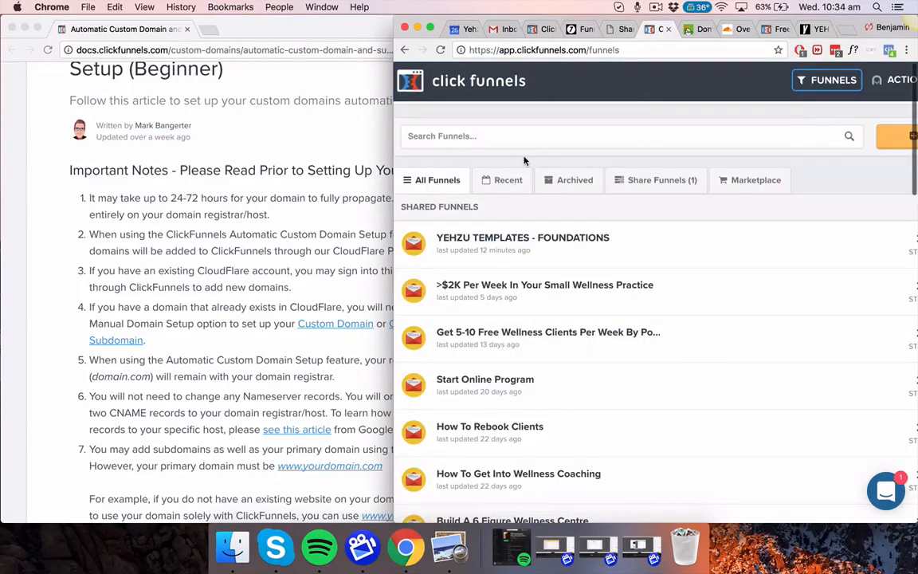
pyautogui.scroll(3, 525, 161)
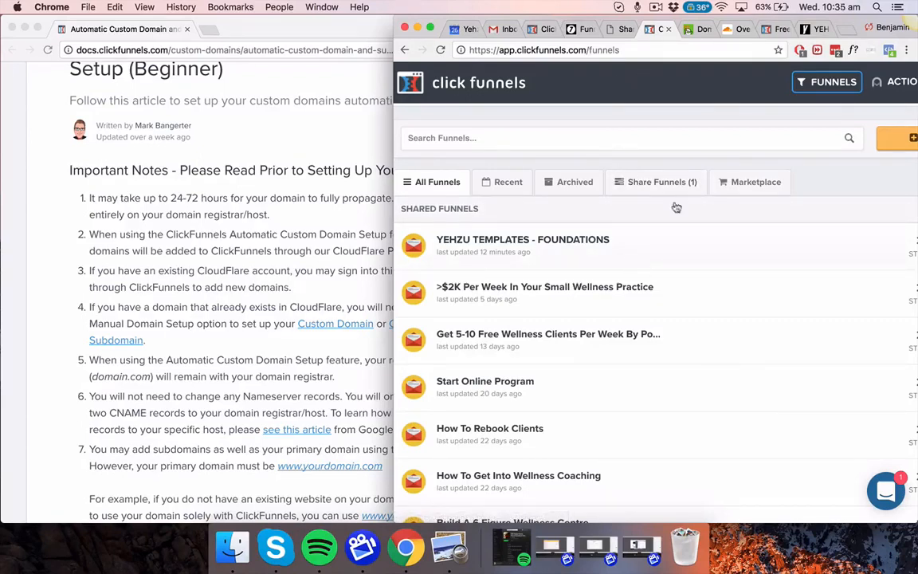
# Check the processing status of the Winning Templates - Foundations shared funnel and return to the list of all funnels.
pyautogui.click(848, 30)
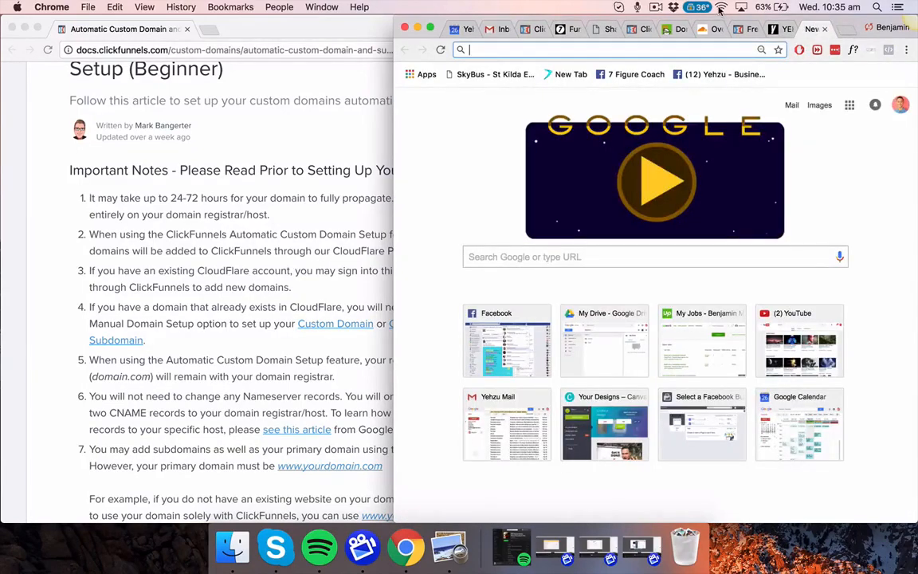
pyautogui.click(642, 33)
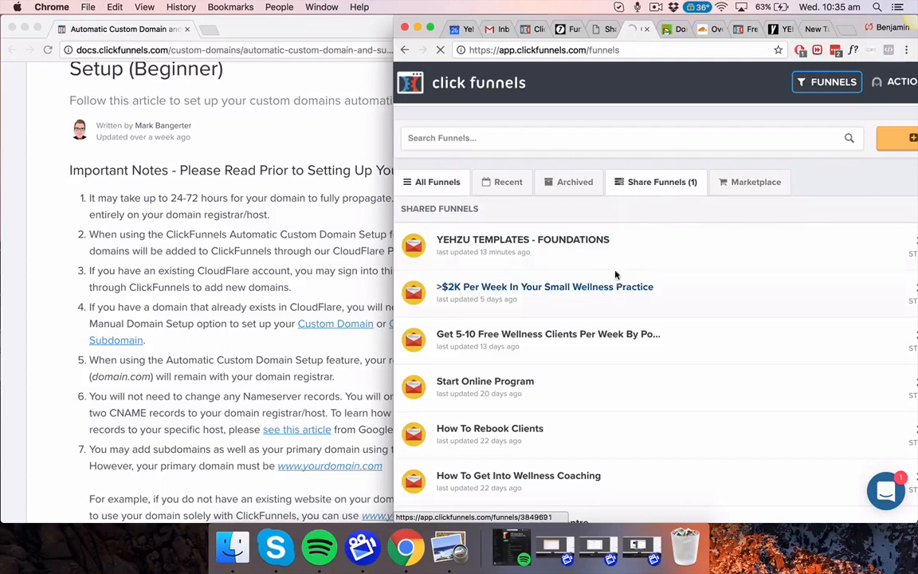
pyautogui.click(644, 188)
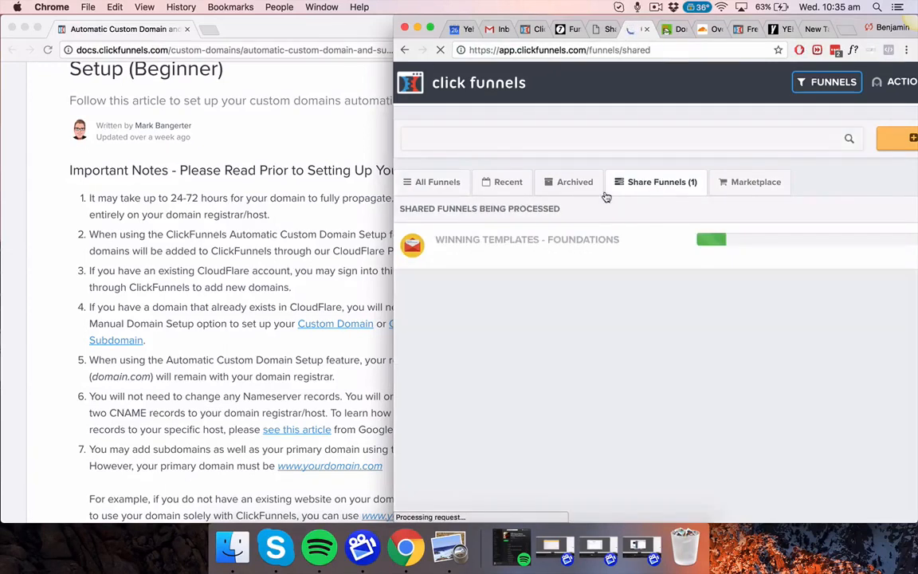
pyautogui.hscroll(8, 654, 271)
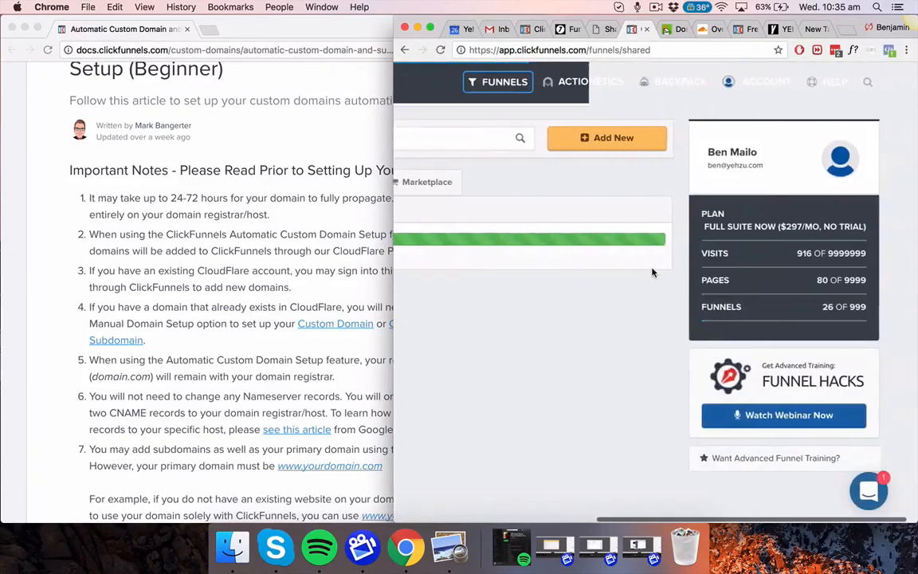
pyautogui.hscroll(-2, 657, 270)
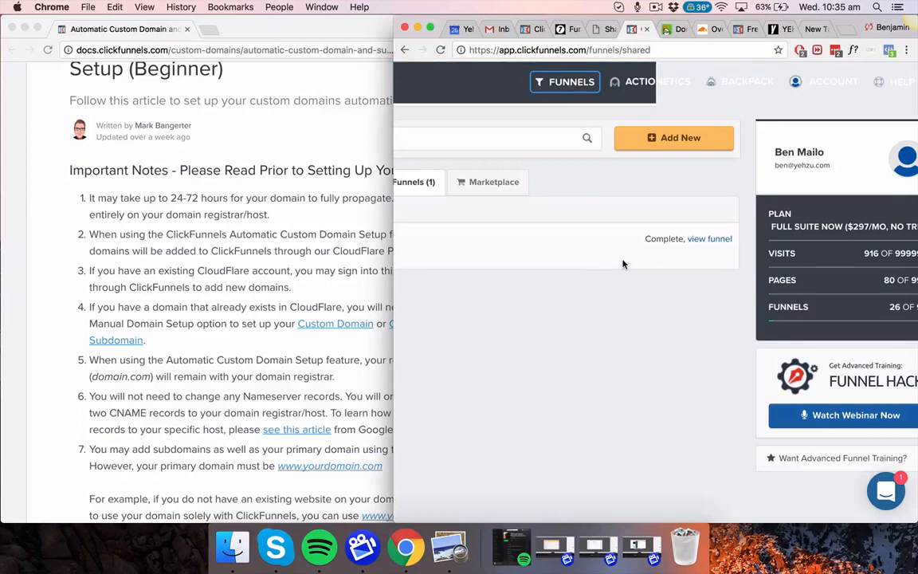
pyautogui.hscroll(-6, 623, 263)
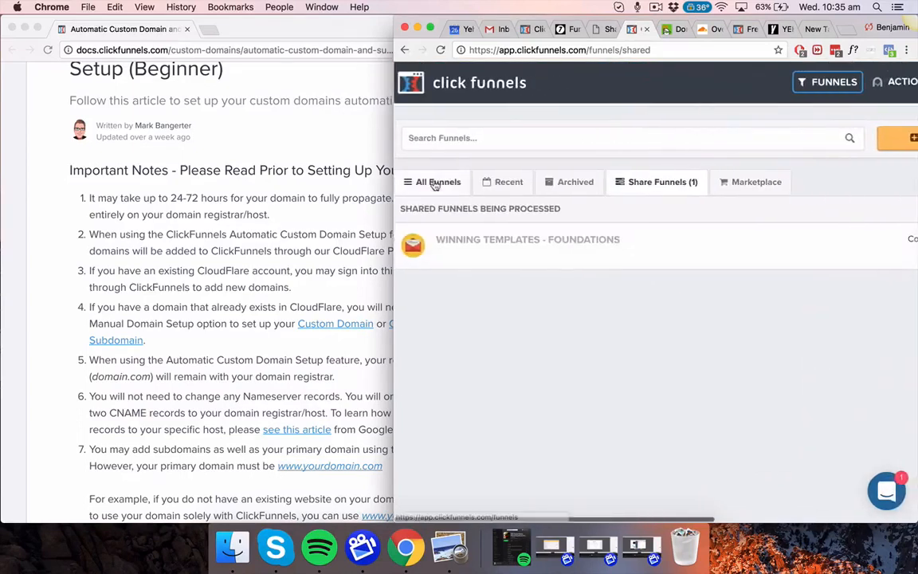
pyautogui.click(435, 183)
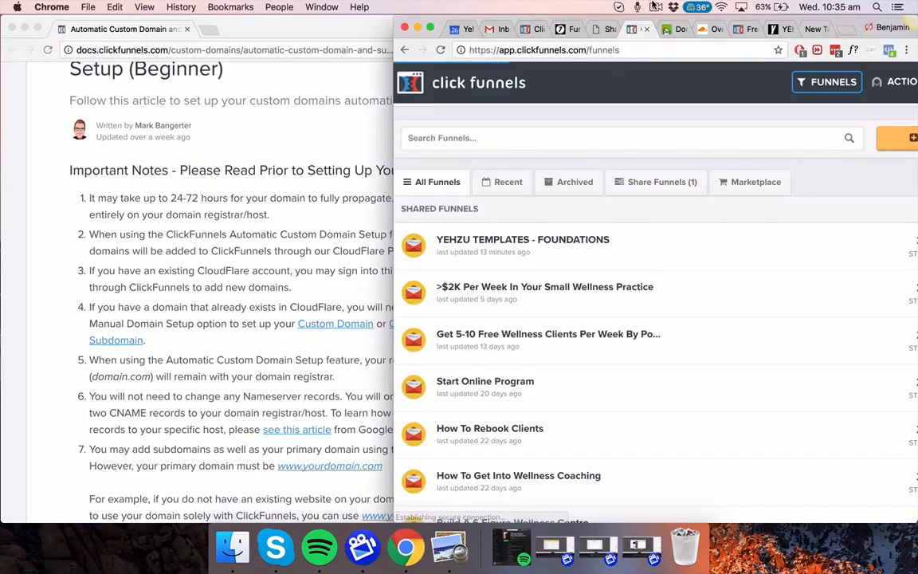
# Switch to GoDaddy and open the list of all domains from the artzei.com DNS management page.
pyautogui.click(606, 29)
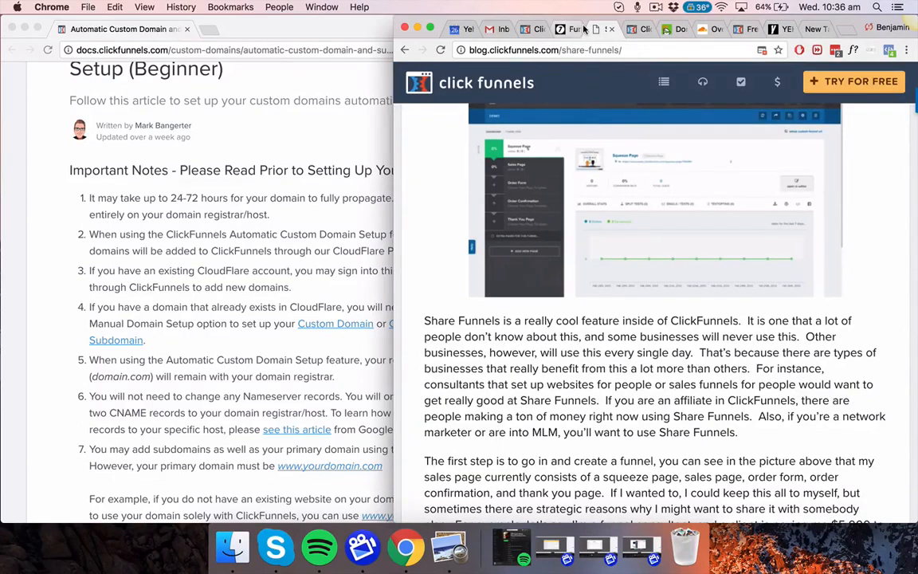
pyautogui.click(674, 29)
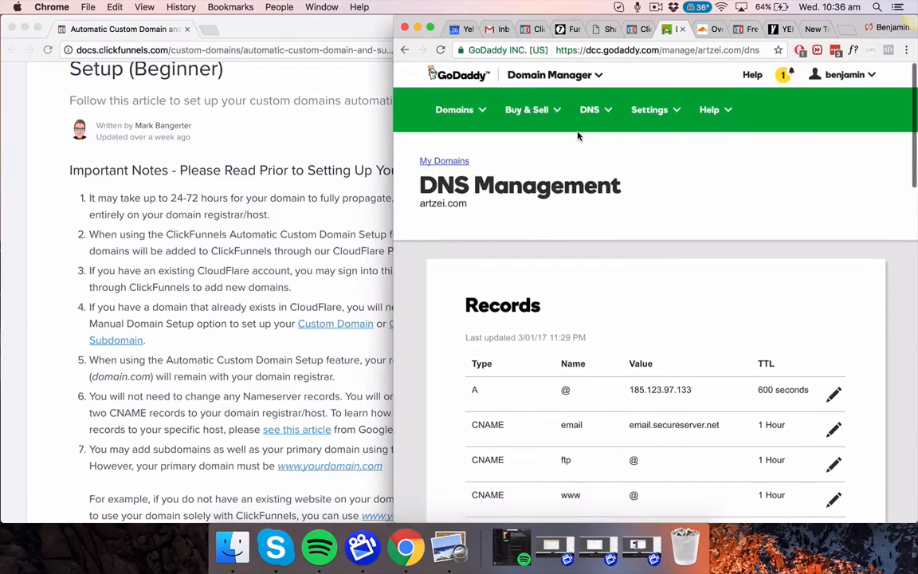
pyautogui.click(482, 111)
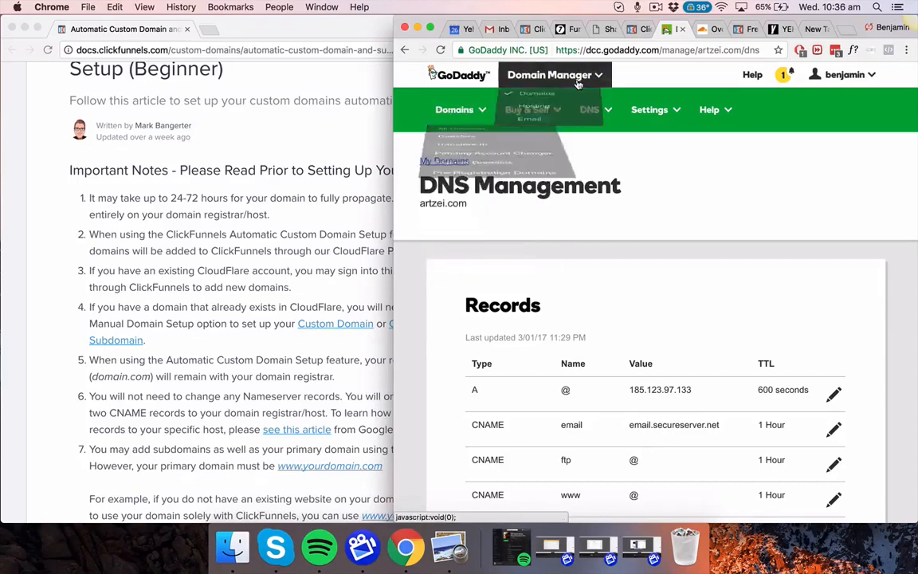
pyautogui.click(587, 97)
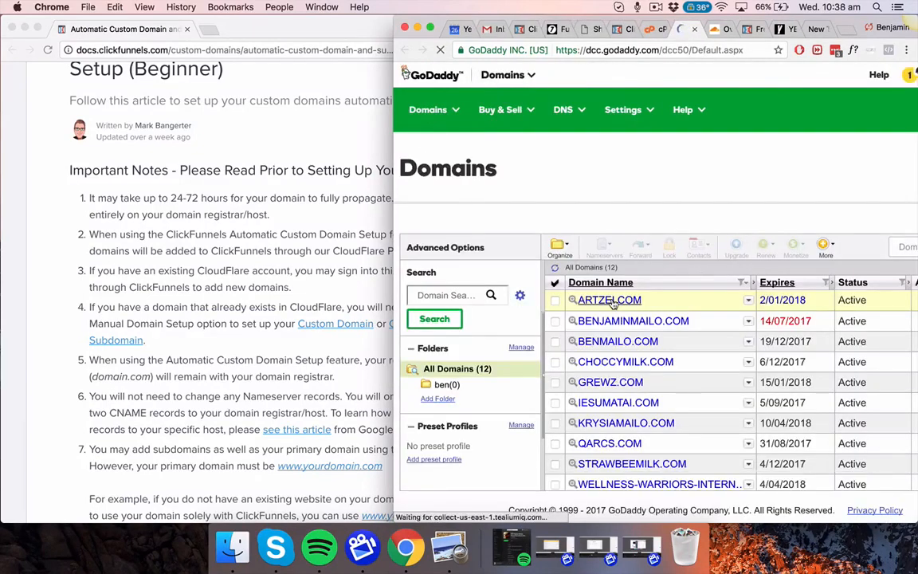
pyautogui.scroll(-2, 612, 304)
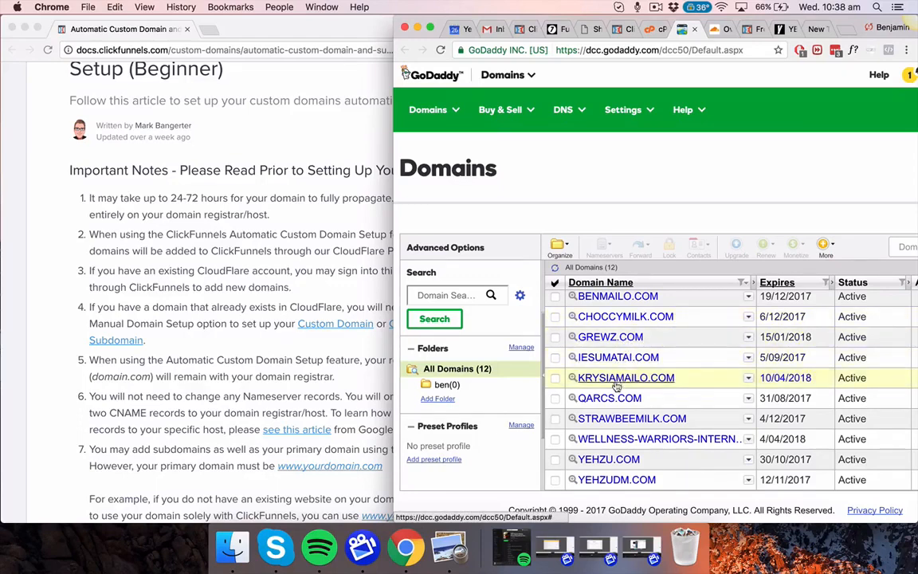
# Open the DNS management page of krysiamailo.com in GoDaddy and look over its DNS records.
pyautogui.click(626, 380)
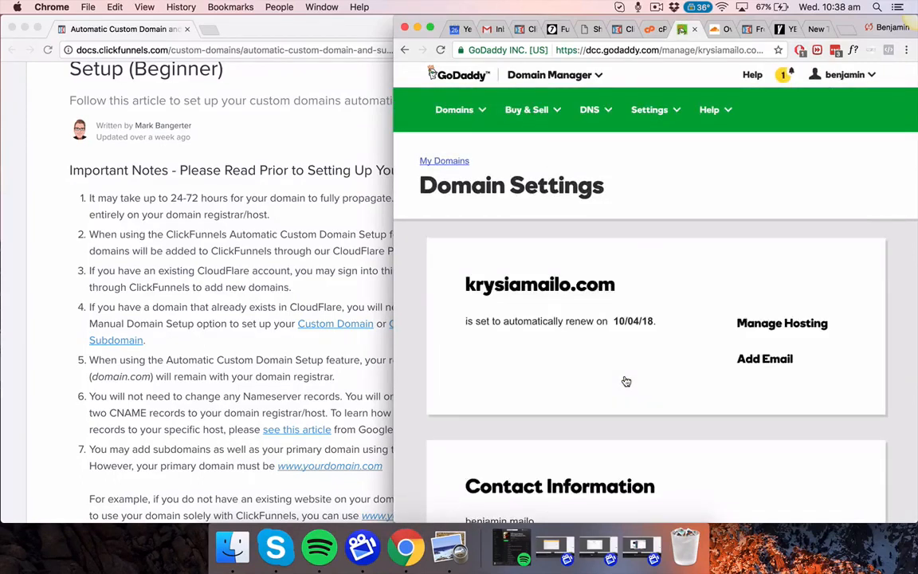
pyautogui.scroll(-2, 596, 187)
pyautogui.scroll(-2, 596, 187)
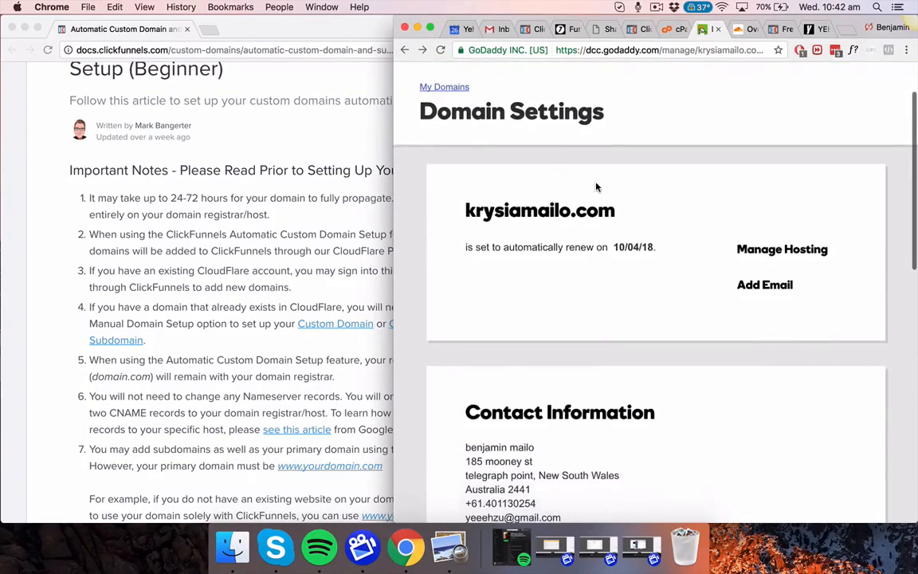
pyautogui.scroll(-20, 596, 183)
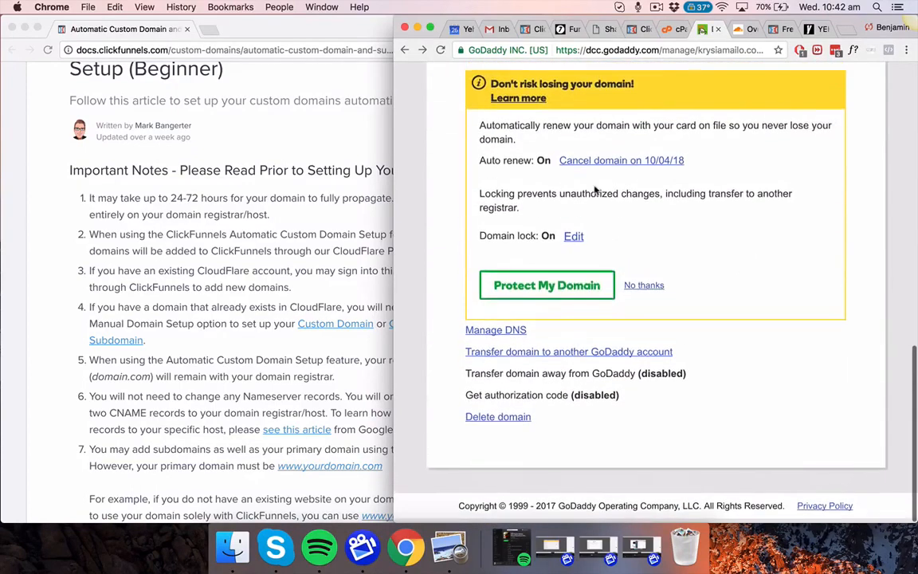
pyautogui.click(511, 341)
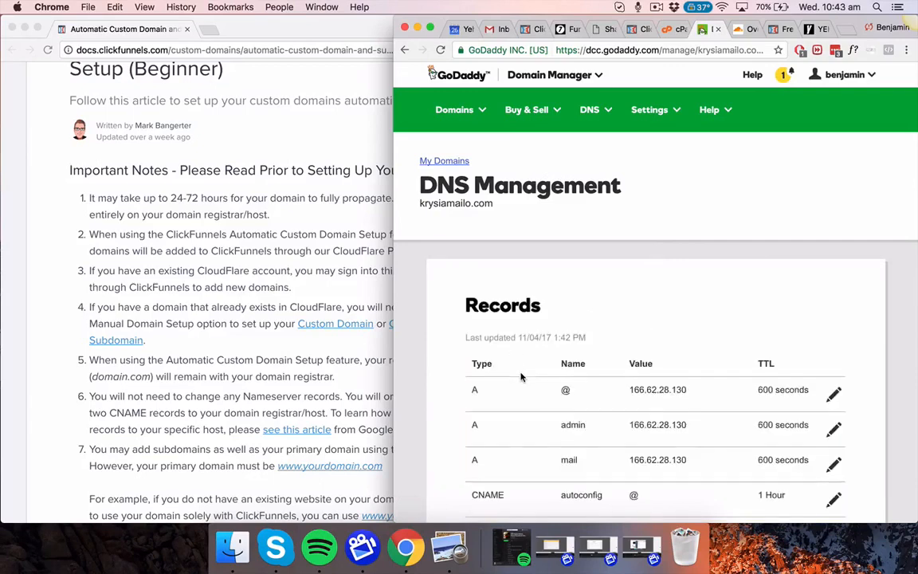
pyautogui.scroll(-3, 520, 374)
pyautogui.scroll(-3, 520, 377)
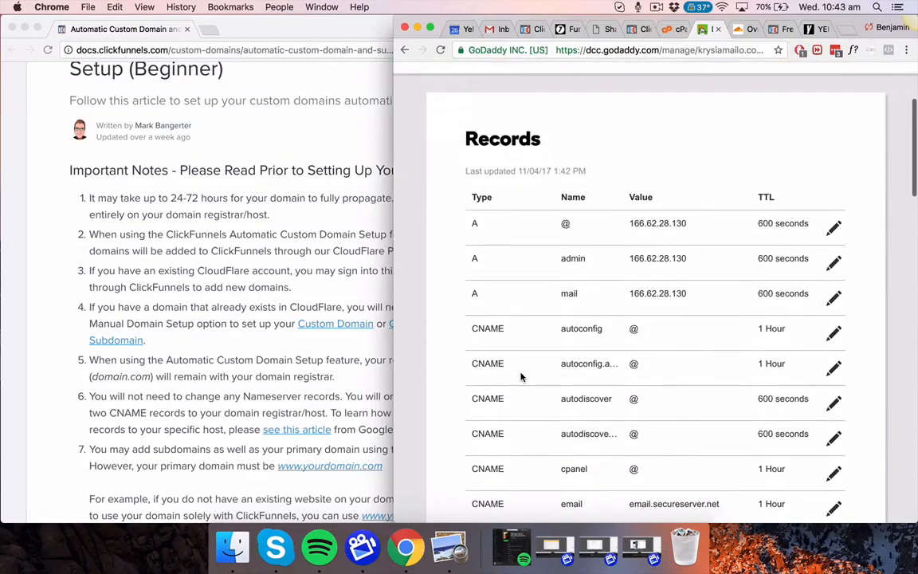
pyautogui.scroll(1, 521, 376)
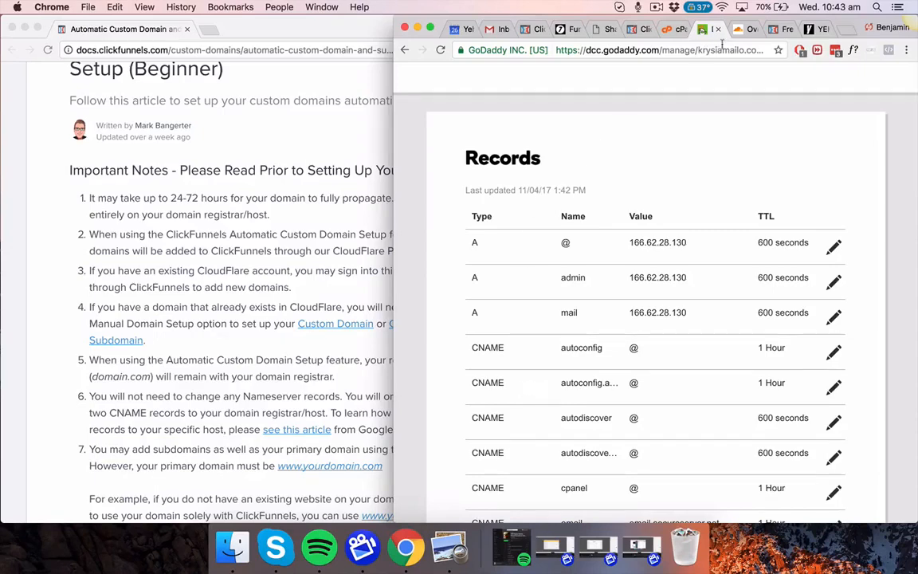
# Switch to Cloudflare, add krysiamailo.com as a new website and begin its DNS scan.
pyautogui.click(746, 28)
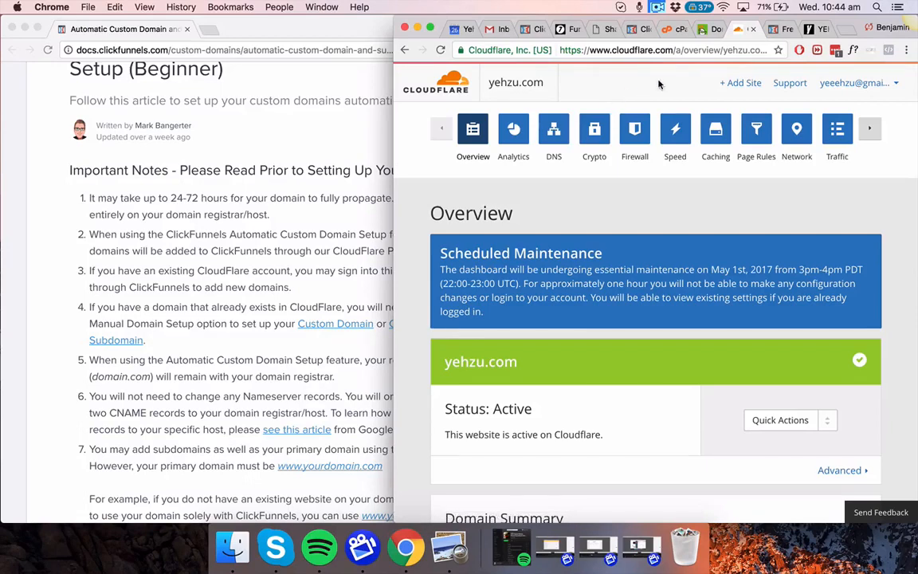
pyautogui.click(741, 84)
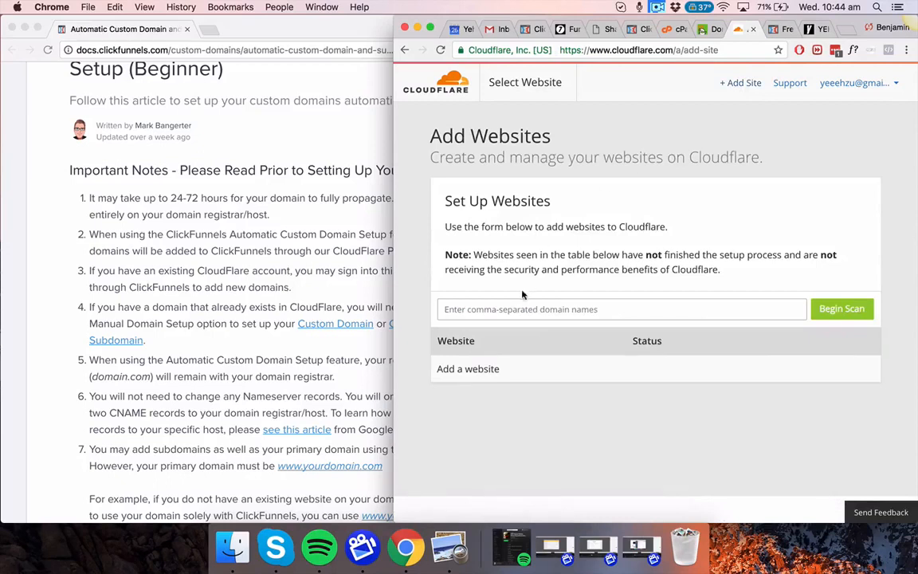
pyautogui.click(509, 308)
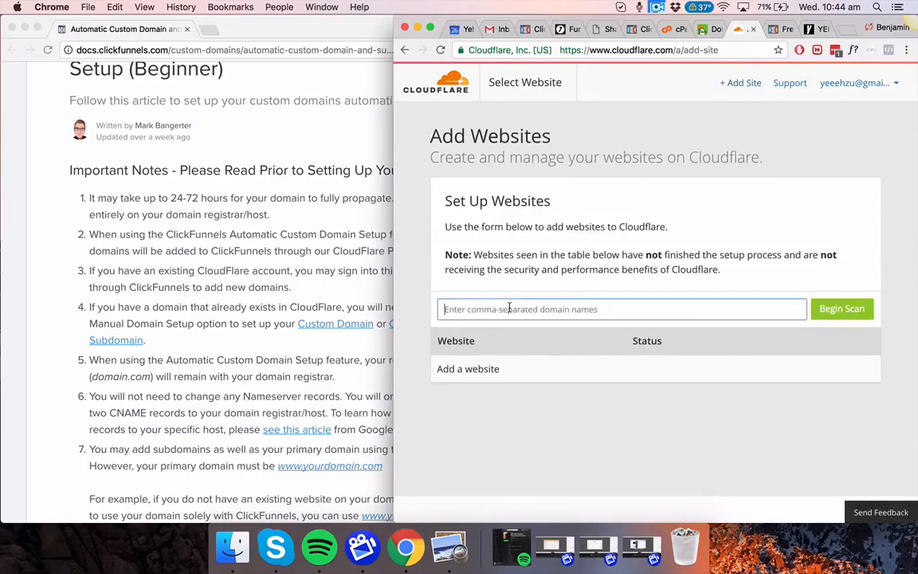
pyautogui.write('krysiamailo')
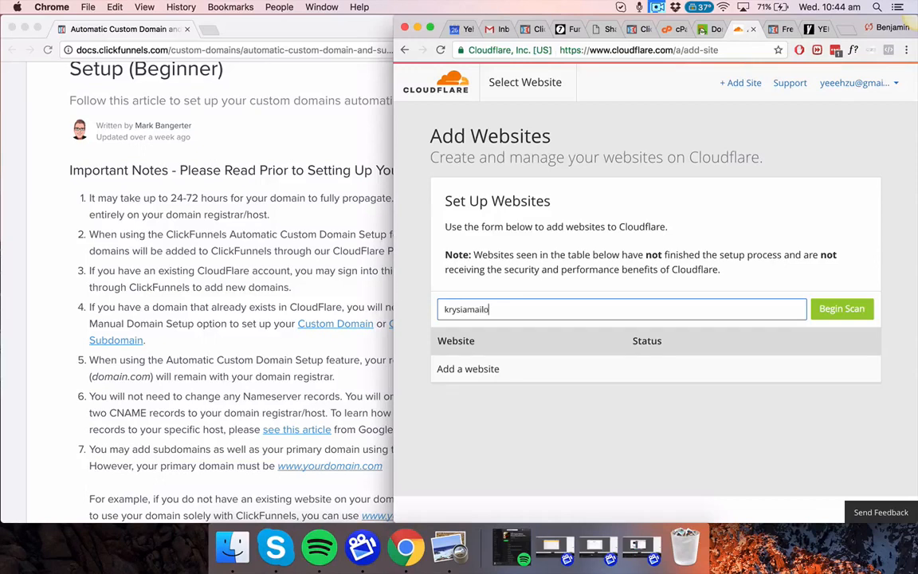
pyautogui.click(841, 312)
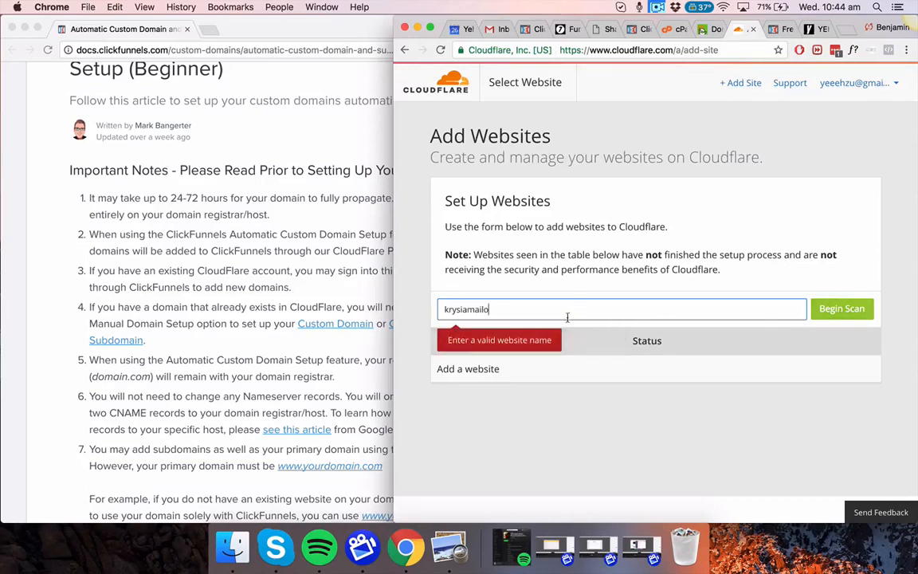
pyautogui.write('.com')
pyautogui.click(813, 309)
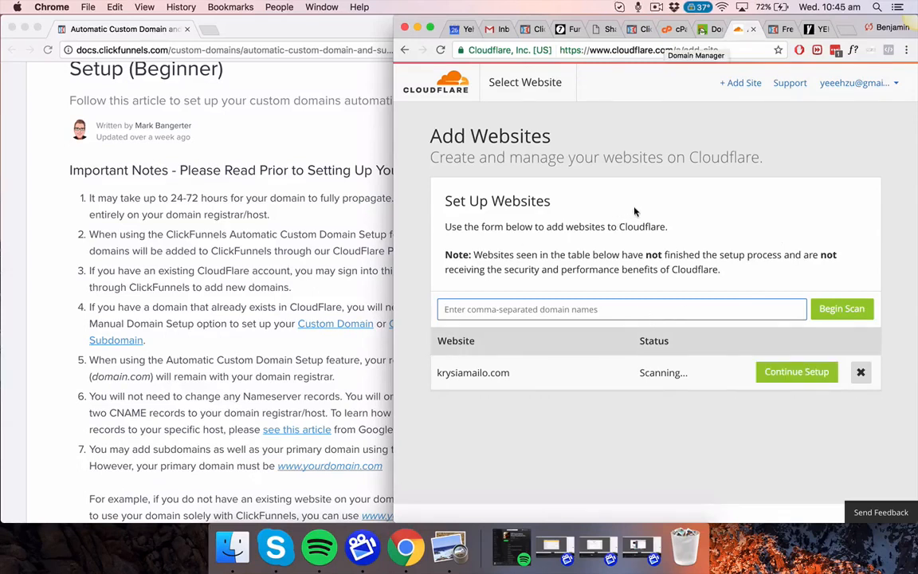
# Return to GoDaddy and examine the DNS records and nameservers of krysiamailo.com.
pyautogui.click(702, 30)
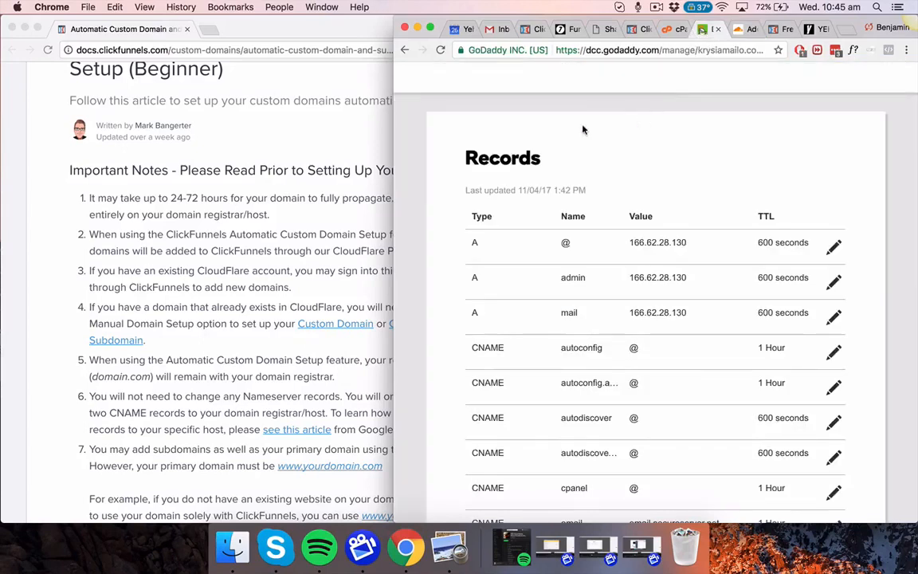
pyautogui.scroll(3, 523, 112)
pyautogui.scroll(-1, 521, 228)
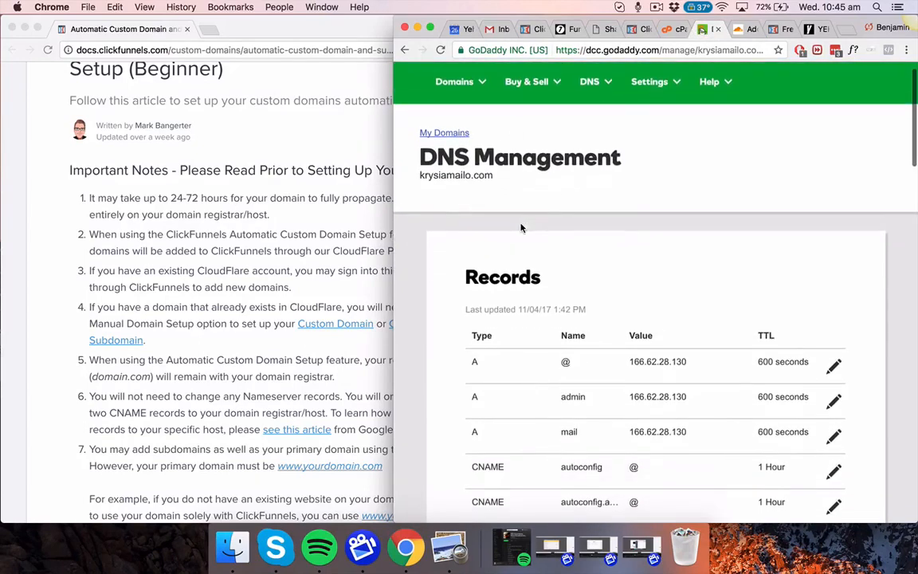
pyautogui.scroll(-5, 619, 240)
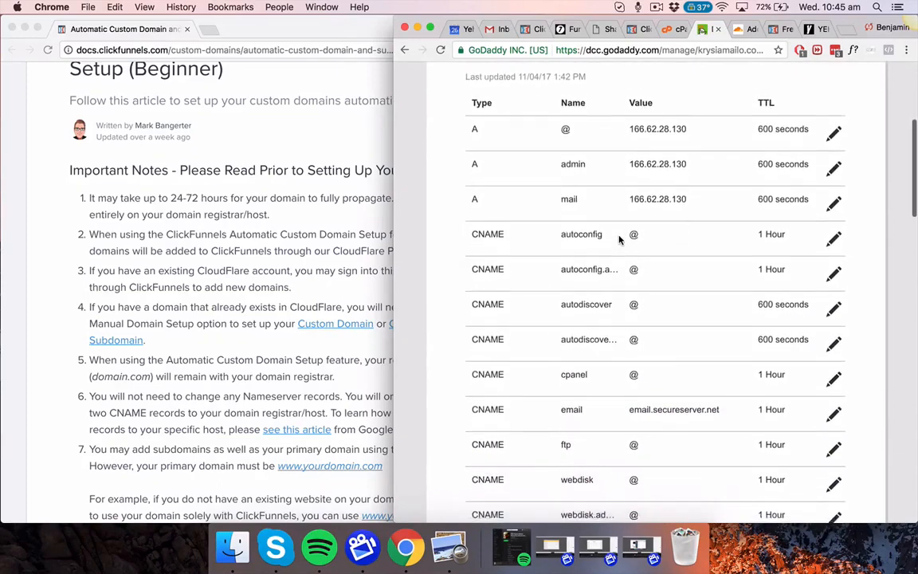
pyautogui.scroll(2, 619, 240)
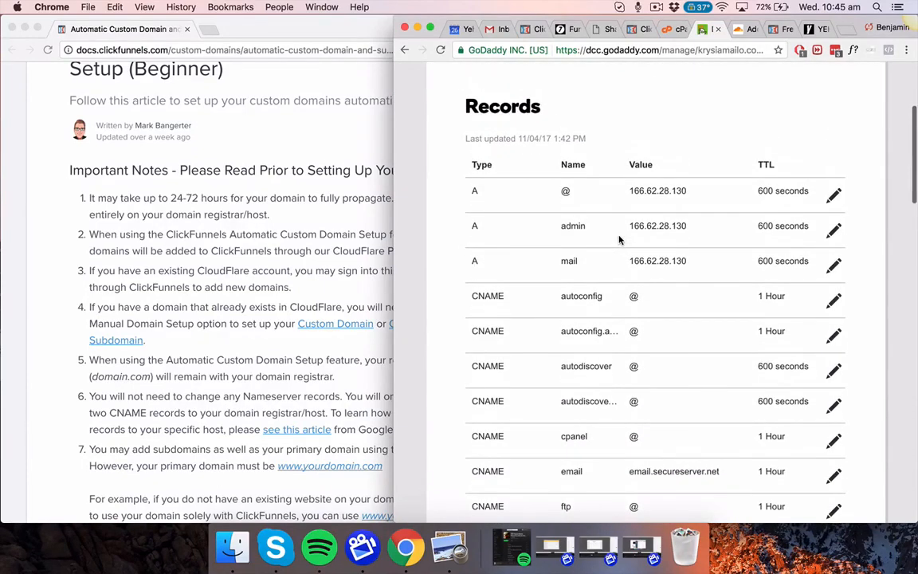
pyautogui.scroll(-2, 619, 237)
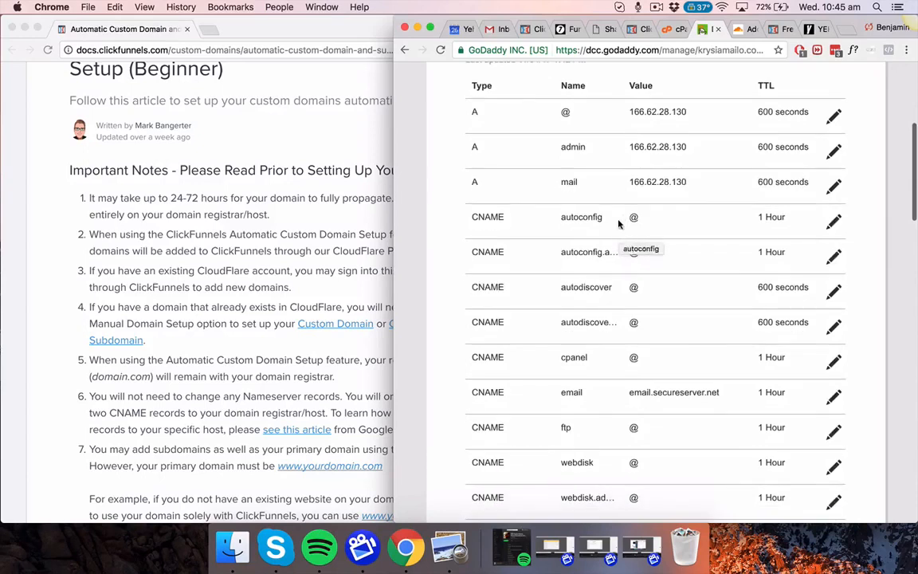
pyautogui.scroll(7, 620, 232)
pyautogui.scroll(-15, 633, 142)
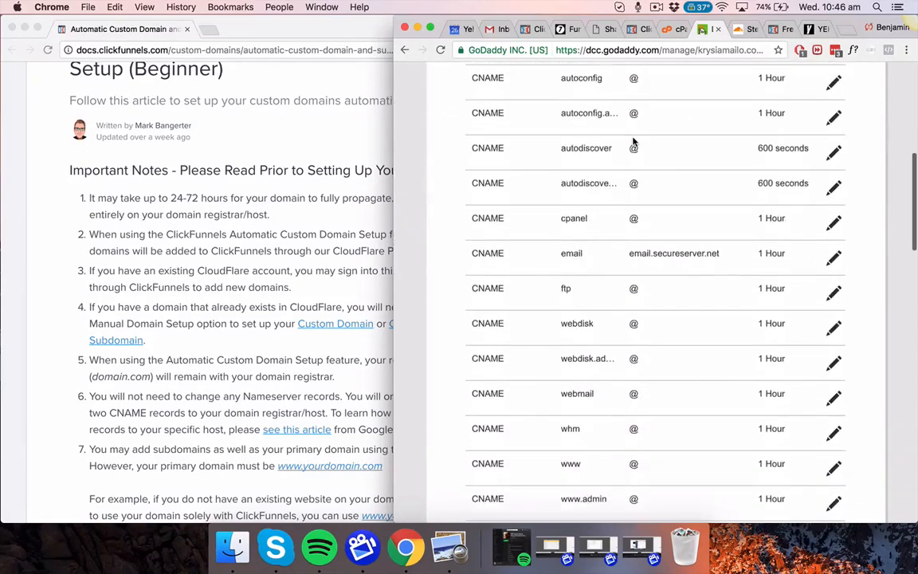
pyautogui.scroll(-4, 634, 141)
pyautogui.scroll(4, 634, 141)
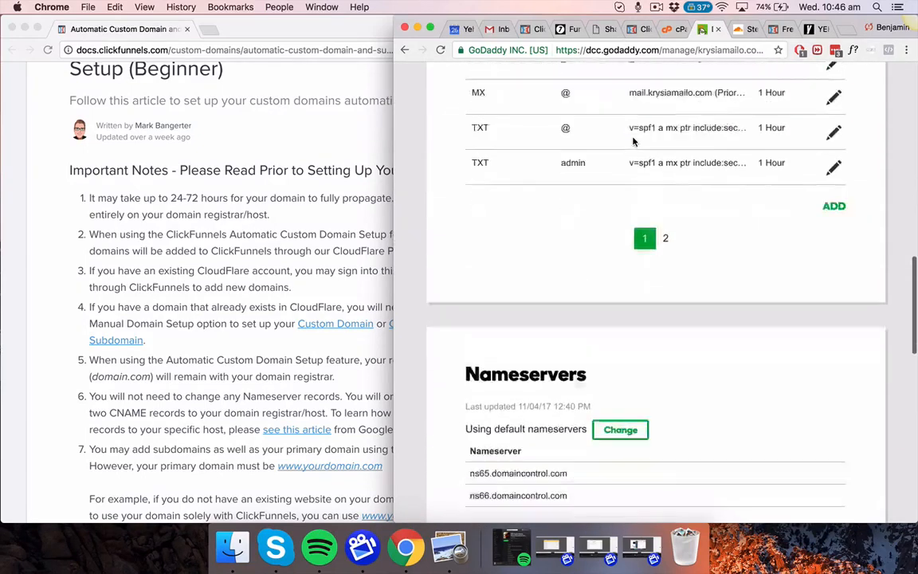
pyautogui.scroll(-5, 631, 145)
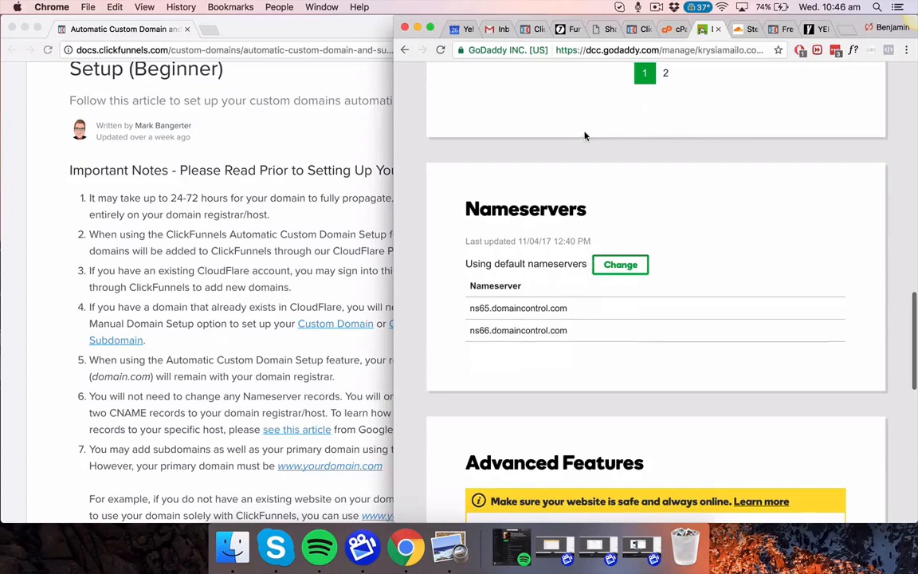
# Switch to Cloudflare's DNS record setup for krysiamailo.com and prepare a new CNAME record named go.
pyautogui.hotkey('ctrl', 'Tab')
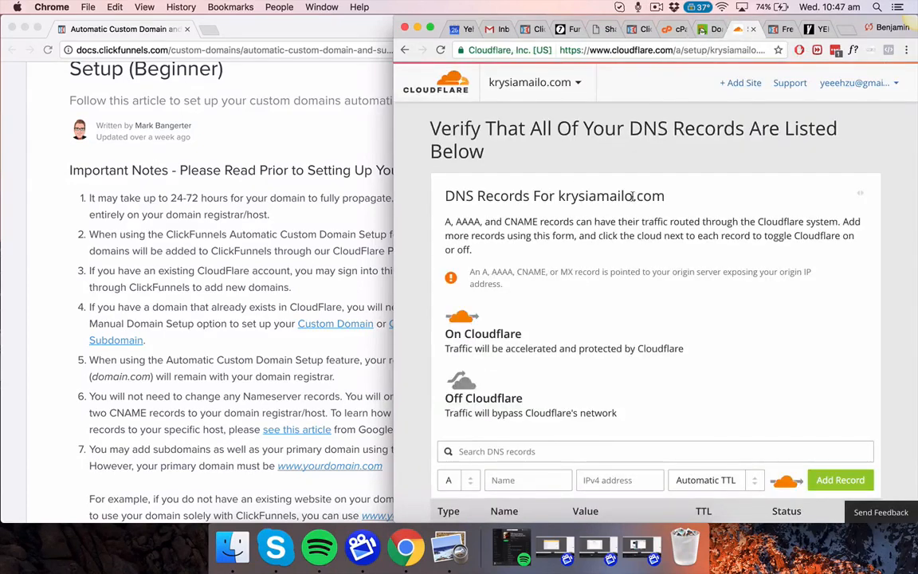
pyautogui.scroll(-4, 581, 253)
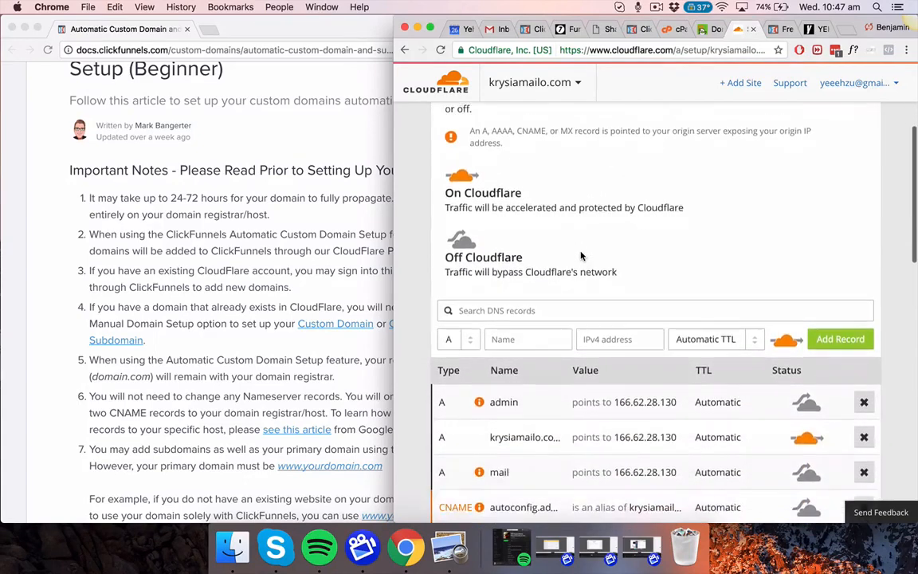
pyautogui.scroll(-2, 580, 255)
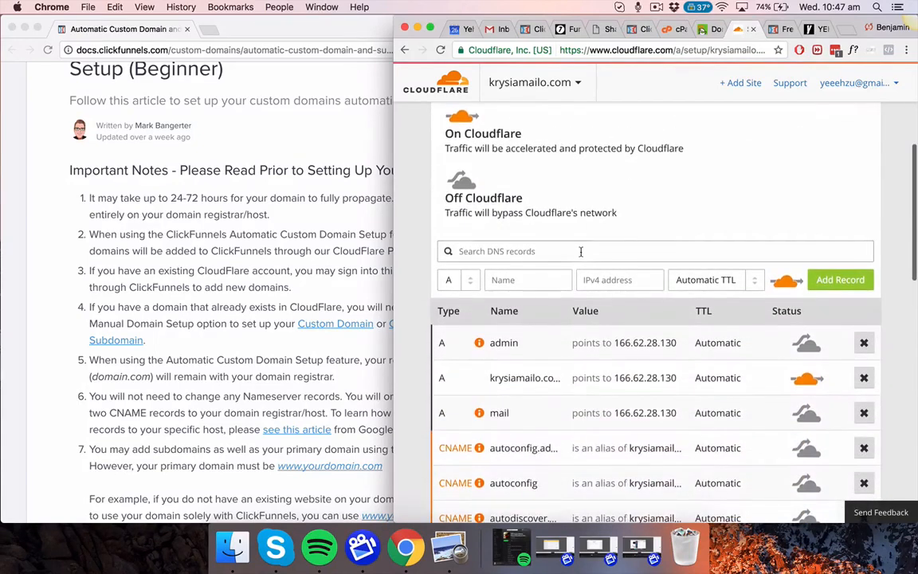
pyautogui.click(522, 280)
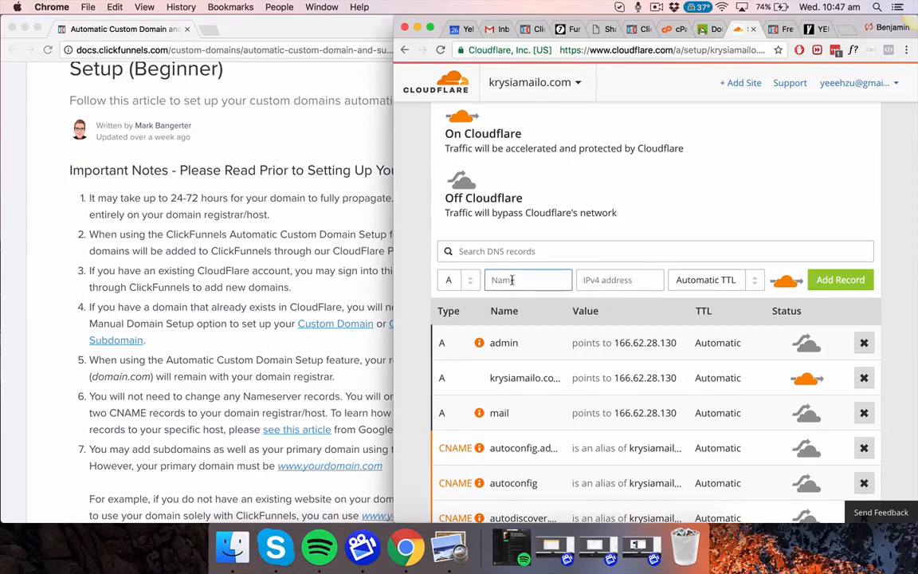
pyautogui.write('go')
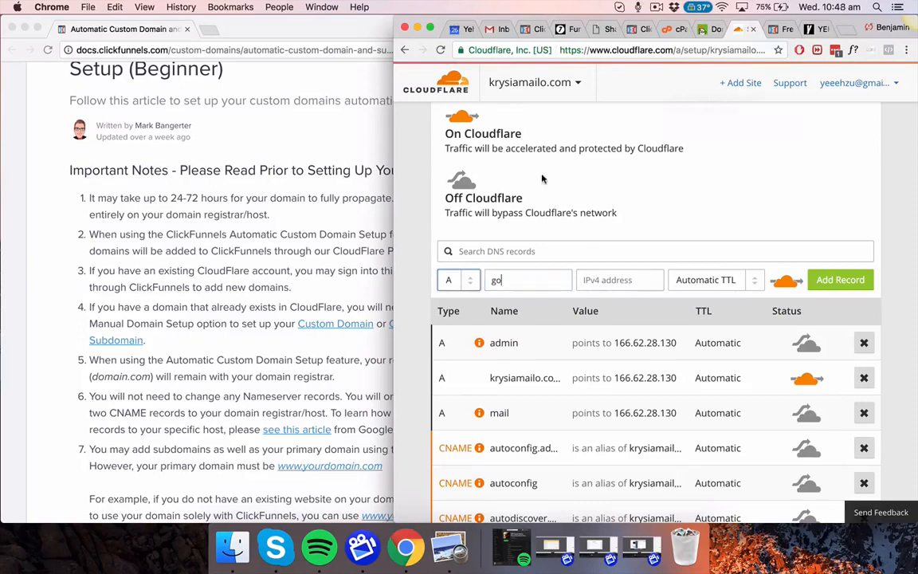
pyautogui.click(473, 282)
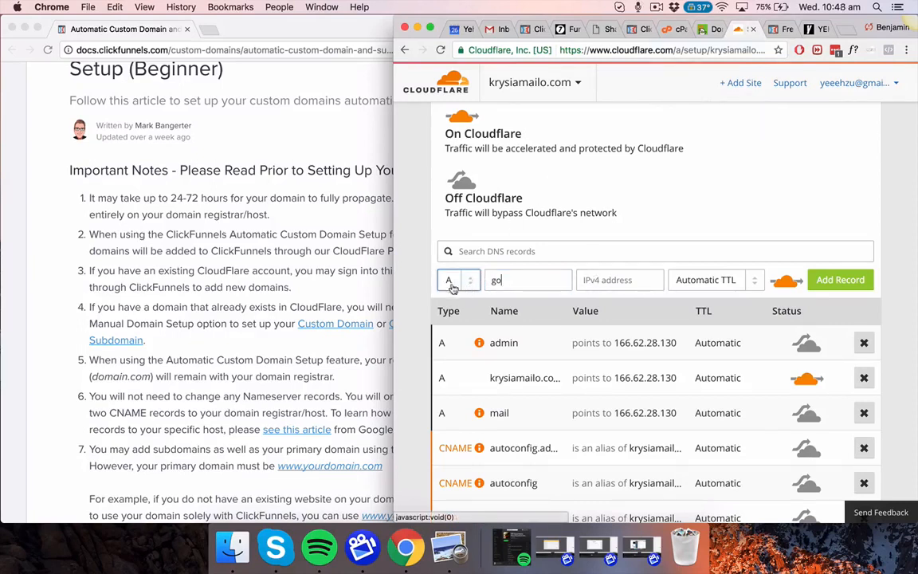
pyautogui.click(474, 283)
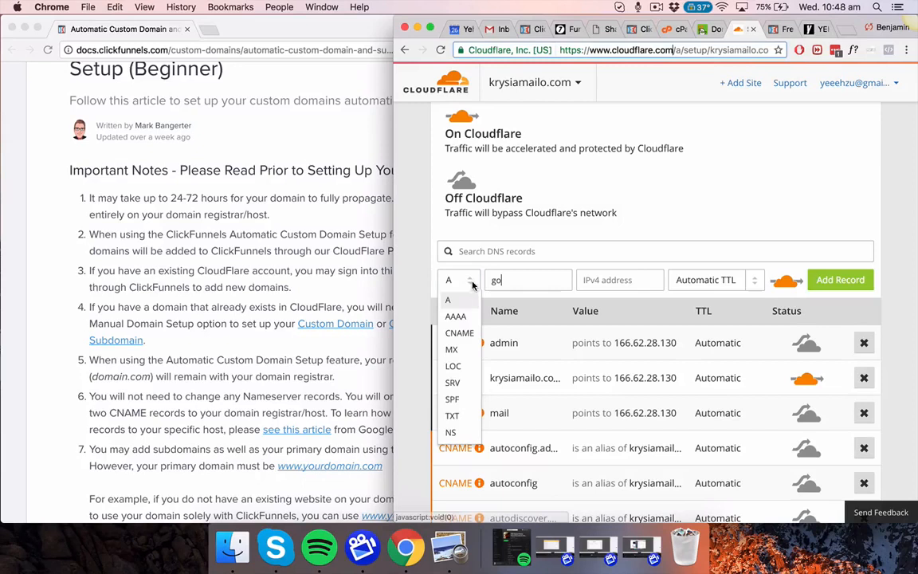
pyautogui.press('super+shift+Left')
pyautogui.click(457, 335)
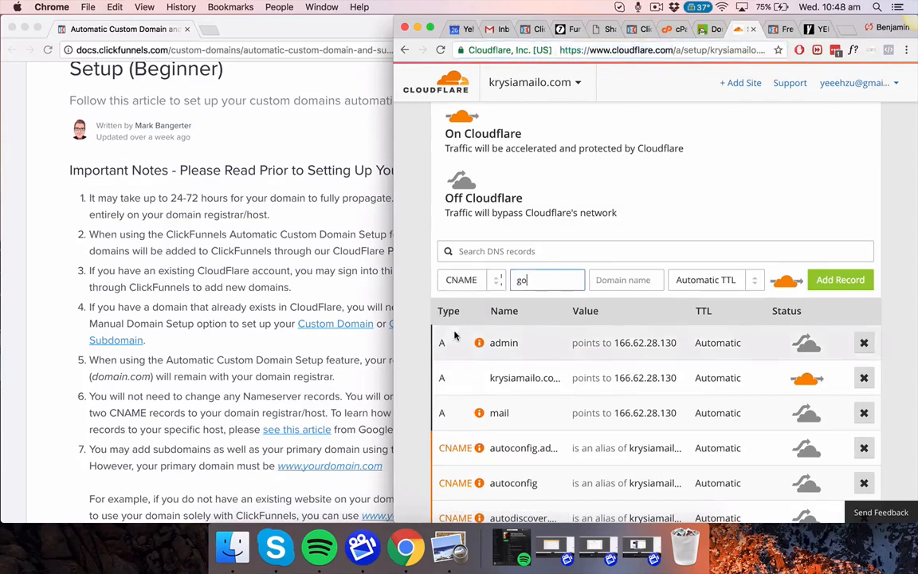
# Point the go record to target.clickfunnels.com and add it to the DNS records.
pyautogui.click(618, 280)
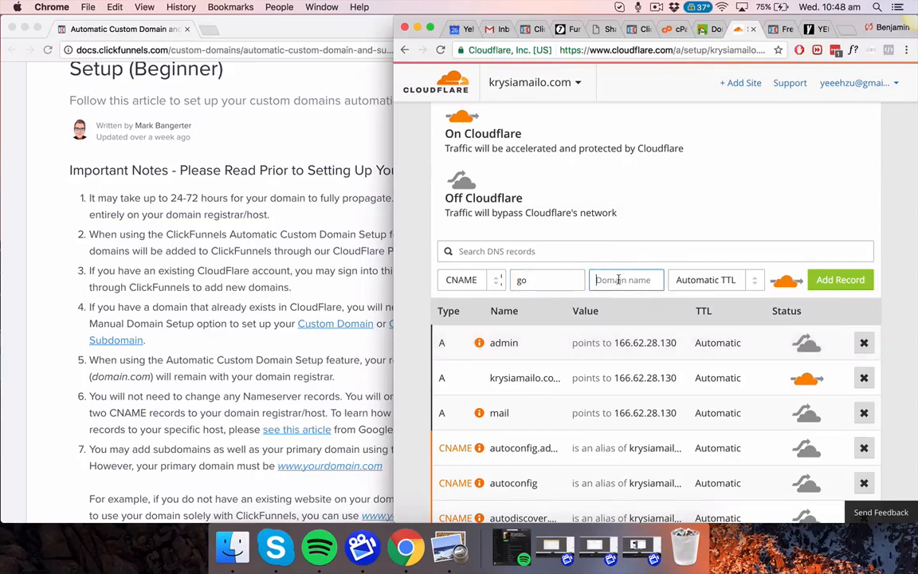
pyautogui.write('ta')
pyautogui.write('rget.clickfunnels')
pyautogui.write('.com')
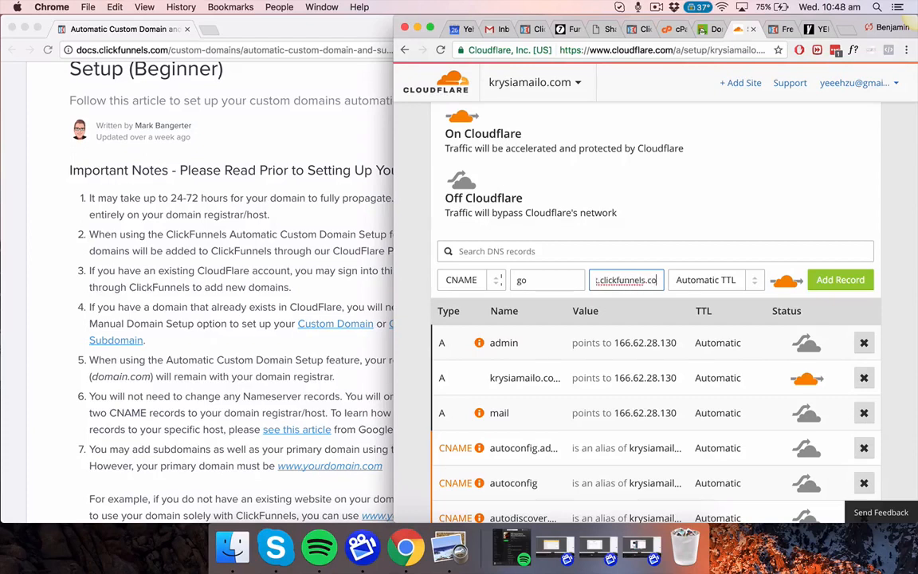
pyautogui.moveTo(657, 279); pyautogui.dragTo(590, 281)
pyautogui.click(657, 280)
pyautogui.click(829, 282)
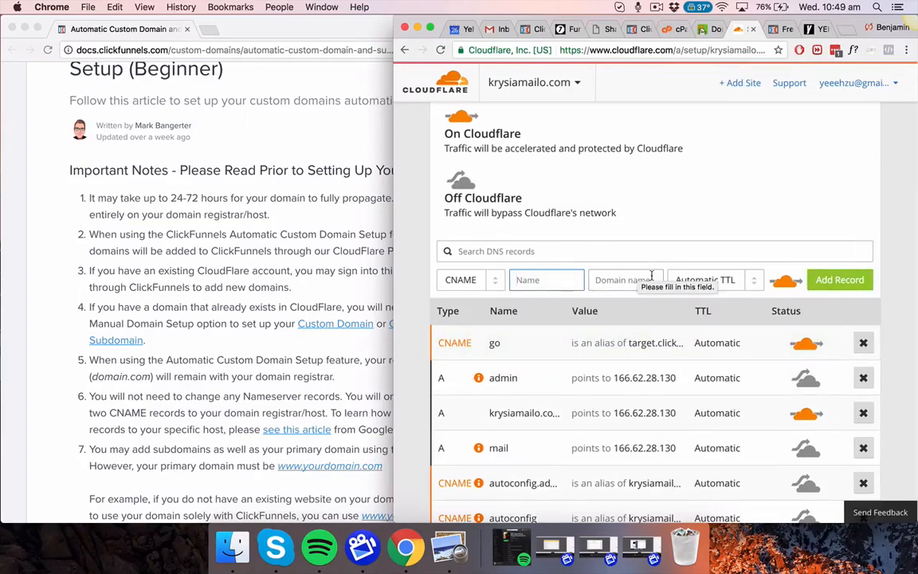
# Turn on Cloudflare's DNS and HTTP proxy for the admin and mail records and all autoconfig and autodiscover records.
pyautogui.scroll(-3, 651, 279)
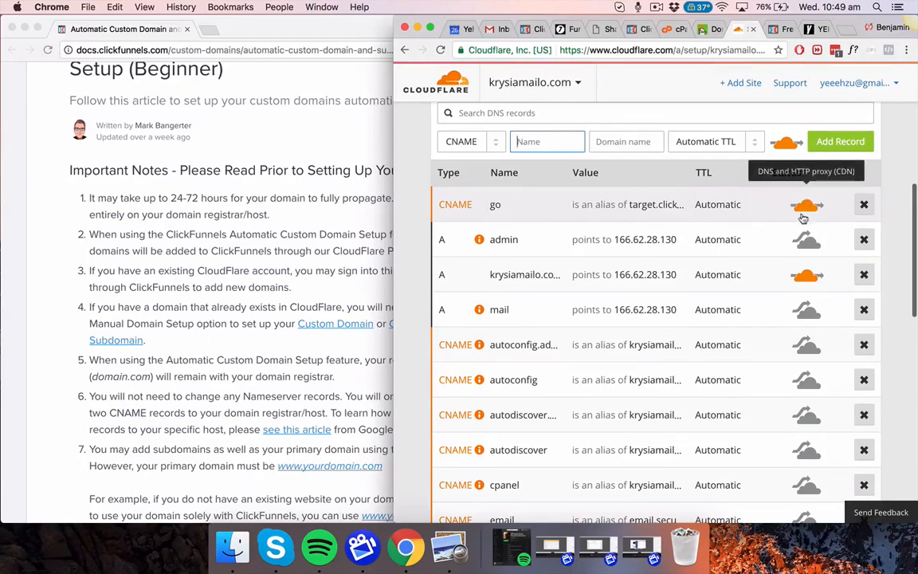
pyautogui.click(806, 241)
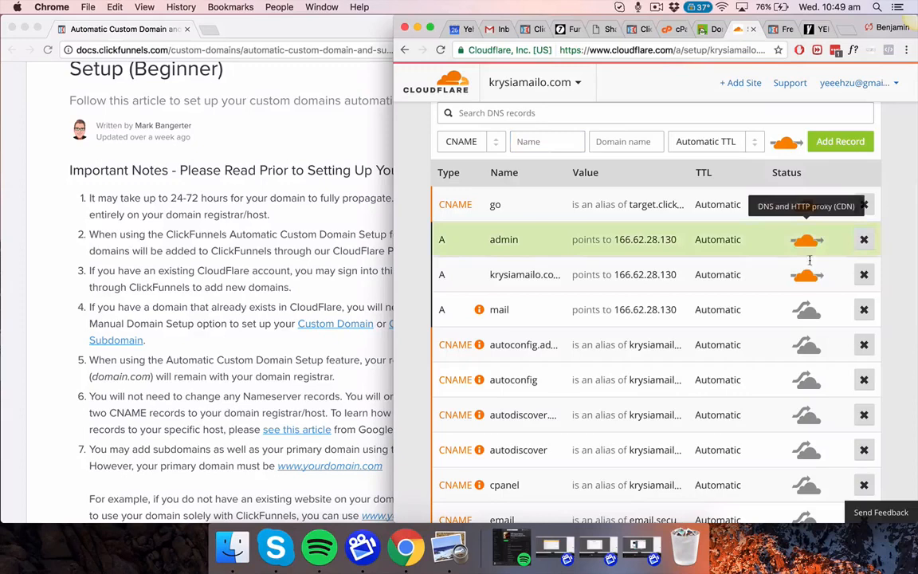
pyautogui.click(806, 312)
pyautogui.click(809, 348)
pyautogui.scroll(-2, 810, 348)
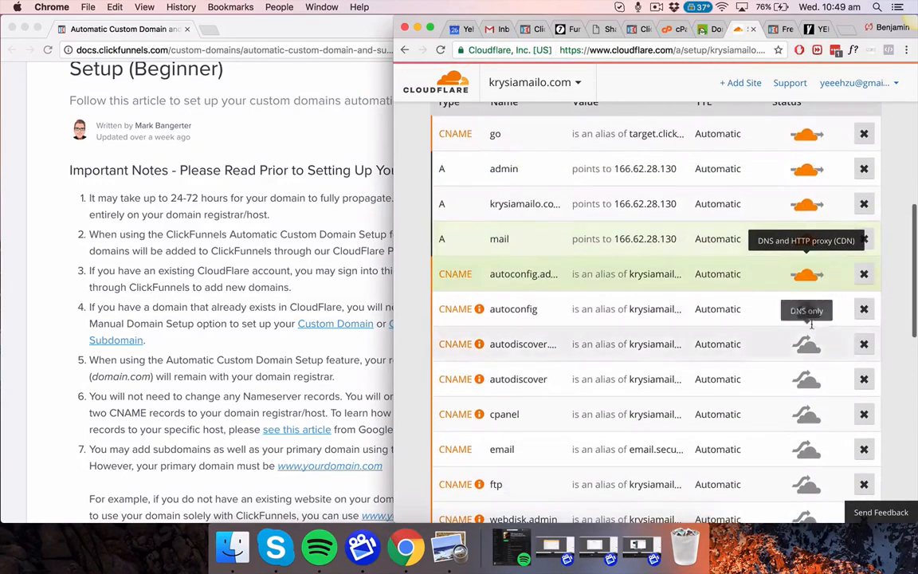
pyautogui.click(809, 353)
pyautogui.click(809, 387)
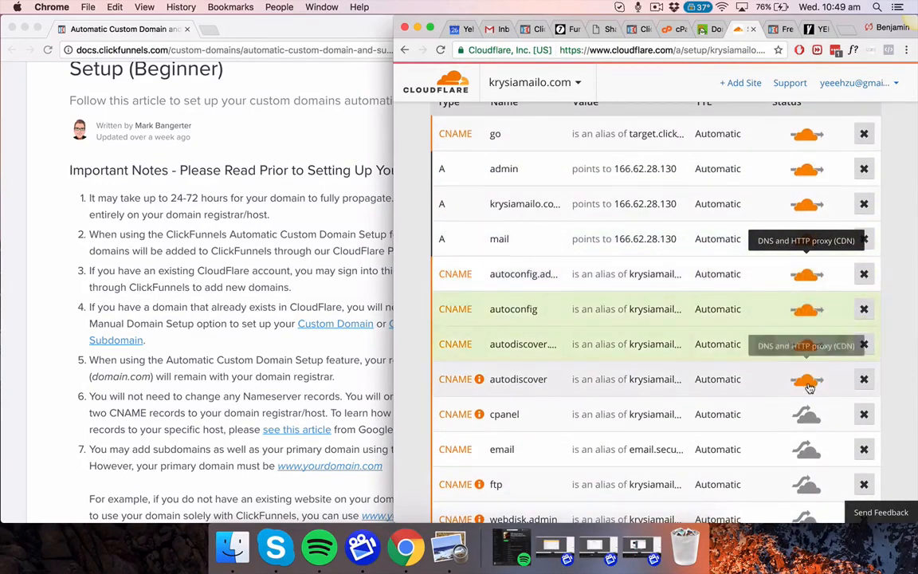
# Turn on the DNS and HTTP proxy for the cpanel, email, ftp, webdisk.admin, webdisk, webmail and whm records.
pyautogui.scroll(-1, 809, 387)
pyautogui.click(810, 374)
pyautogui.click(806, 405)
pyautogui.scroll(-2, 806, 405)
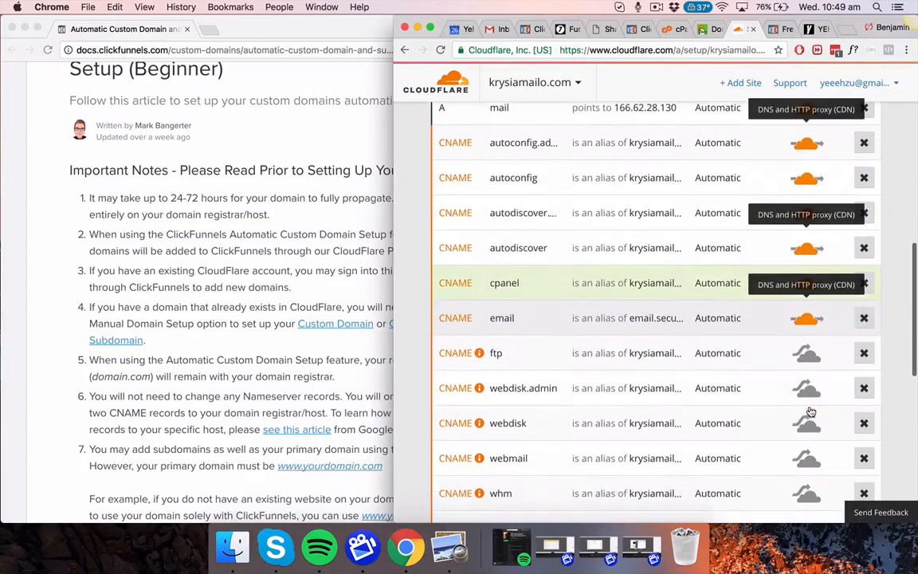
pyautogui.click(806, 353)
pyautogui.scroll(-1, 807, 385)
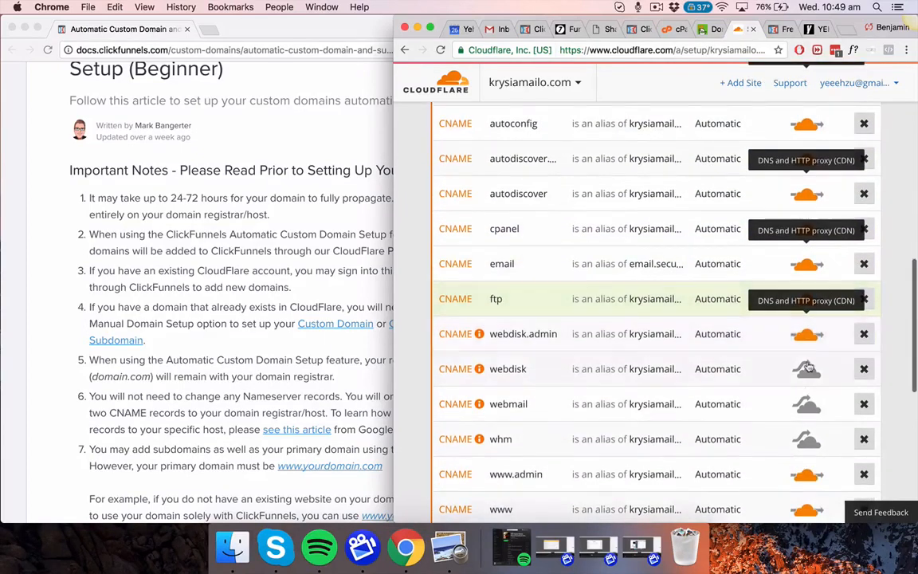
pyautogui.click(806, 334)
pyautogui.click(806, 369)
pyautogui.click(810, 404)
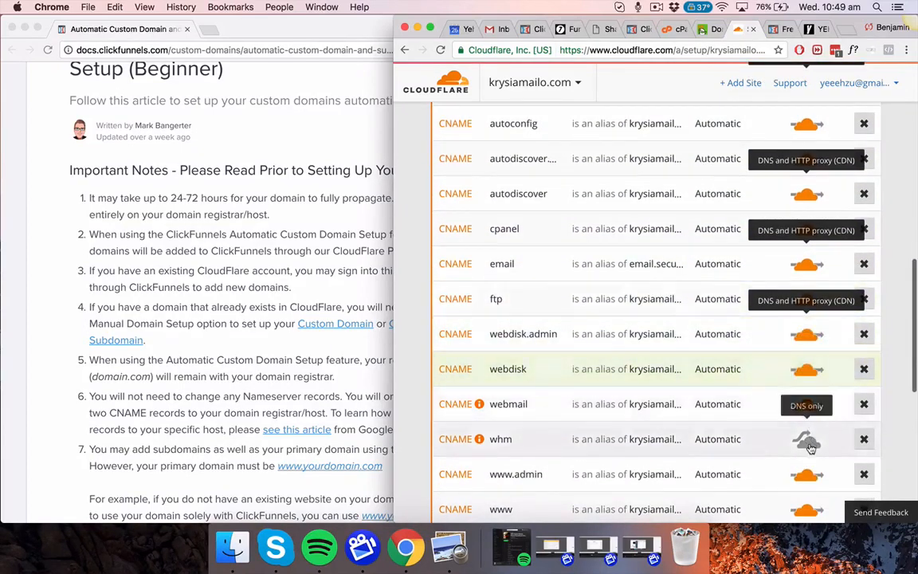
pyautogui.click(806, 439)
# Accept the DNS records and proceed to Cloudflare's plan selection for krysiamailo.com.
pyautogui.scroll(-6, 809, 444)
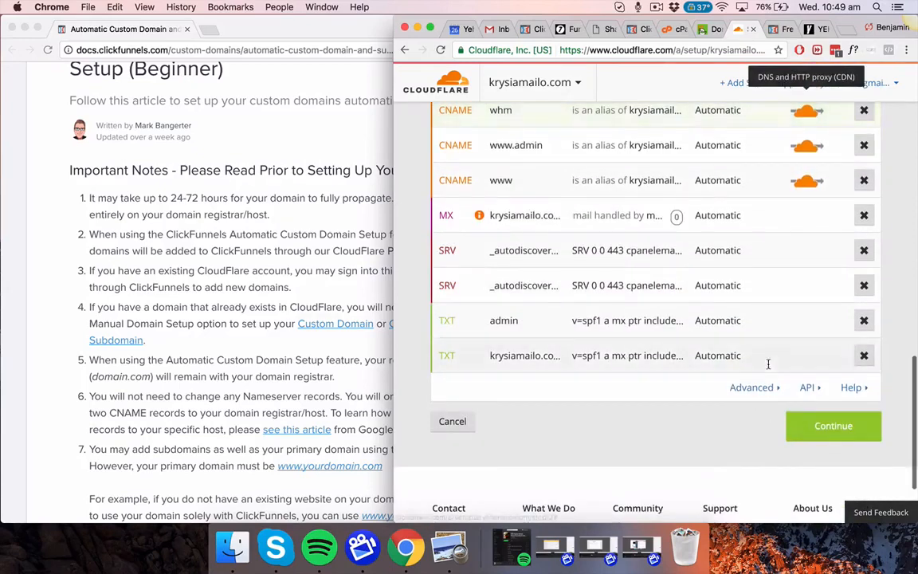
pyautogui.click(553, 198)
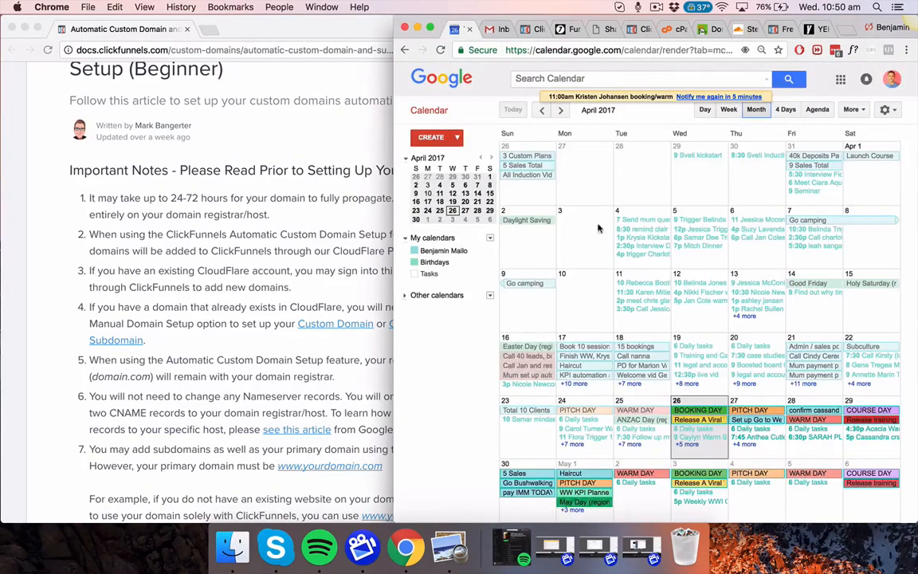
pyautogui.click(741, 29)
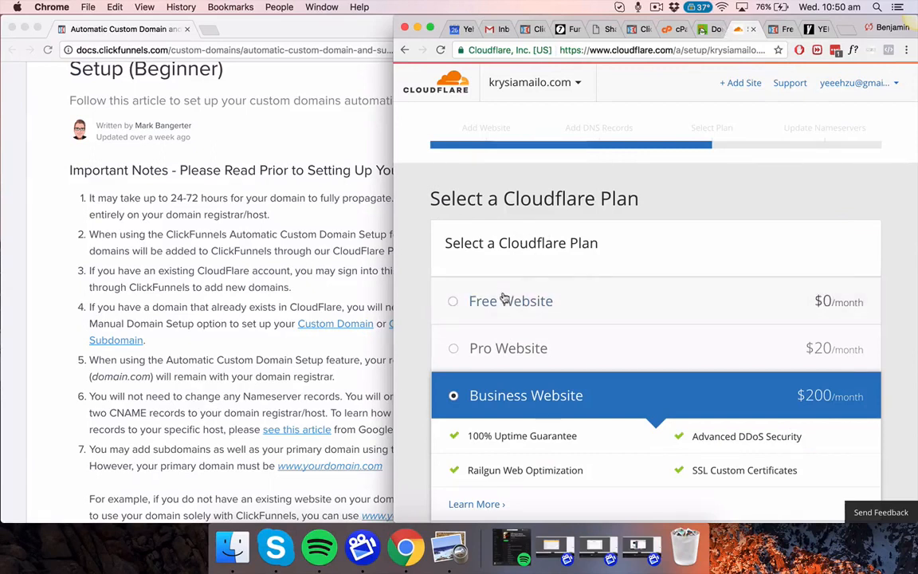
# Choose the Free Website plan and continue to the nameserver change instructions.
pyautogui.scroll(-2, 572, 294)
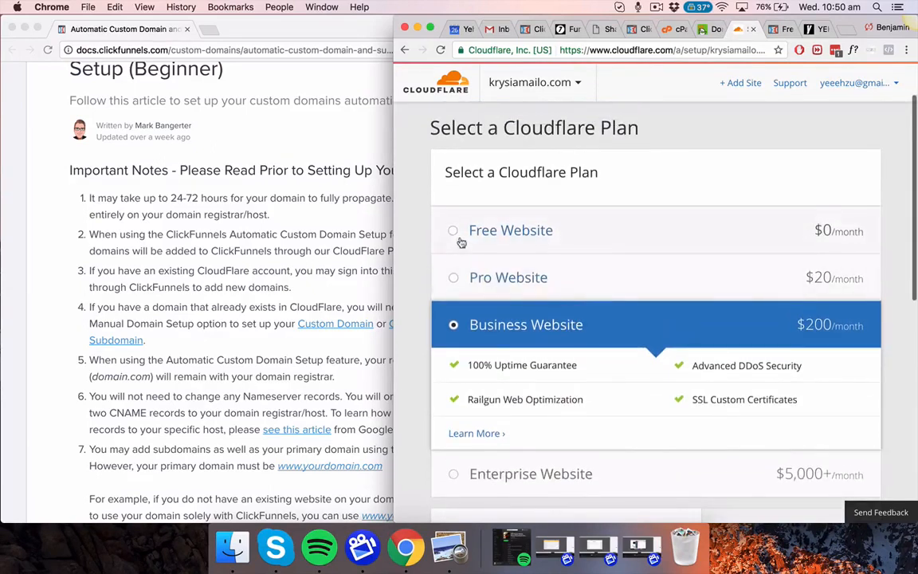
pyautogui.click(453, 231)
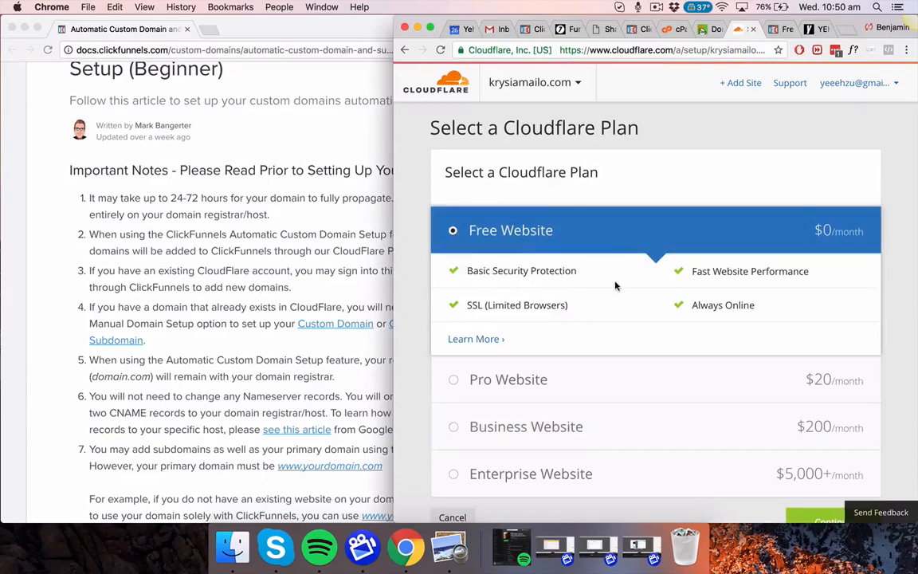
pyautogui.scroll(-5, 494, 404)
pyautogui.scroll(4, 444, 355)
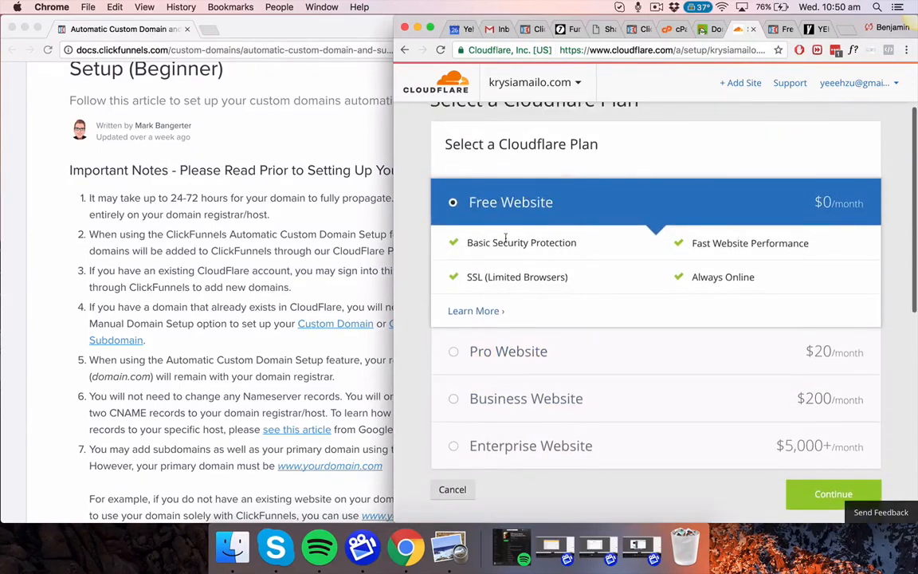
pyautogui.scroll(-9, 606, 269)
pyautogui.scroll(3, 788, 293)
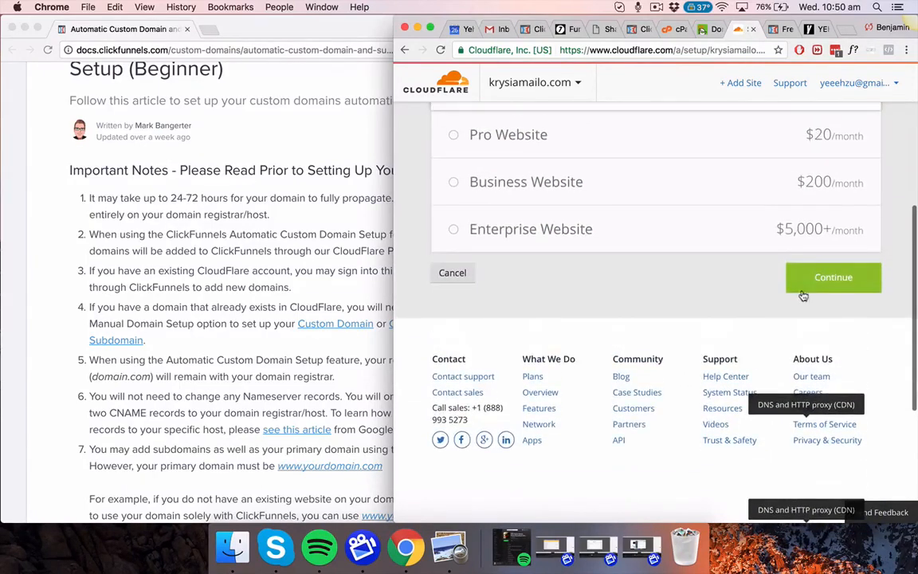
pyautogui.click(802, 291)
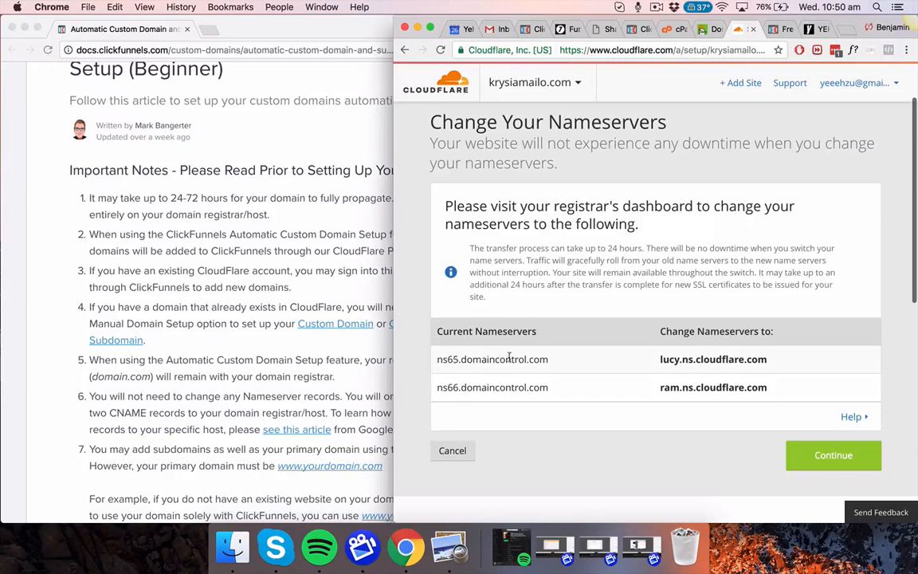
# Check Cloudflare's current and replacement nameservers, and switch to GoDaddy to set the domain's nameserver type to Custom.
pyautogui.moveTo(660, 359); pyautogui.dragTo(772, 389)
pyautogui.click(772, 390)
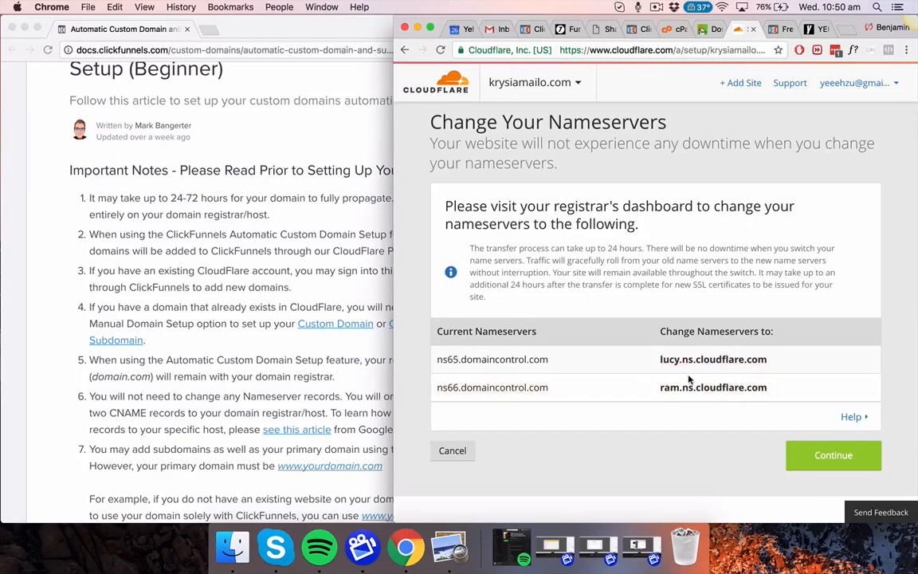
pyautogui.moveTo(548, 359); pyautogui.dragTo(439, 360)
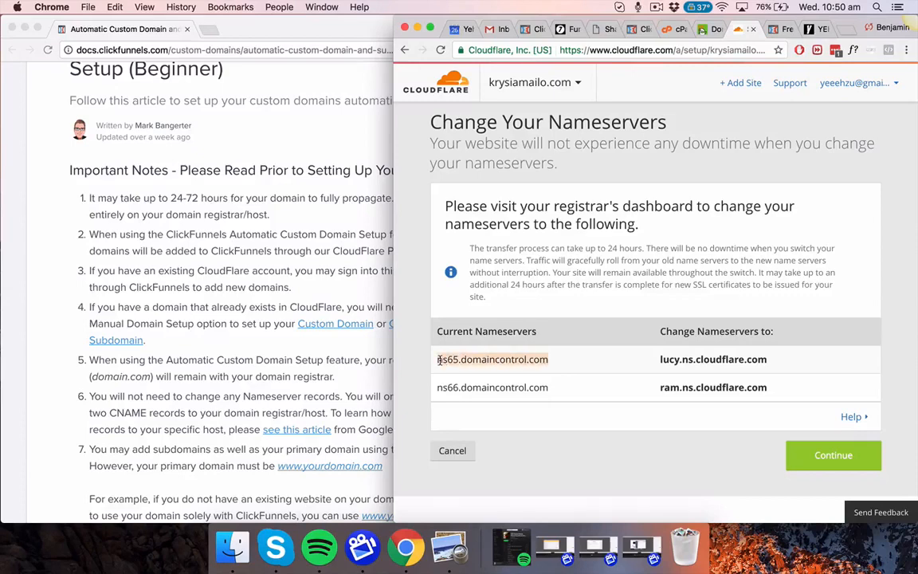
pyautogui.click(480, 360)
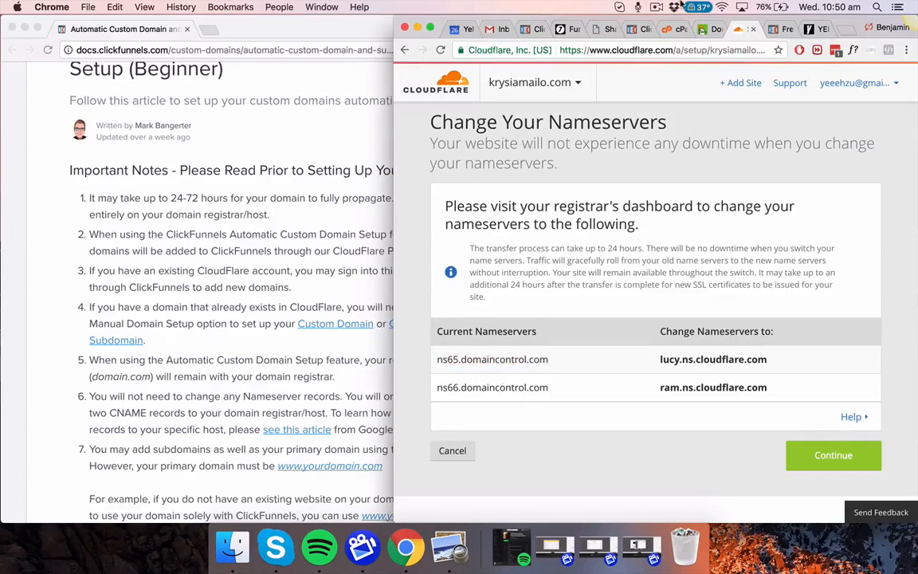
pyautogui.click(702, 31)
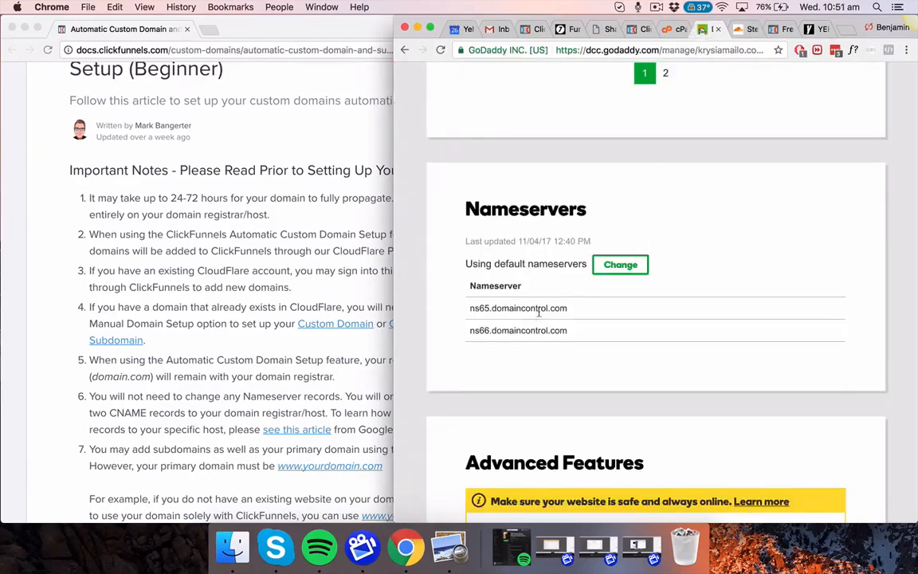
pyautogui.click(609, 272)
pyautogui.click(588, 291)
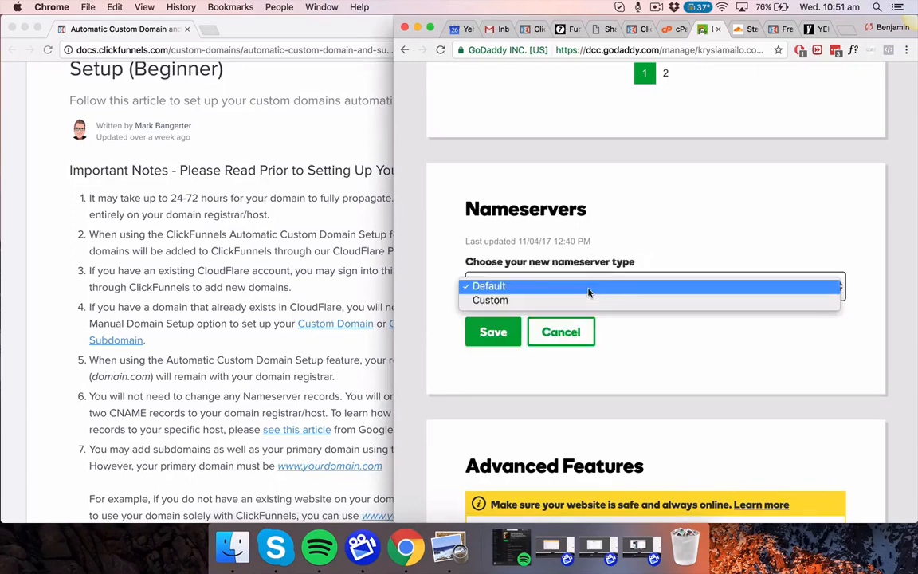
pyautogui.click(599, 222)
pyautogui.click(556, 277)
pyautogui.click(518, 306)
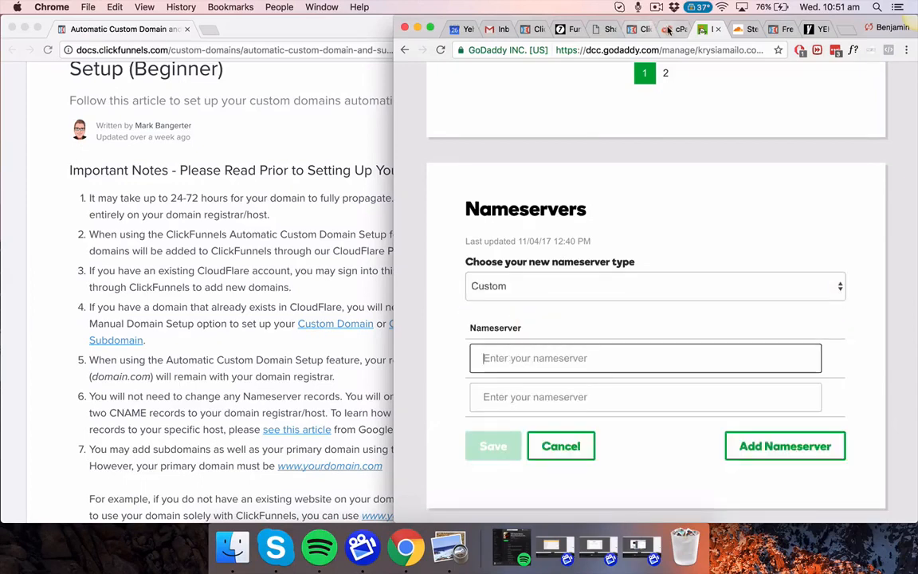
# Copy lucy.ns.cloudflare.com from Cloudflare and enter it as the first custom nameserver in GoDaddy.
pyautogui.click(740, 31)
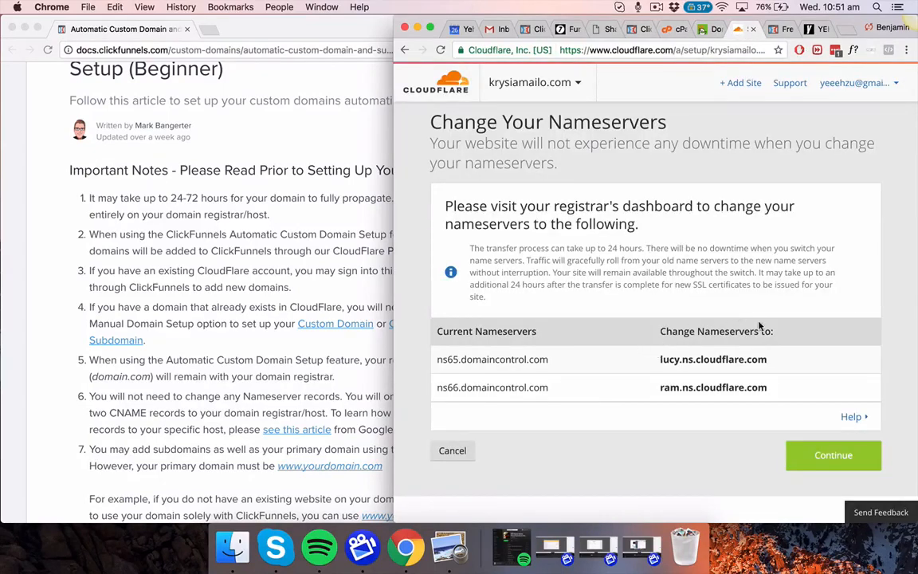
pyautogui.moveTo(771, 363); pyautogui.dragTo(659, 361)
pyautogui.press('cmd+c')
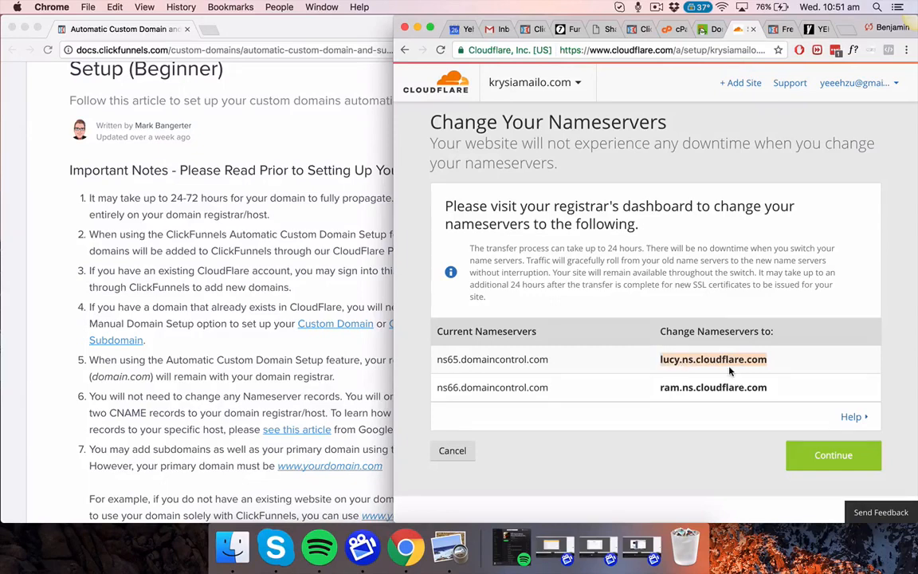
pyautogui.click(710, 29)
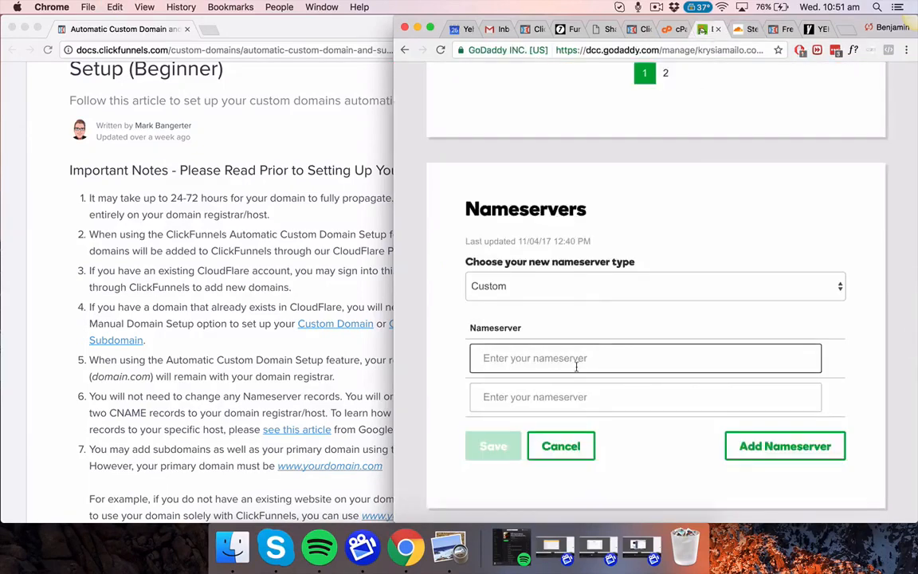
pyautogui.click(576, 360)
pyautogui.press('cmd+v')
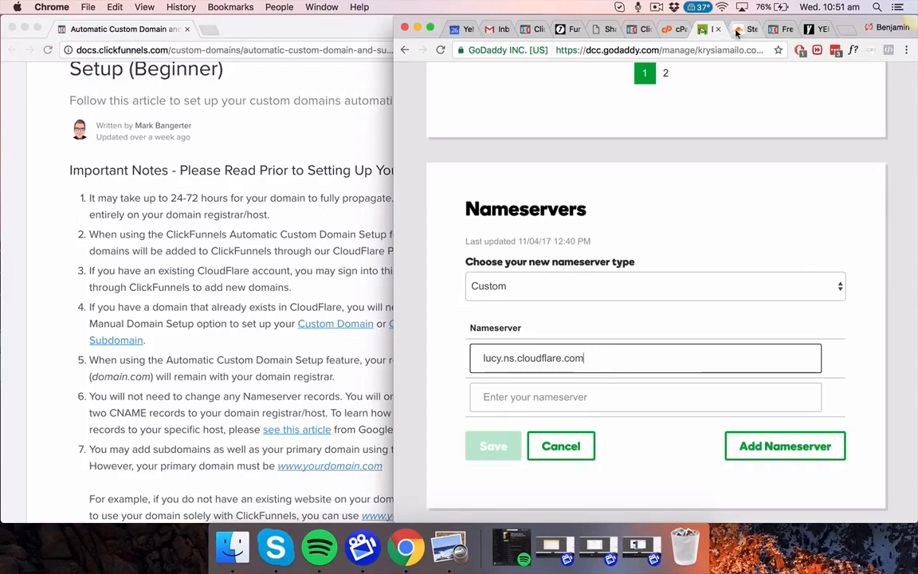
# Copy ram.ns.cloudflare.com from Cloudflare into GoDaddy as the second custom nameserver and save the nameserver change.
pyautogui.click(737, 31)
pyautogui.moveTo(768, 388); pyautogui.dragTo(655, 388)
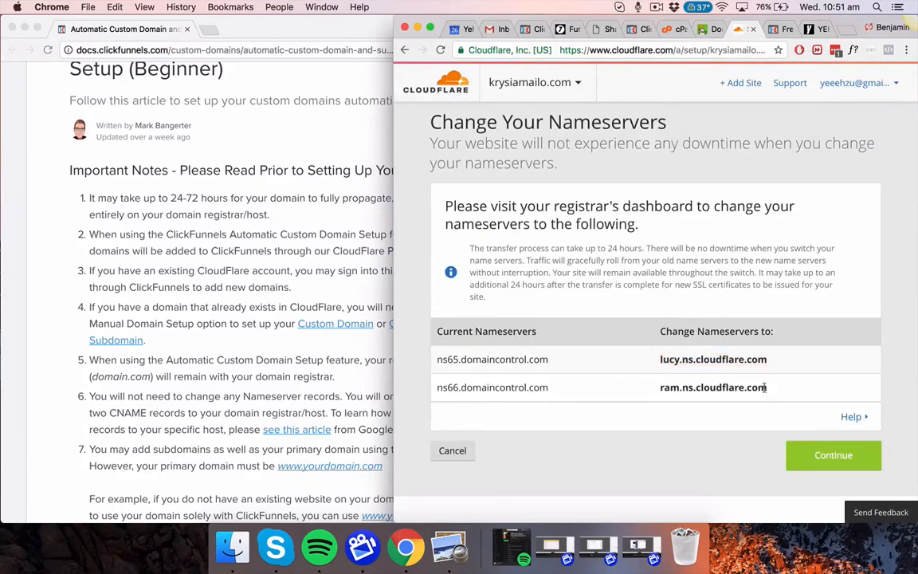
pyautogui.press('cmd+c')
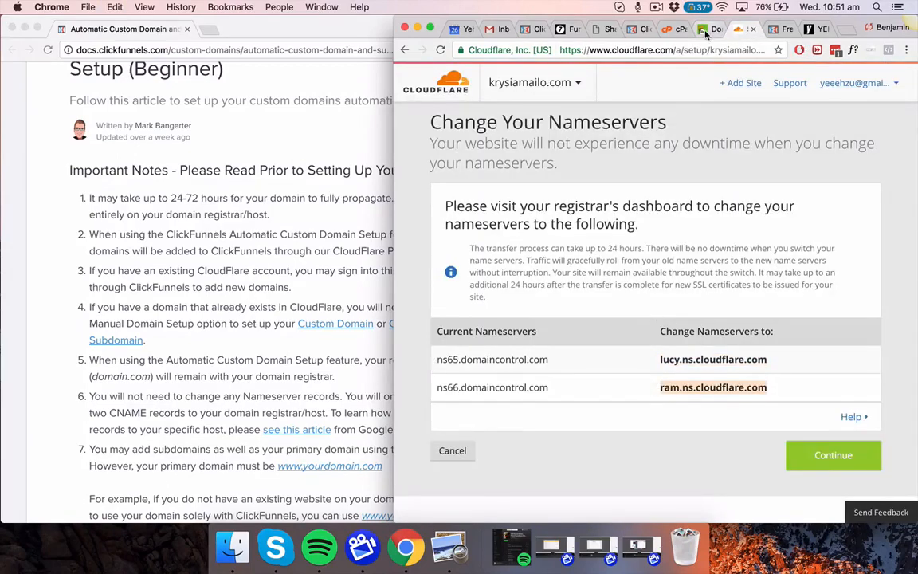
pyautogui.click(705, 29)
pyautogui.click(625, 397)
pyautogui.press('super+v')
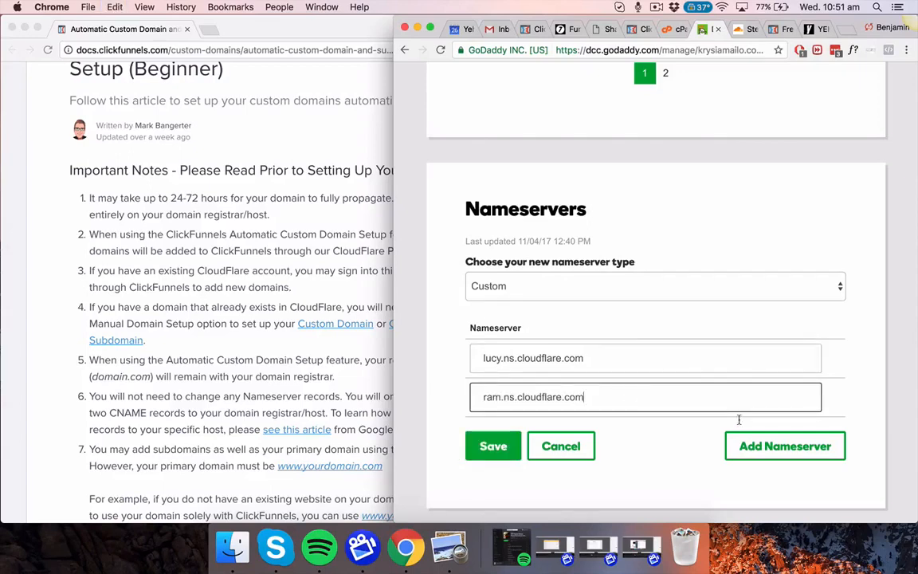
pyautogui.click(493, 447)
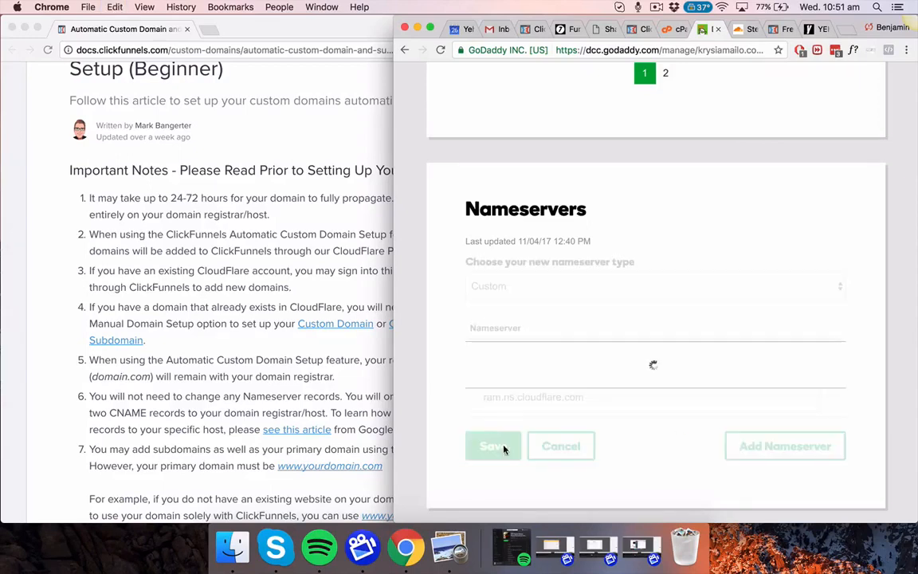
# Examine the DNS records and saved nameservers on GoDaddy's DNS Management page and return to Cloudflare's nameserver instructions.
pyautogui.scroll(-10, 529, 399)
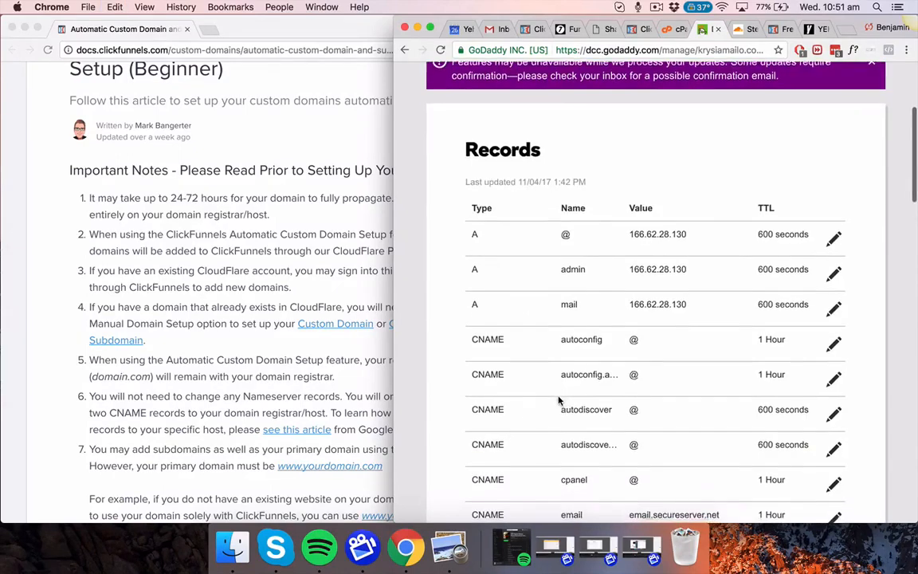
pyautogui.scroll(10, 558, 401)
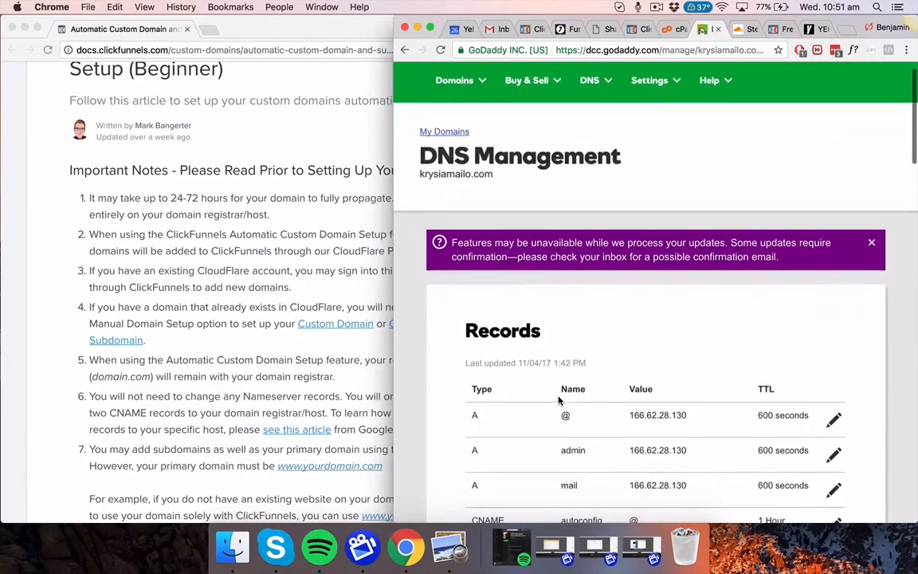
pyautogui.scroll(-10, 674, 132)
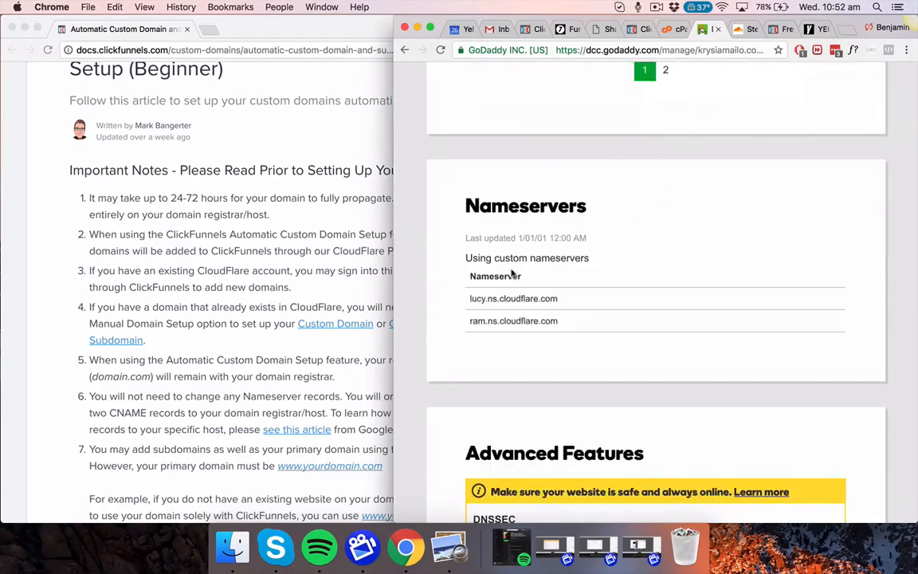
pyautogui.moveTo(557, 306); pyautogui.dragTo(470, 296)
pyautogui.click(562, 319)
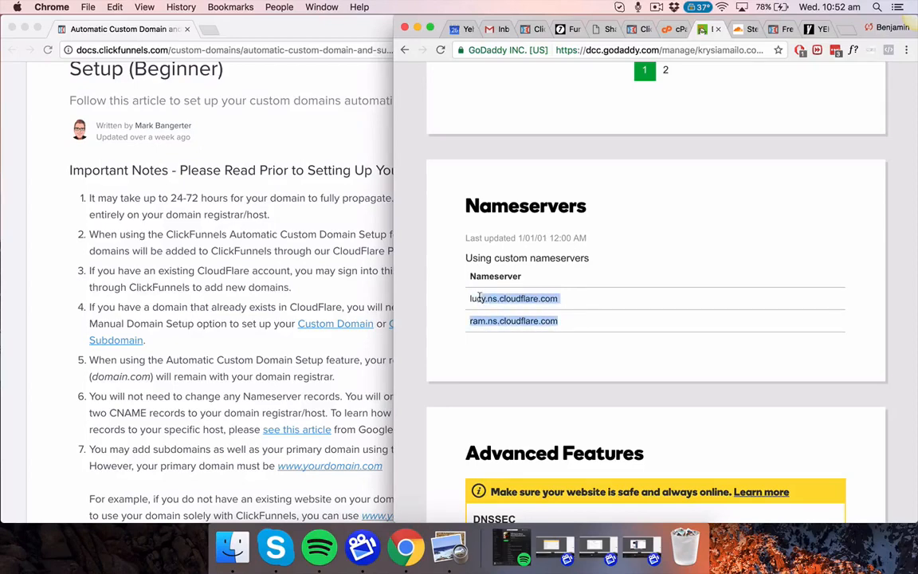
pyautogui.click(472, 275)
pyautogui.scroll(5, 471, 271)
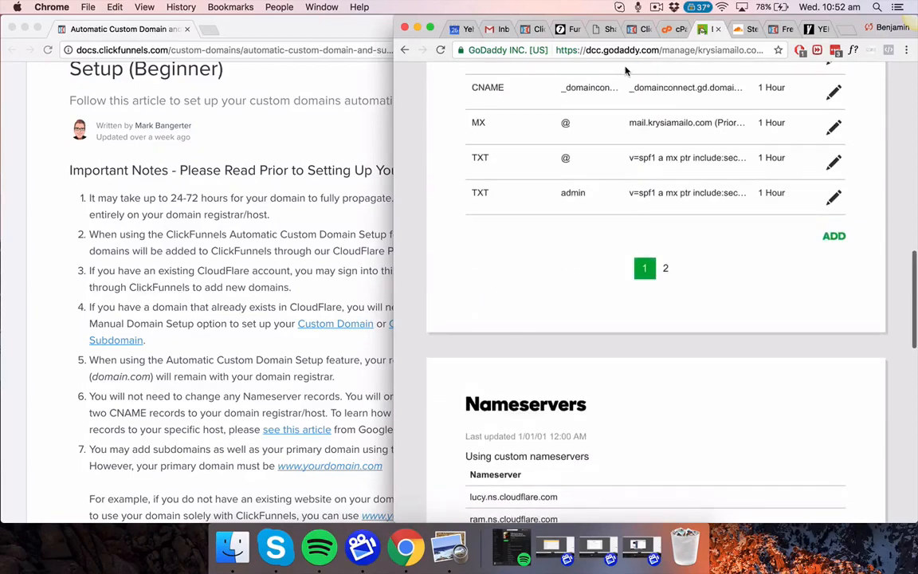
pyautogui.click(749, 29)
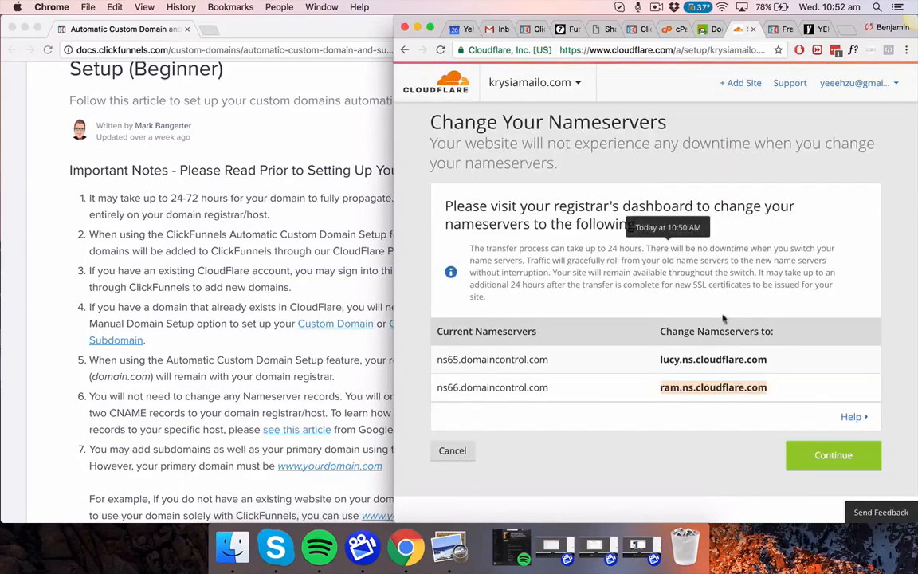
# Continue past Cloudflare's nameserver instructions and check the domain's status and required nameservers on the Overview page.
pyautogui.click(815, 458)
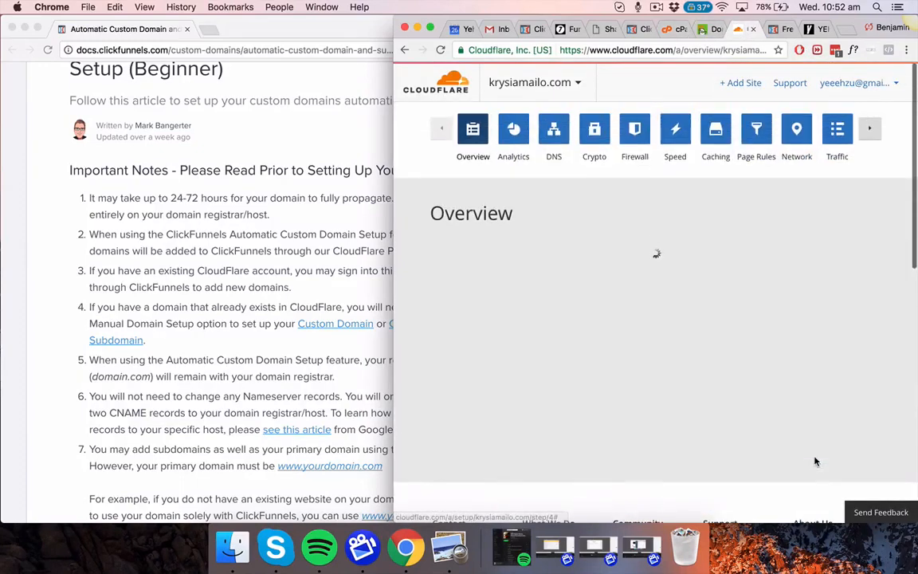
pyautogui.scroll(-4, 624, 369)
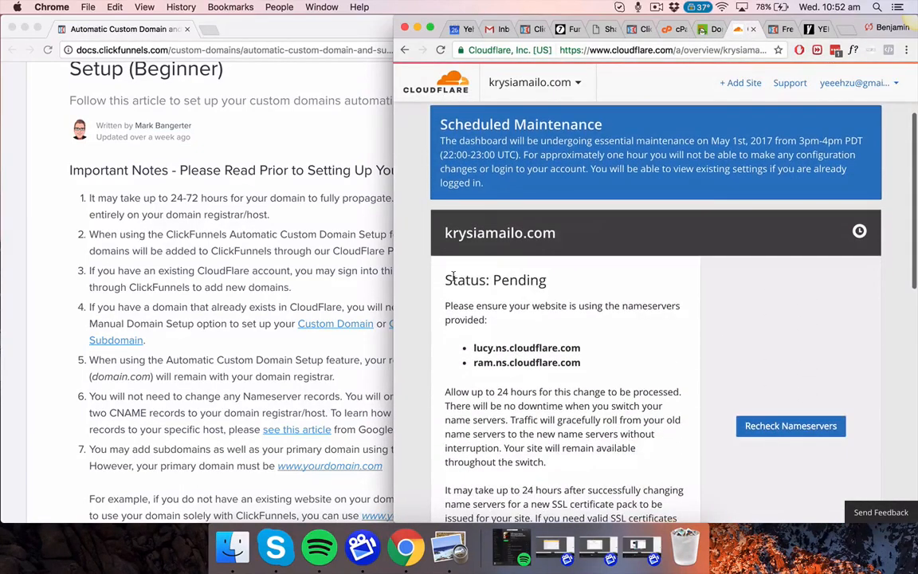
pyautogui.moveTo(445, 276); pyautogui.dragTo(582, 368)
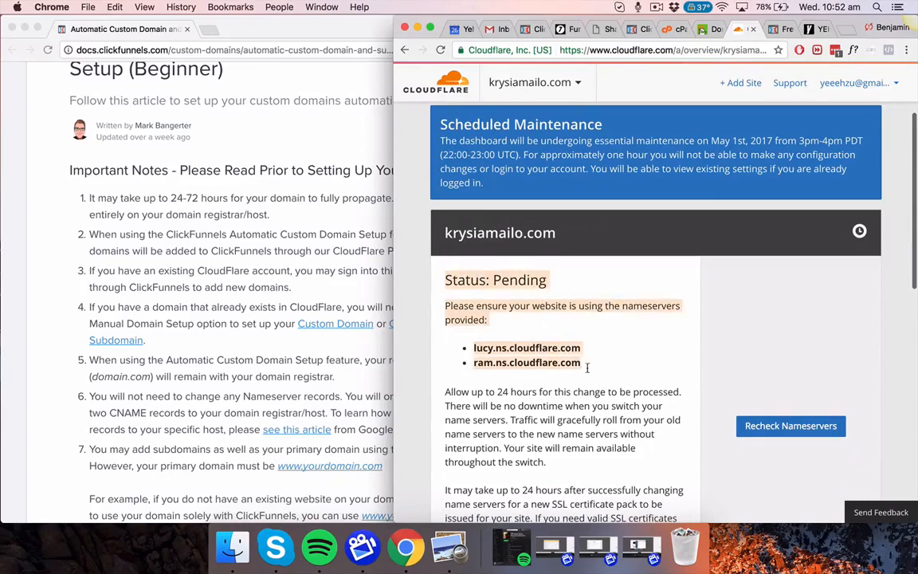
pyautogui.click(587, 367)
pyautogui.scroll(-3, 598, 368)
pyautogui.scroll(2, 599, 367)
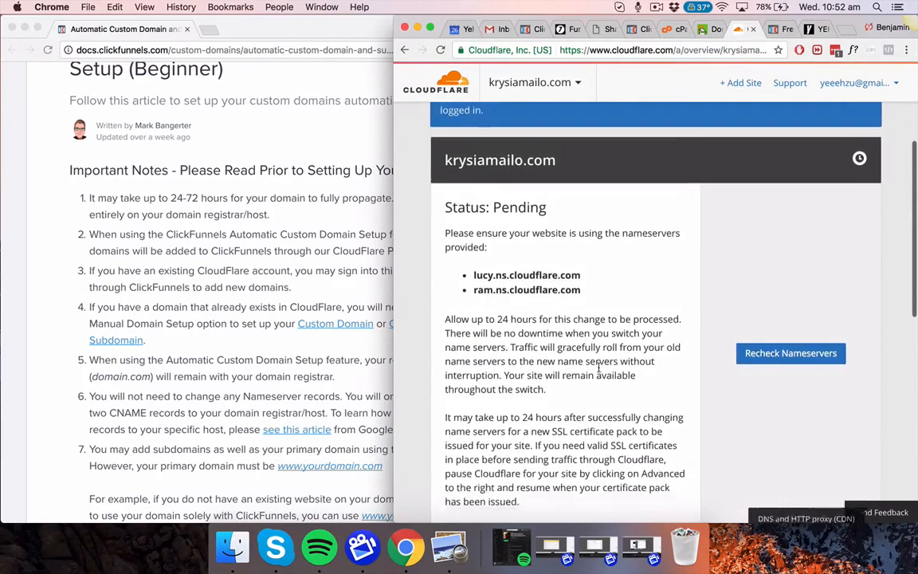
# Read the Overview notes on nameserver processing time, site availability during the switch, and SSL certificate issuance.
pyautogui.scroll(-1, 598, 368)
pyautogui.moveTo(442, 297); pyautogui.dragTo(572, 297)
pyautogui.click(575, 309)
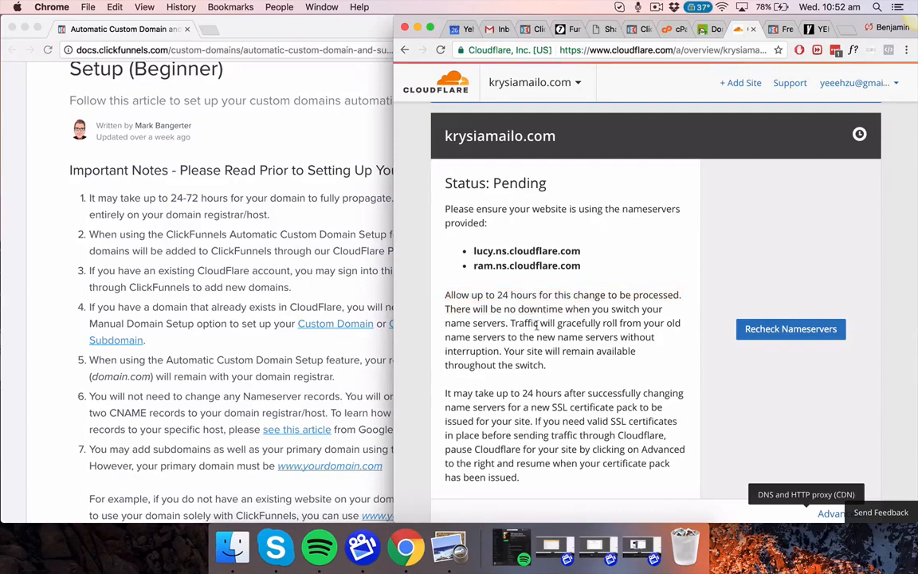
pyautogui.moveTo(526, 367); pyautogui.dragTo(537, 348)
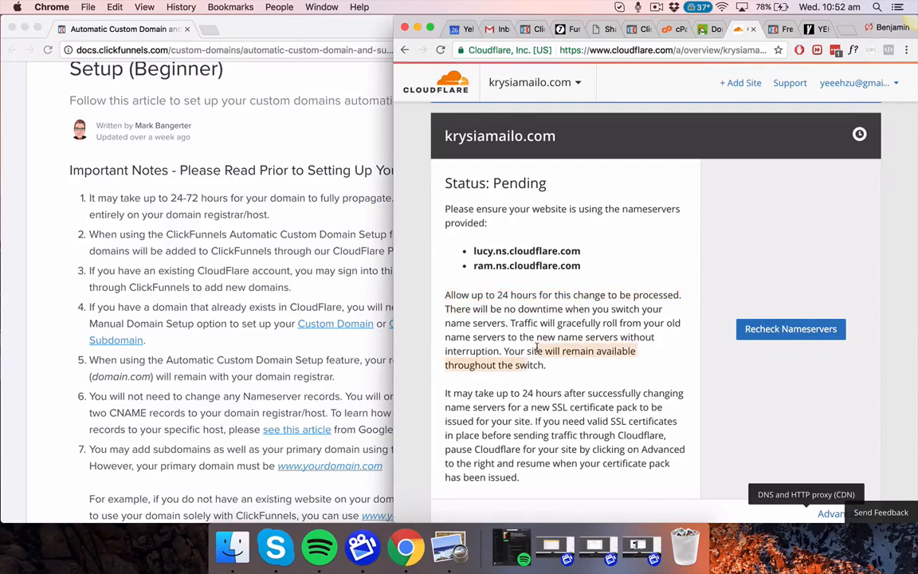
pyautogui.click(537, 349)
pyautogui.scroll(-5, 537, 349)
pyautogui.scroll(5, 537, 351)
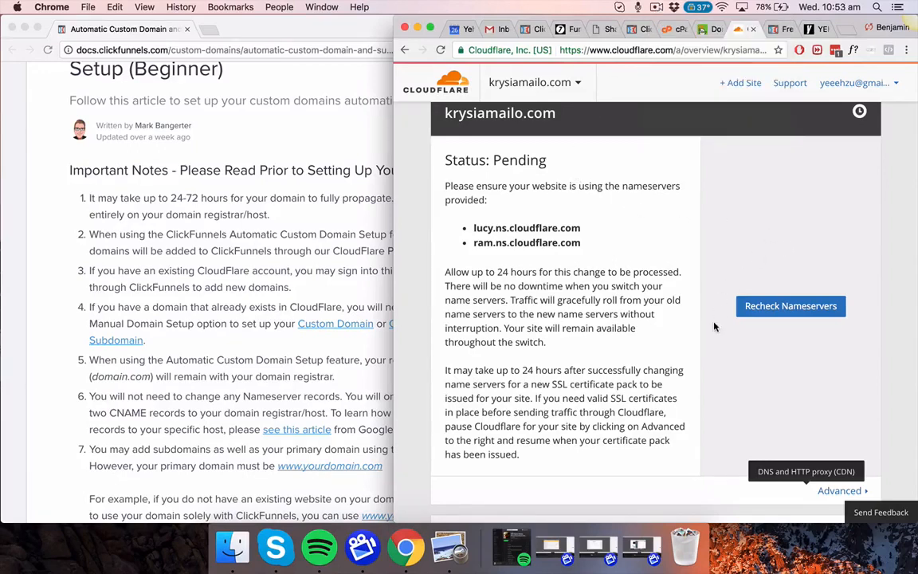
# Recheck the domain's nameservers in Cloudflare and review its status, domain summary and subscription.
pyautogui.click(786, 307)
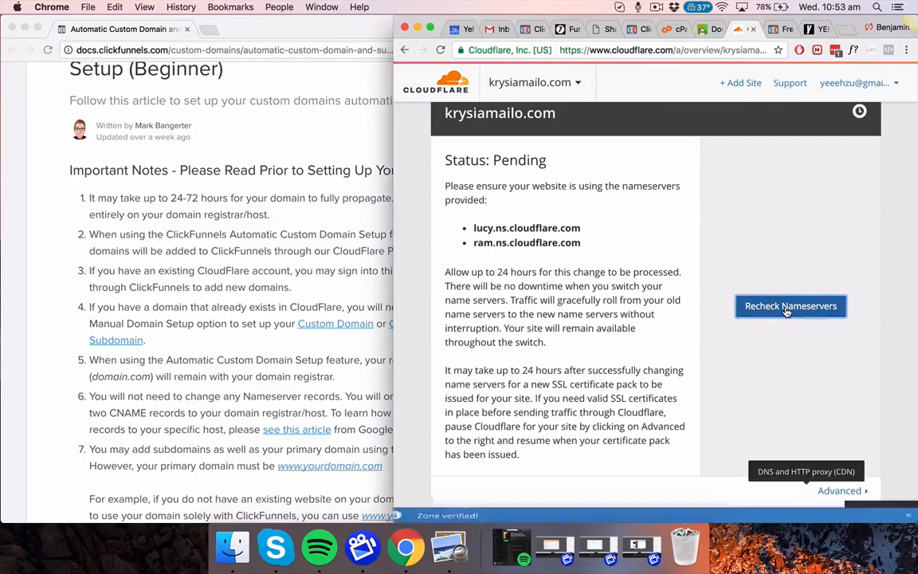
pyautogui.scroll(5, 725, 279)
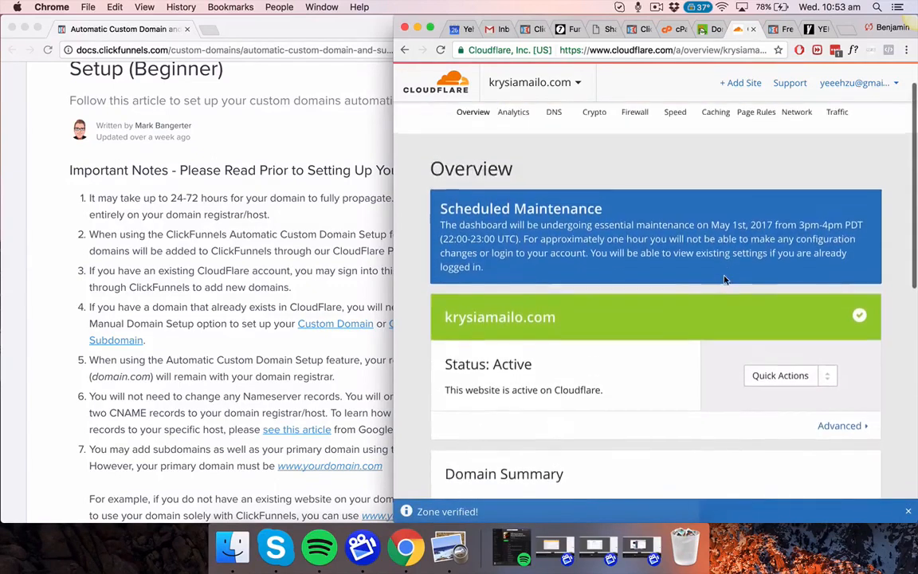
pyautogui.scroll(-3, 725, 279)
pyautogui.scroll(-3, 605, 307)
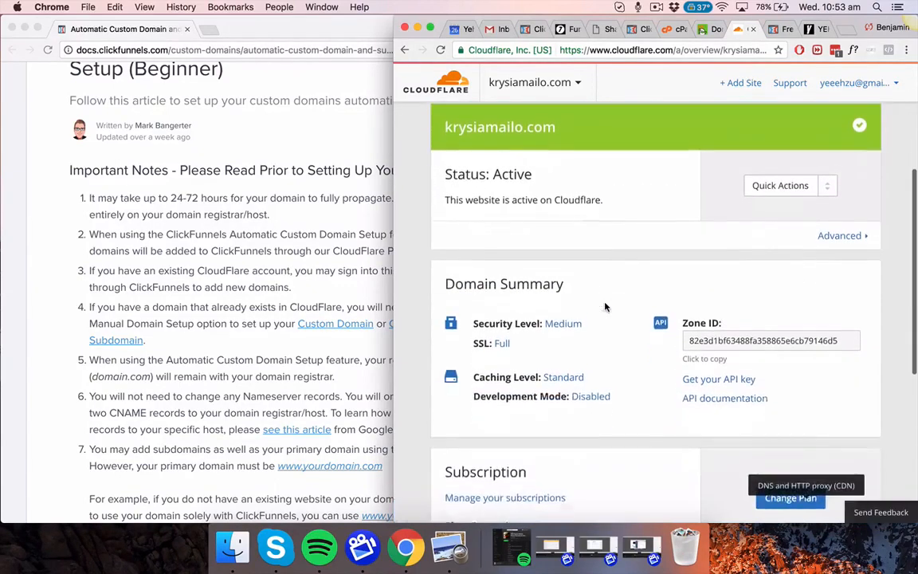
pyautogui.scroll(3, 605, 307)
pyautogui.scroll(-4, 605, 307)
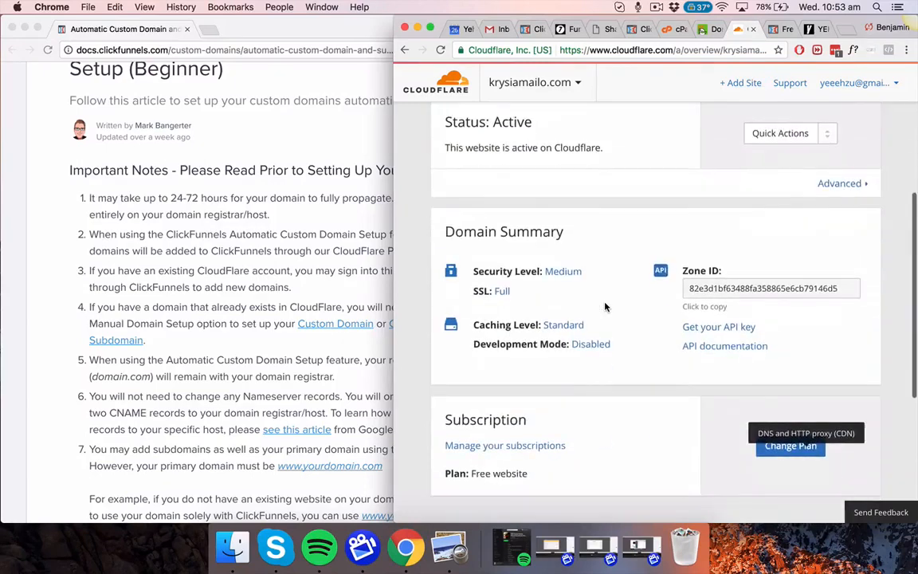
pyautogui.scroll(3, 605, 307)
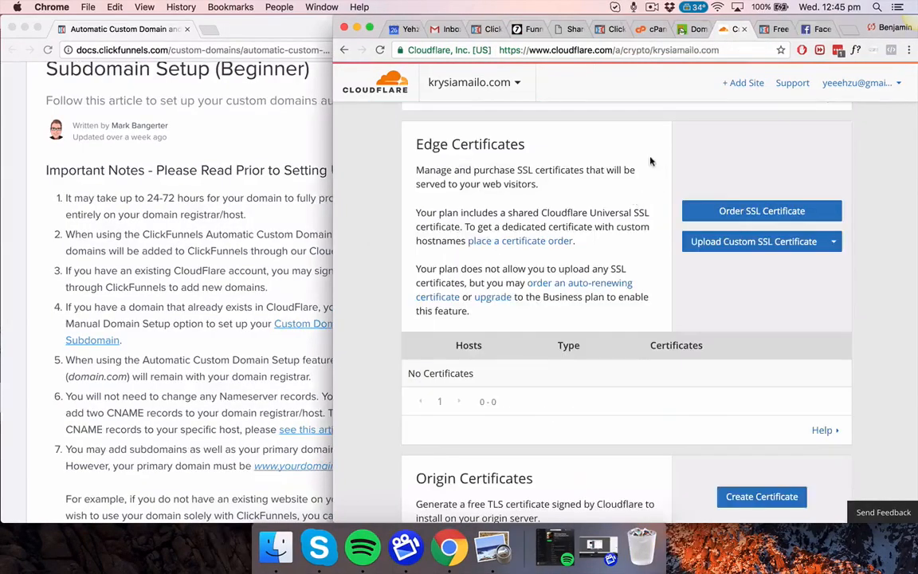
# From the Crypto settings, order a $5/month Dedicated SSL Certificate with the default hostnames, validate the domain and choose credit card payment.
pyautogui.scroll(5, 713, 180)
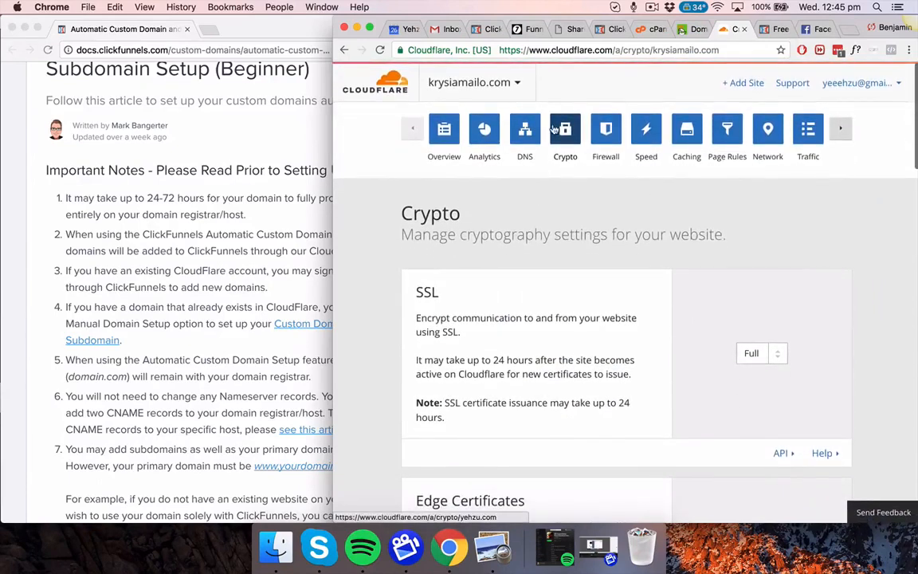
pyautogui.scroll(-5, 646, 239)
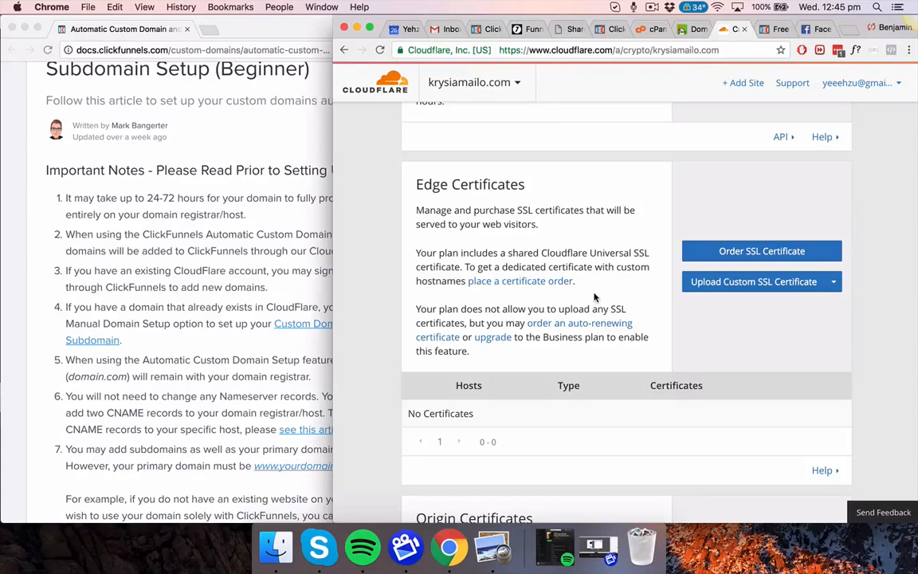
pyautogui.click(788, 261)
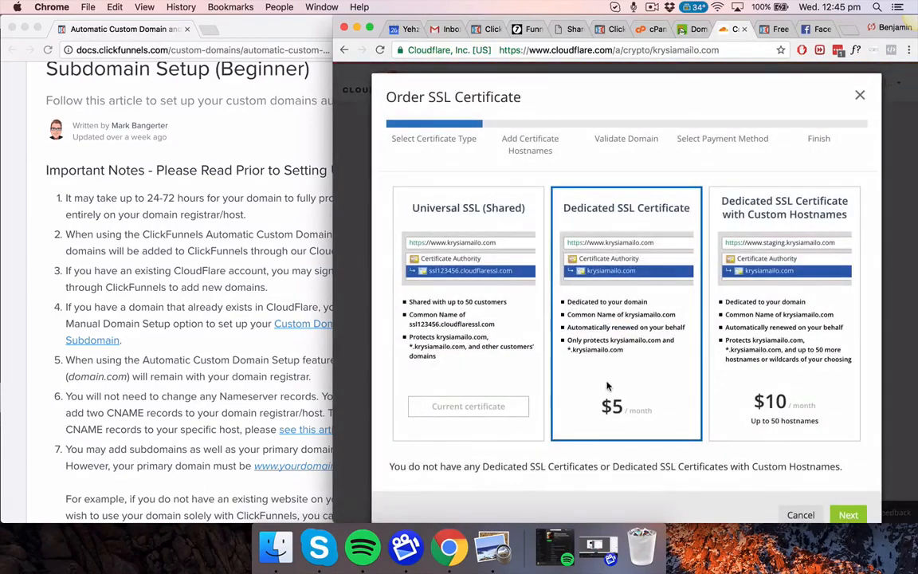
pyautogui.scroll(-1, 607, 387)
pyautogui.click(846, 486)
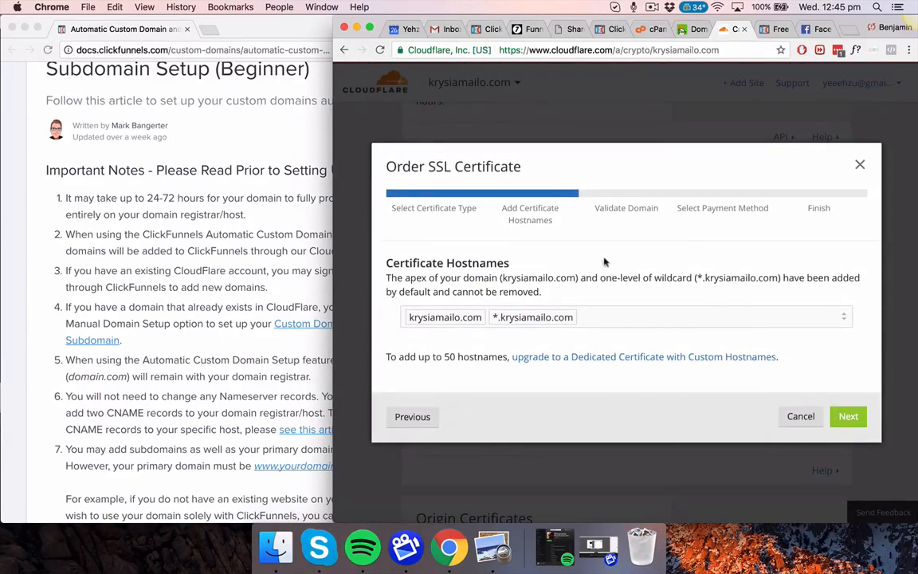
pyautogui.click(846, 416)
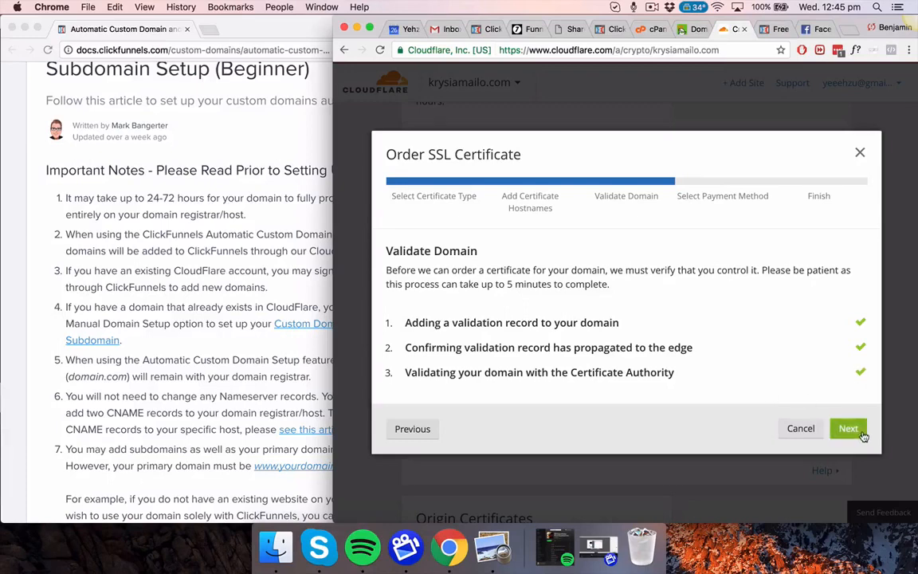
pyautogui.click(848, 430)
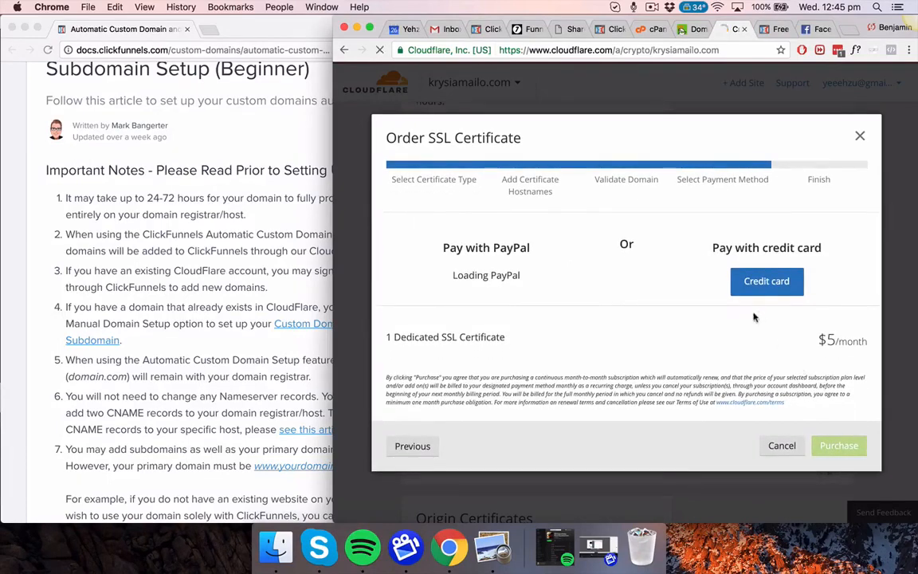
pyautogui.click(752, 285)
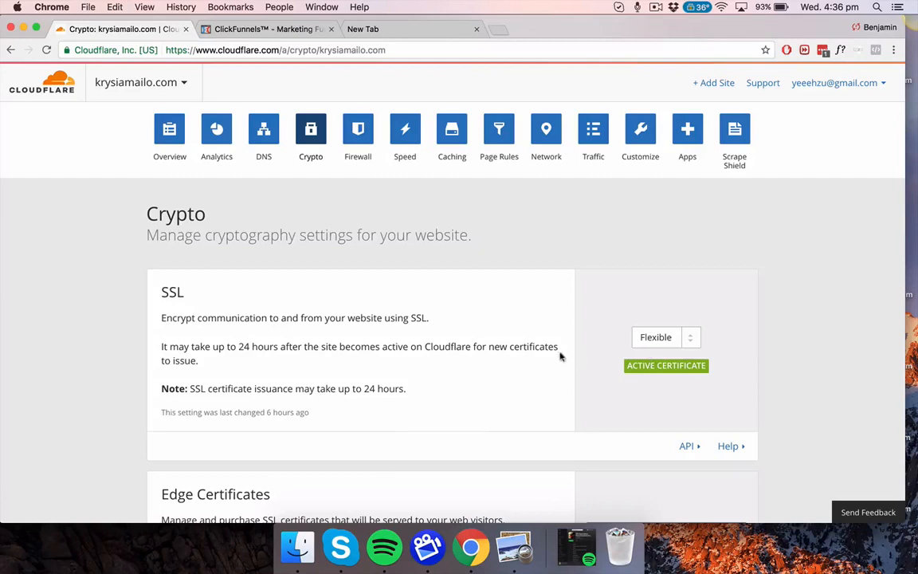
# Set the domain's SSL mode to Flexible in the Crypto settings and check the certificate status.
pyautogui.click(690, 339)
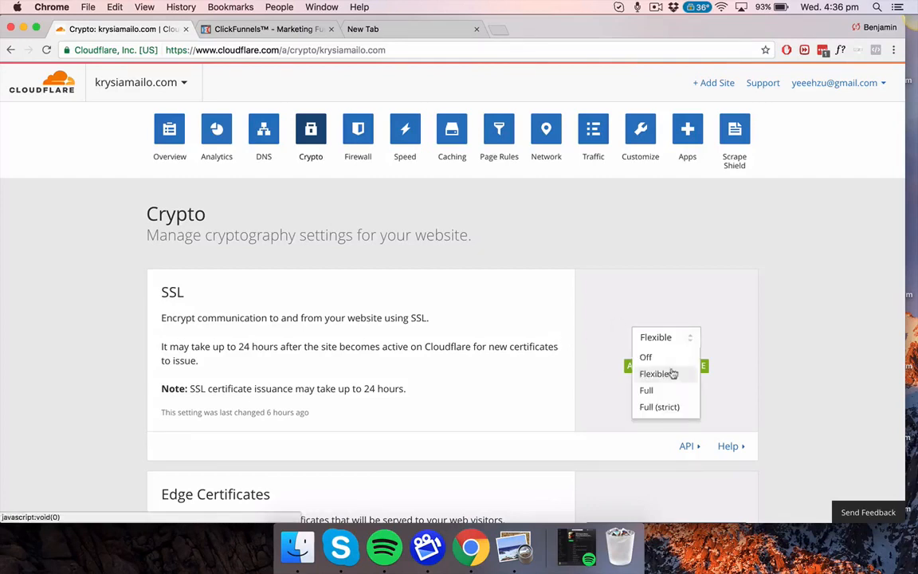
pyautogui.click(672, 375)
pyautogui.scroll(-2, 716, 312)
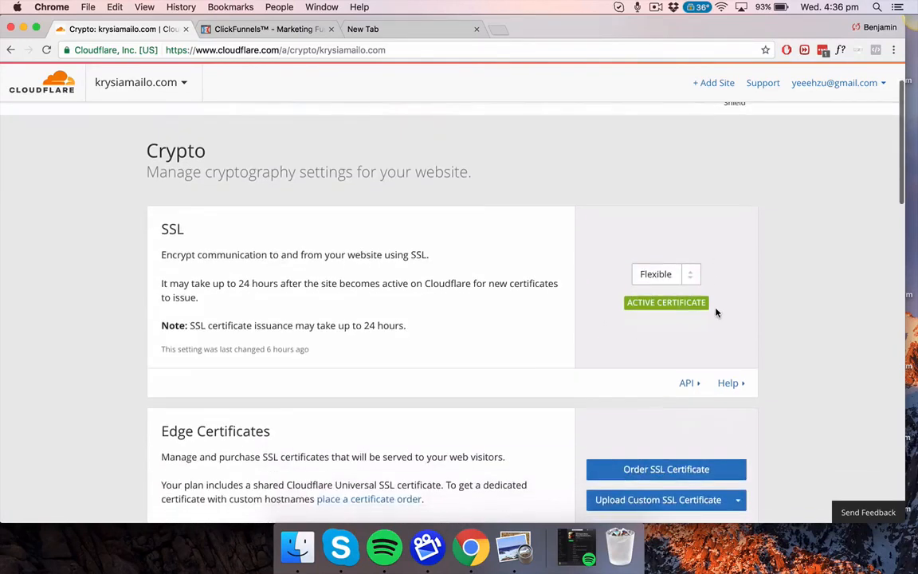
pyautogui.scroll(2, 600, 313)
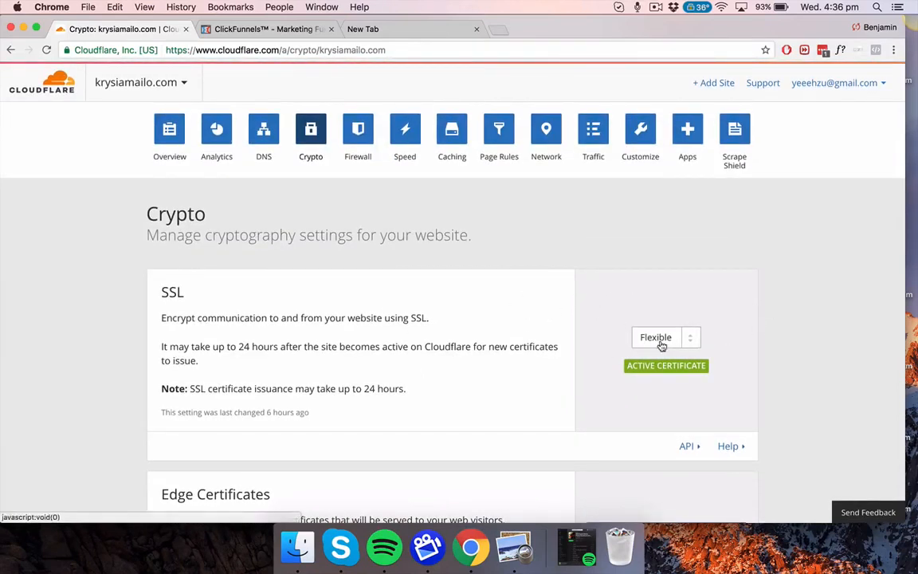
# Switch to ClickFunnels and open the account's Custom Domains settings.
pyautogui.click(262, 31)
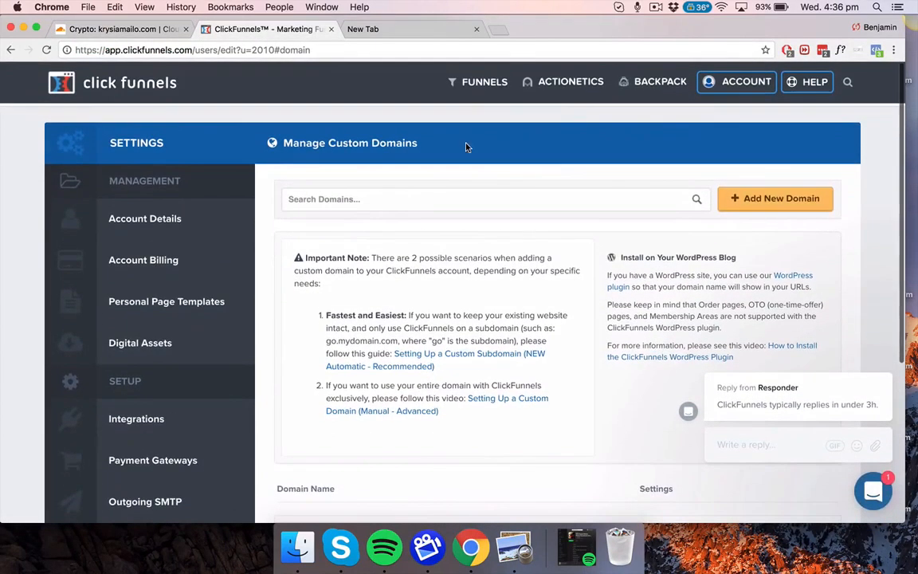
pyautogui.click(487, 83)
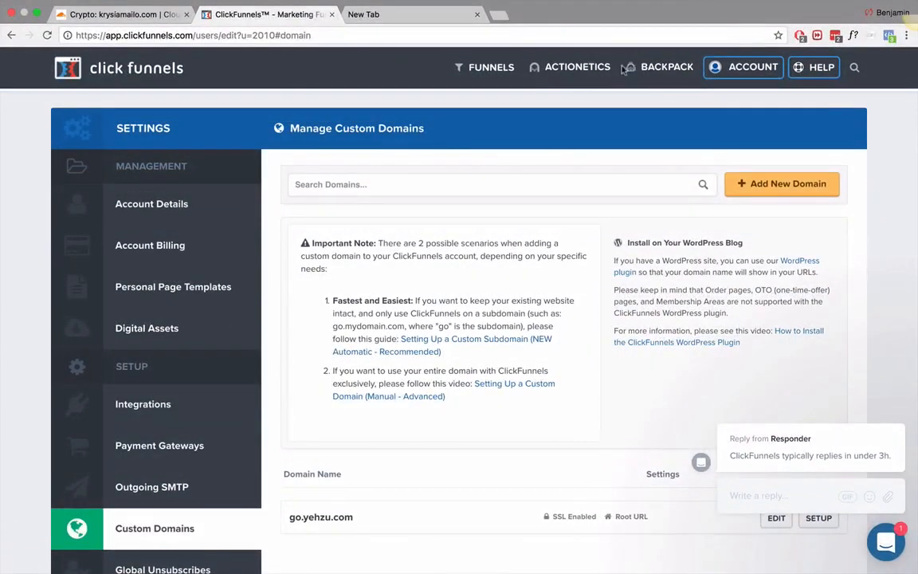
pyautogui.moveTo(715, 76)
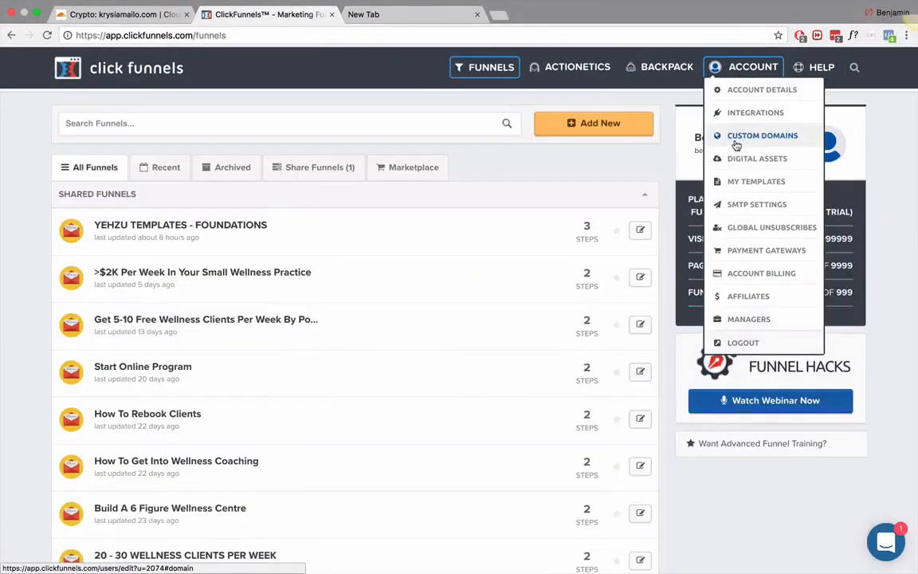
pyautogui.click(737, 137)
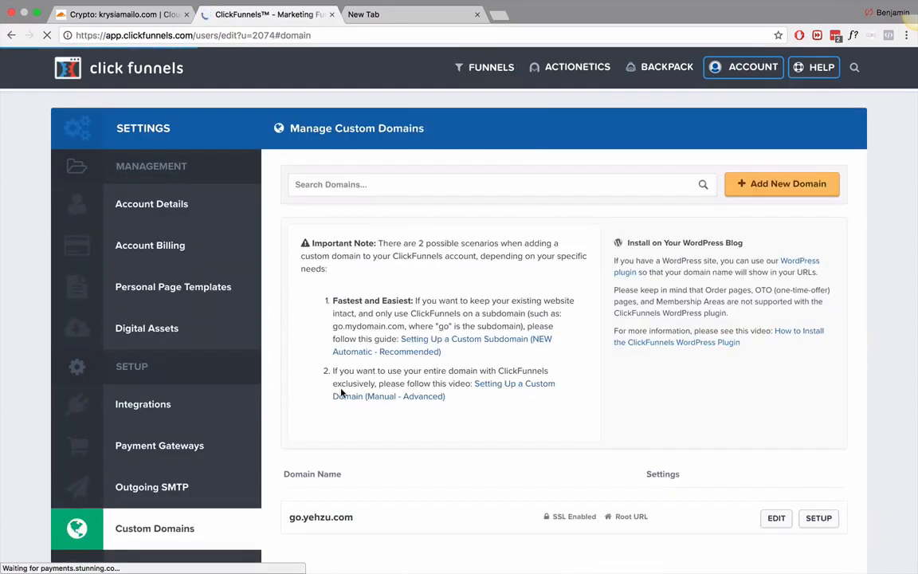
# Start adding a new domain in ClickFunnels, using an existing domain with Manual (Advanced) Setup.
pyautogui.click(780, 185)
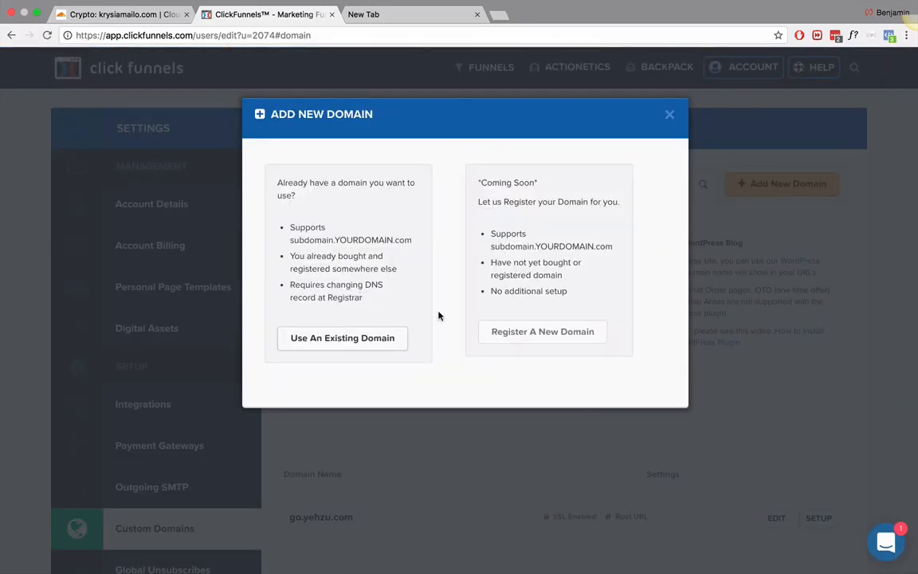
pyautogui.click(348, 340)
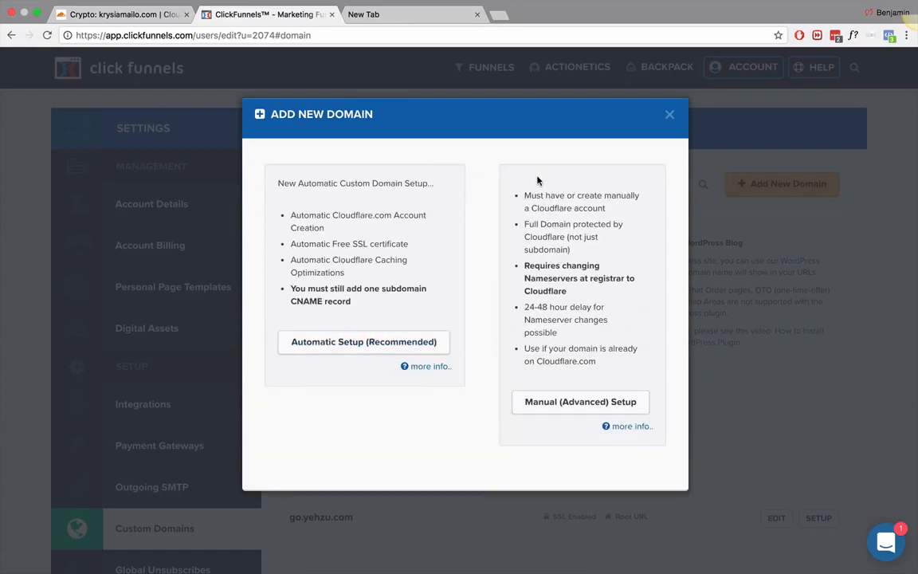
pyautogui.click(555, 404)
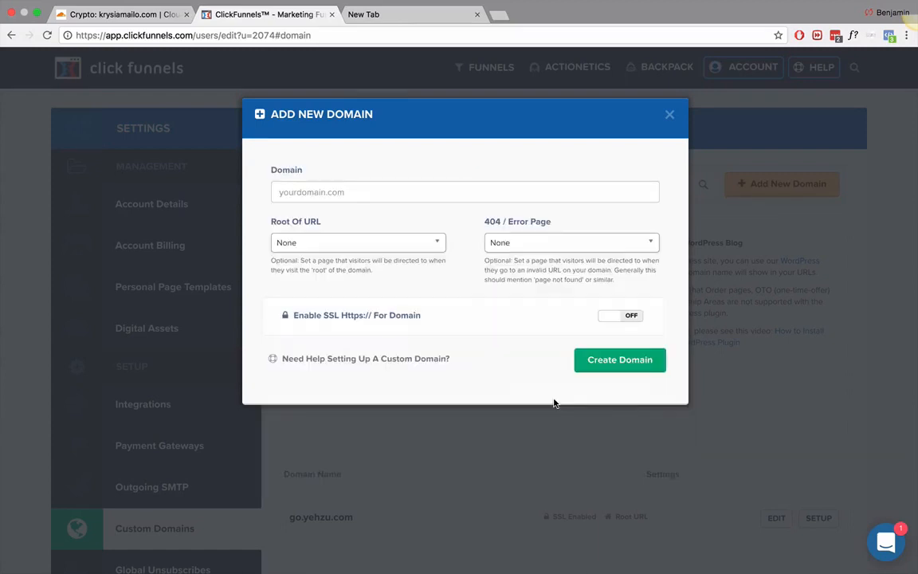
# Create the Cloudflare domain's go subdomain as a custom domain, with Root Of URL set to None and SSL enabled, and close the dialog.
pyautogui.click(377, 192)
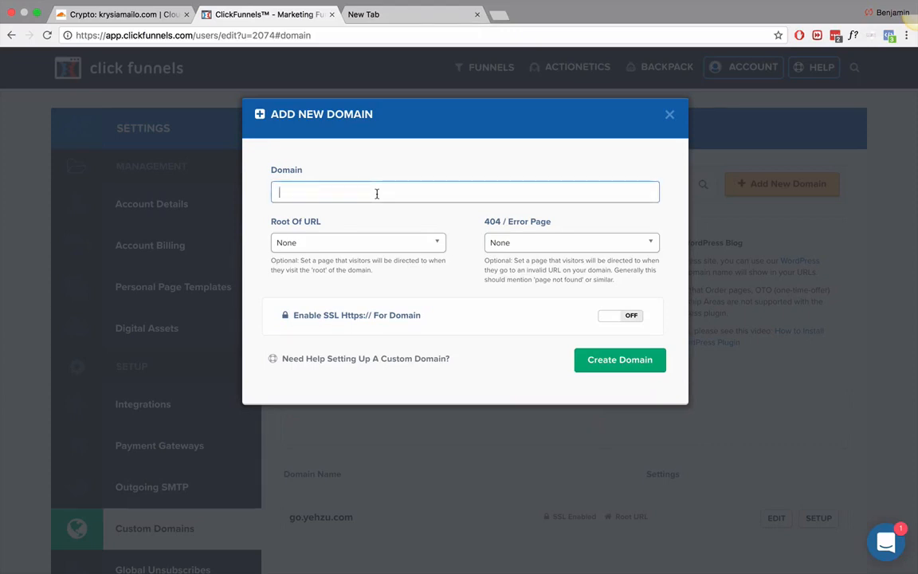
pyautogui.write('go.krysiamailo.com')
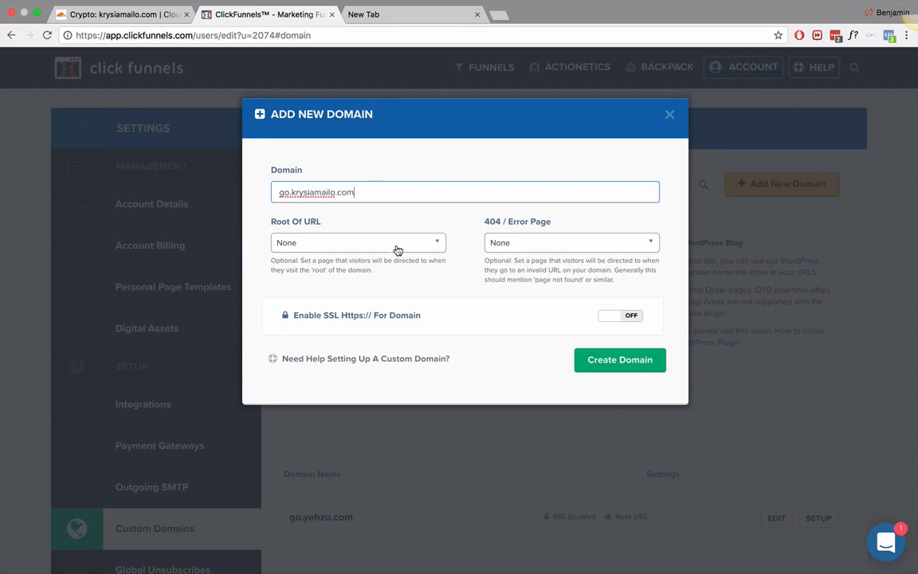
pyautogui.click(395, 248)
pyautogui.click(398, 250)
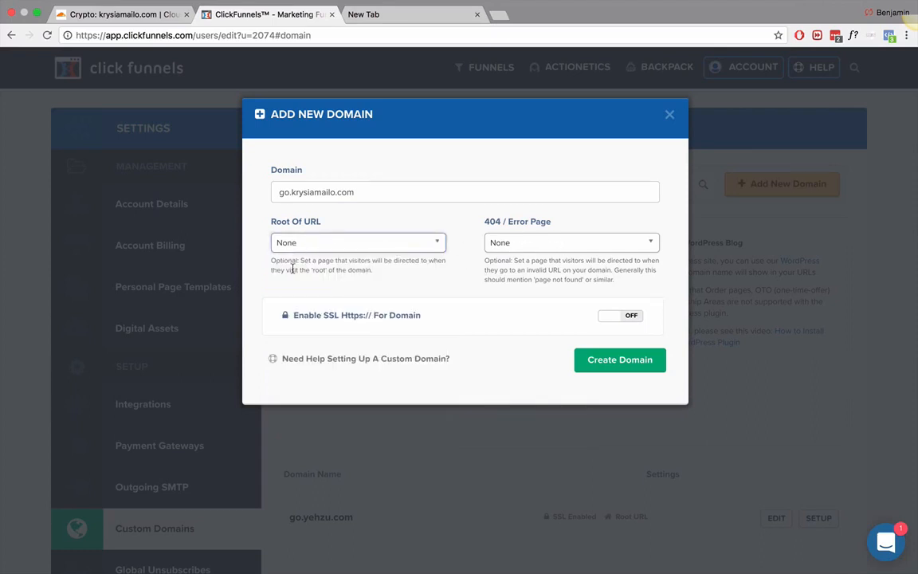
pyautogui.click(631, 319)
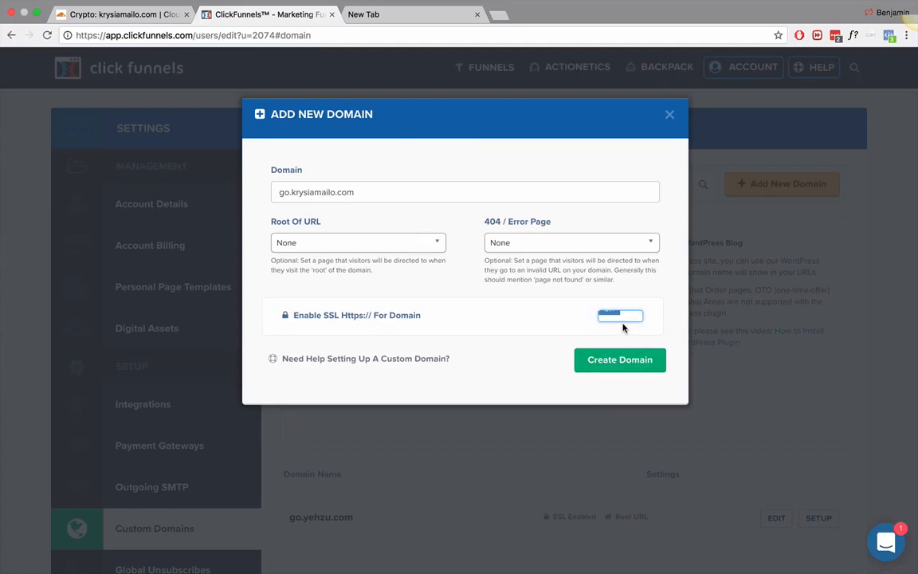
pyautogui.click(615, 362)
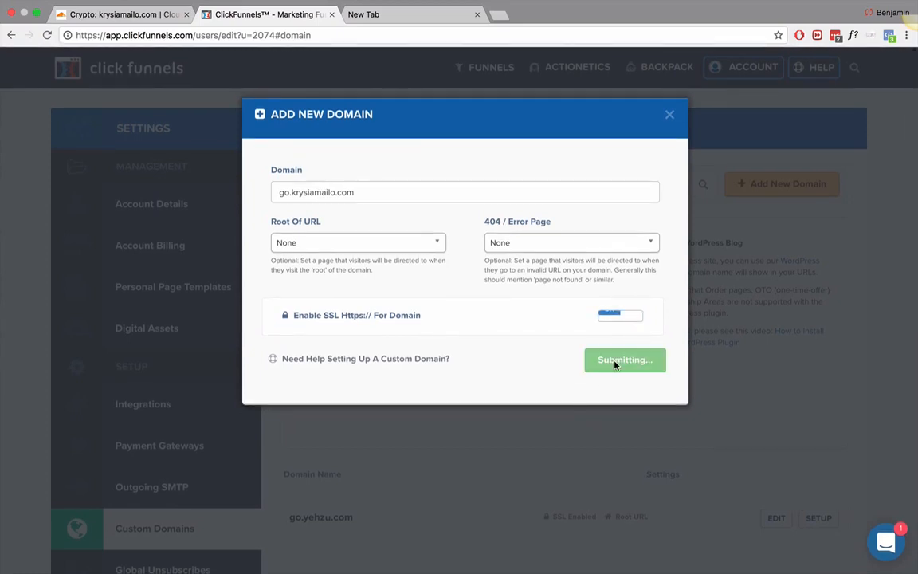
pyautogui.click(670, 117)
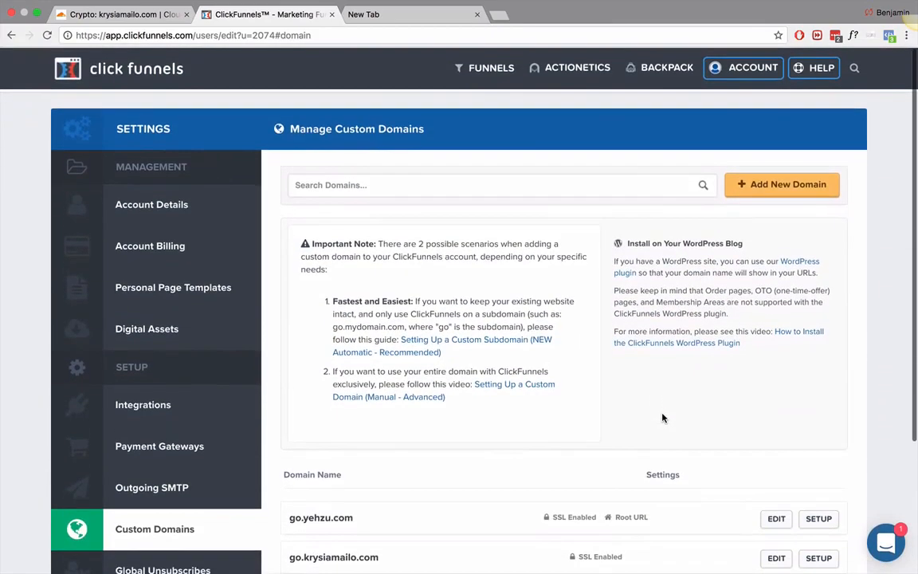
# Review the list of custom domains and open the YEHZU TEMPLATES - FOUNDATIONS funnel.
pyautogui.scroll(-5, 662, 418)
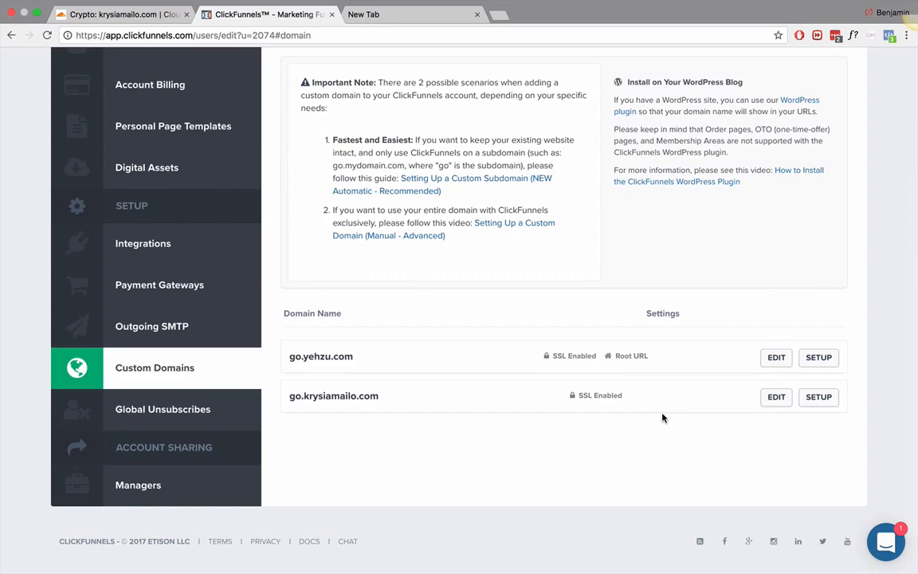
pyautogui.scroll(5, 663, 417)
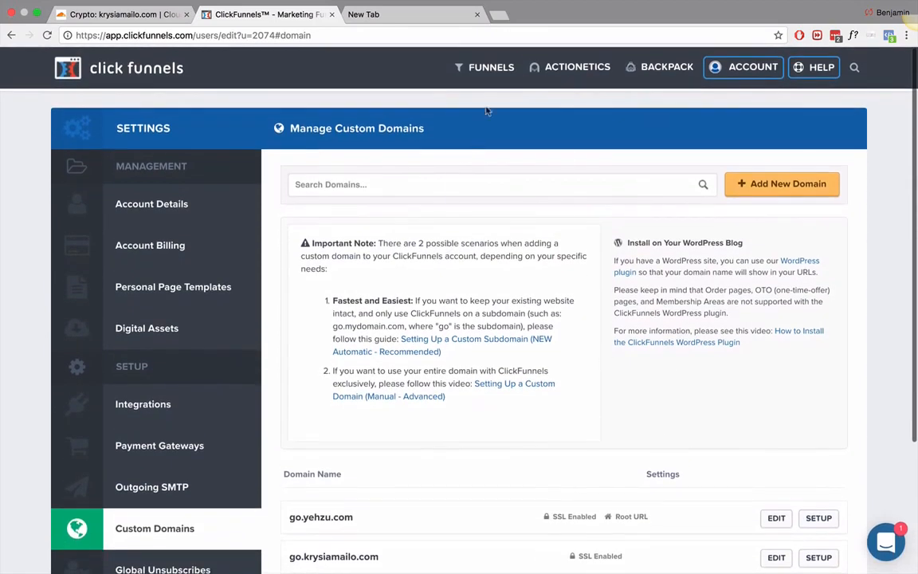
pyautogui.click(494, 72)
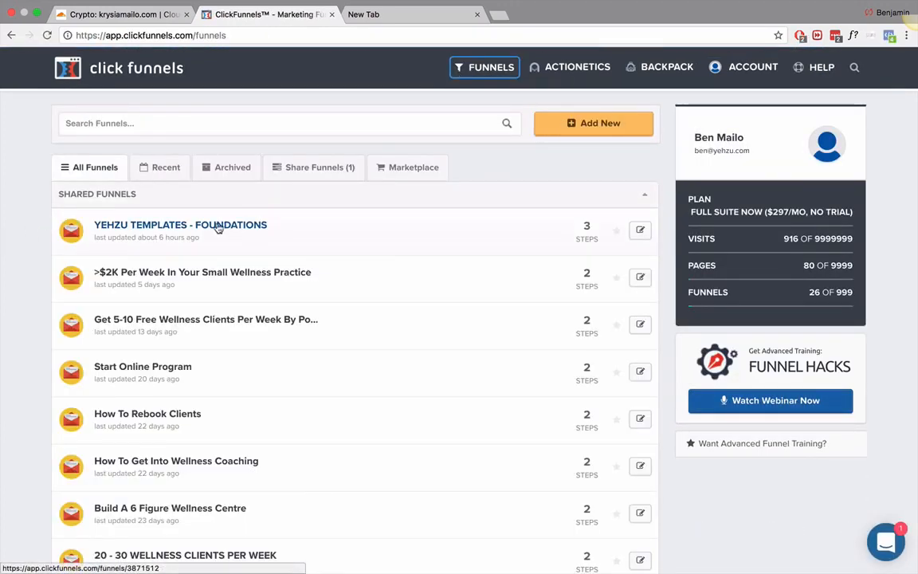
pyautogui.click(189, 233)
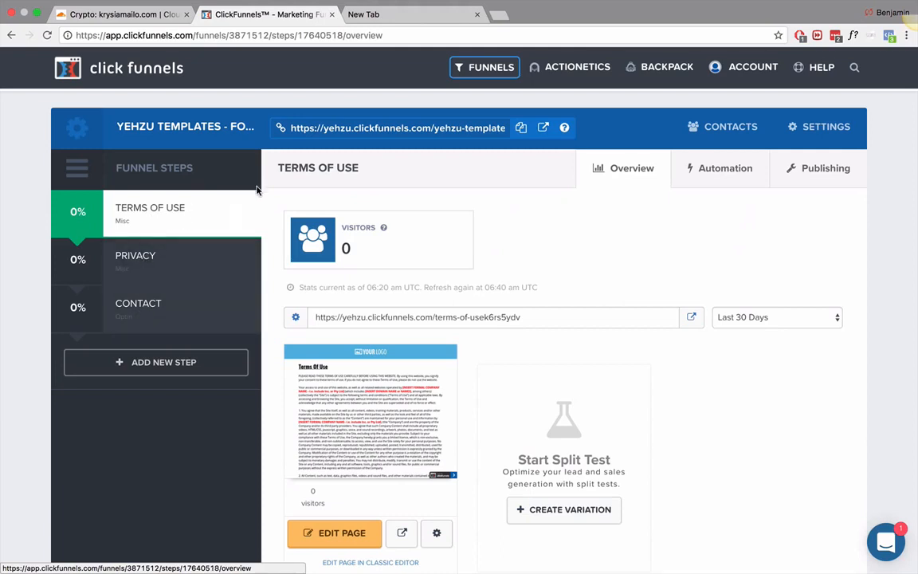
# Assign the newly added go subdomain to the funnel in its settings, with the path terms, and save the settings.
pyautogui.click(818, 130)
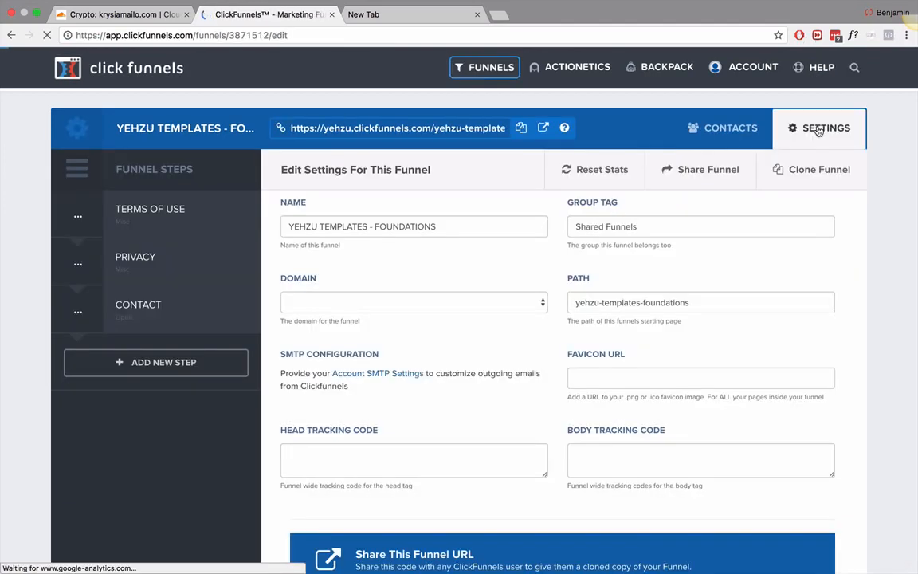
pyautogui.click(479, 306)
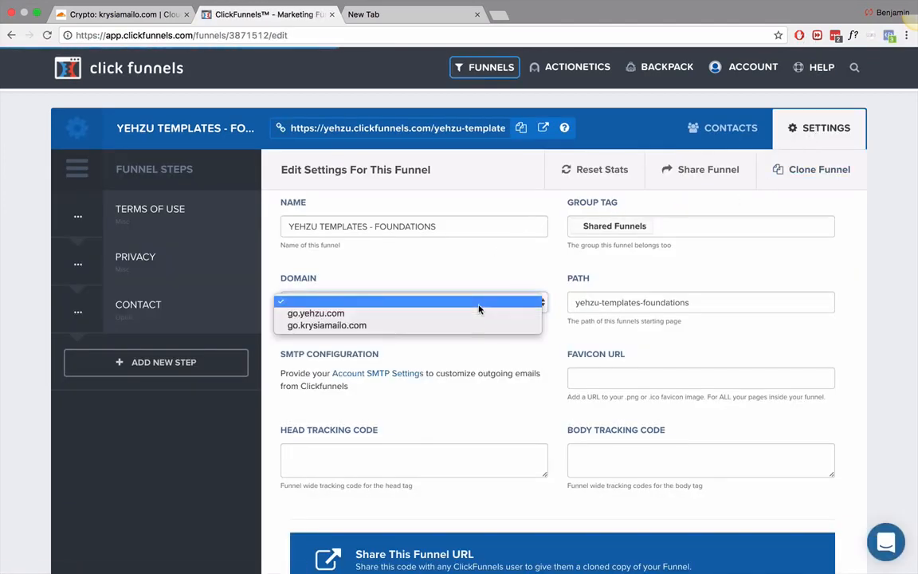
pyautogui.click(364, 326)
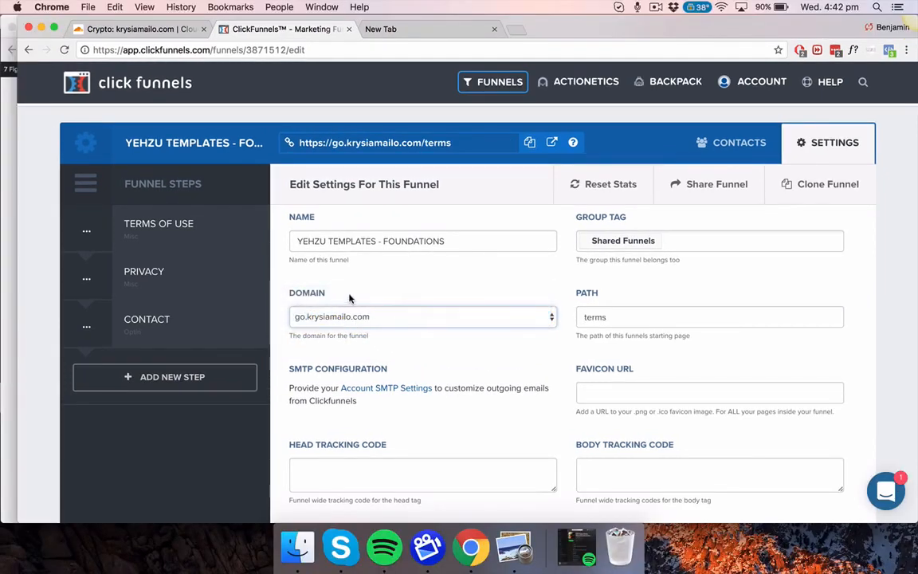
pyautogui.doubleClick(625, 323)
pyautogui.press('BackSpace')
pyautogui.scroll(-15, 474, 366)
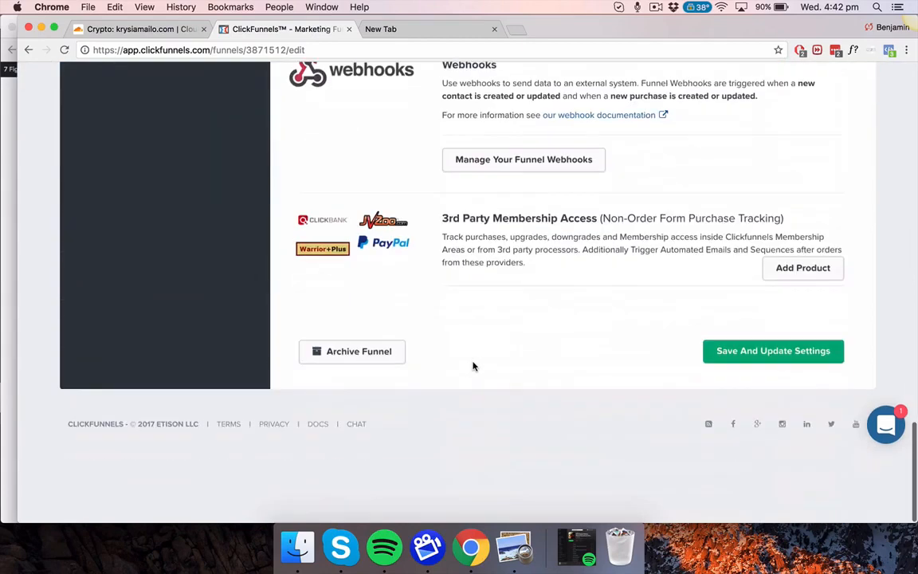
pyautogui.scroll(15, 473, 366)
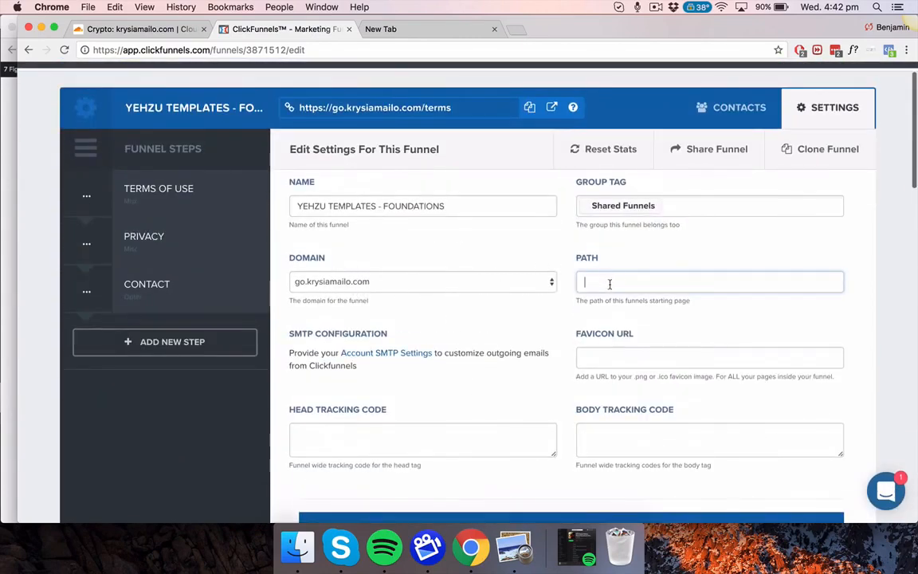
pyautogui.scroll(-15, 633, 261)
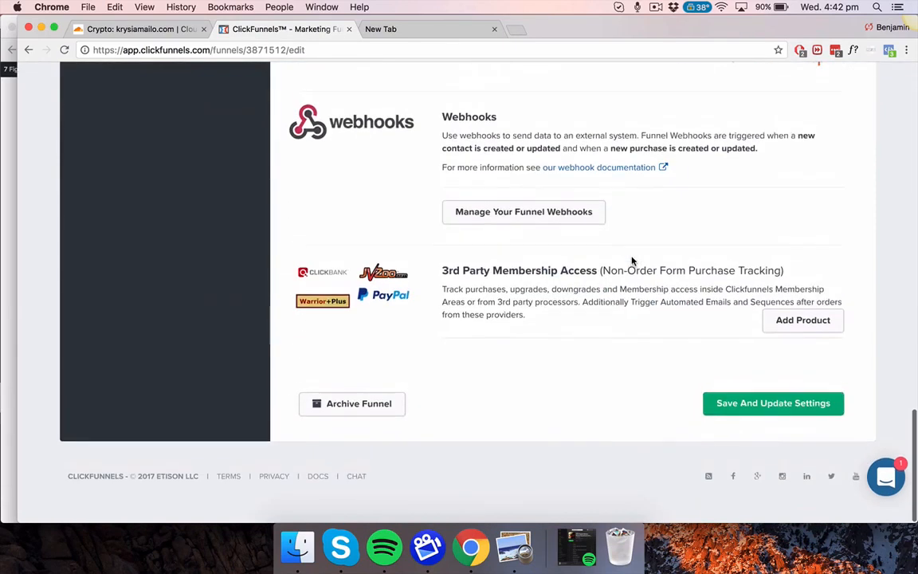
pyautogui.click(769, 417)
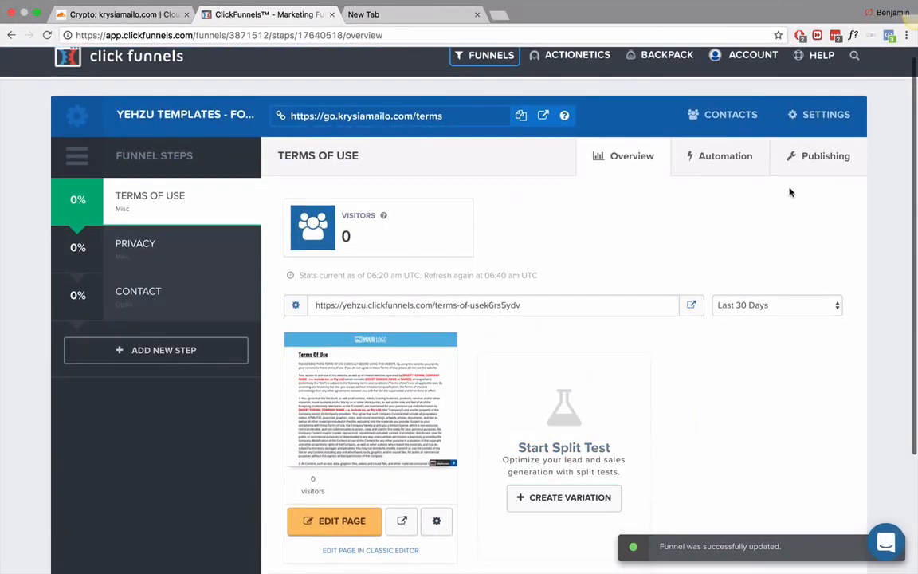
# Set the Terms of Use step's publishing domain to the new go subdomain, shorten its path to terms, and update the step.
pyautogui.click(821, 159)
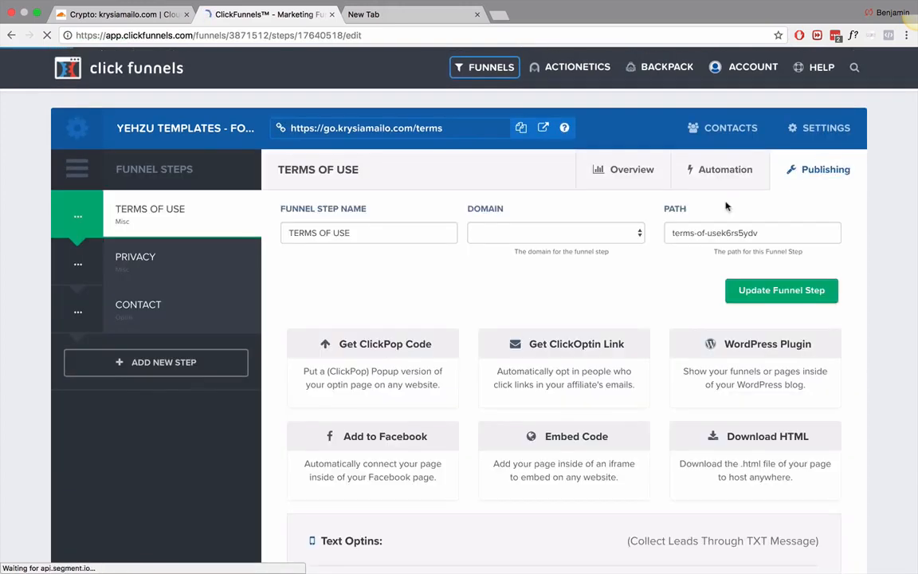
pyautogui.click(564, 233)
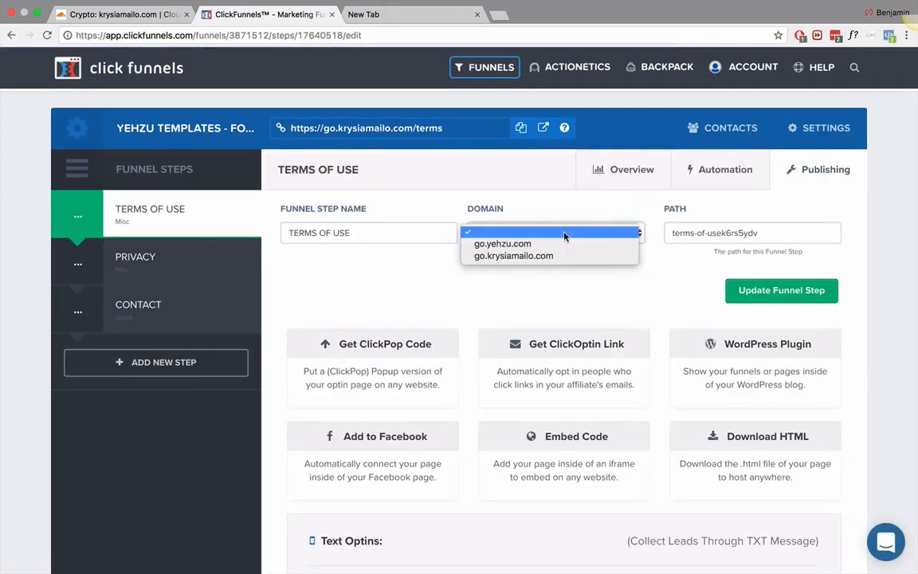
pyautogui.click(517, 256)
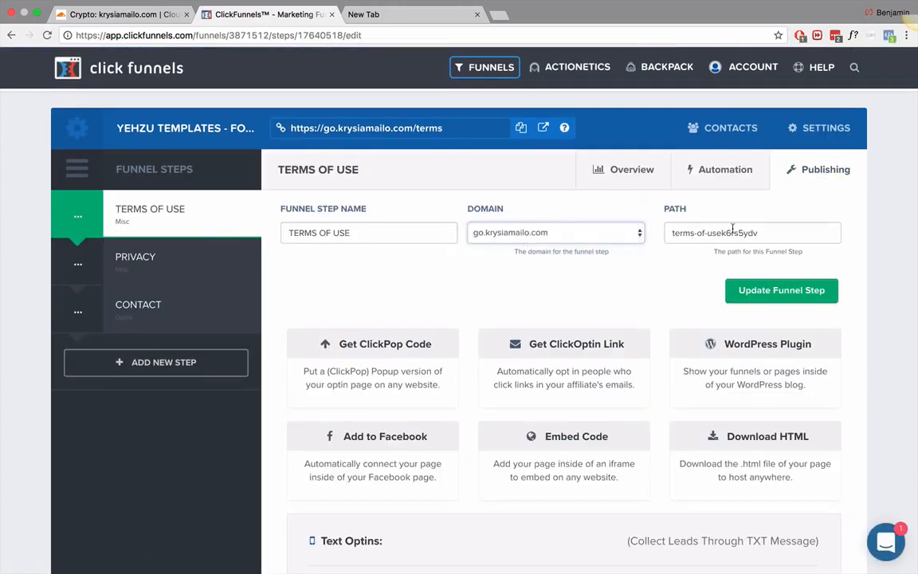
pyautogui.moveTo(763, 234); pyautogui.dragTo(699, 233)
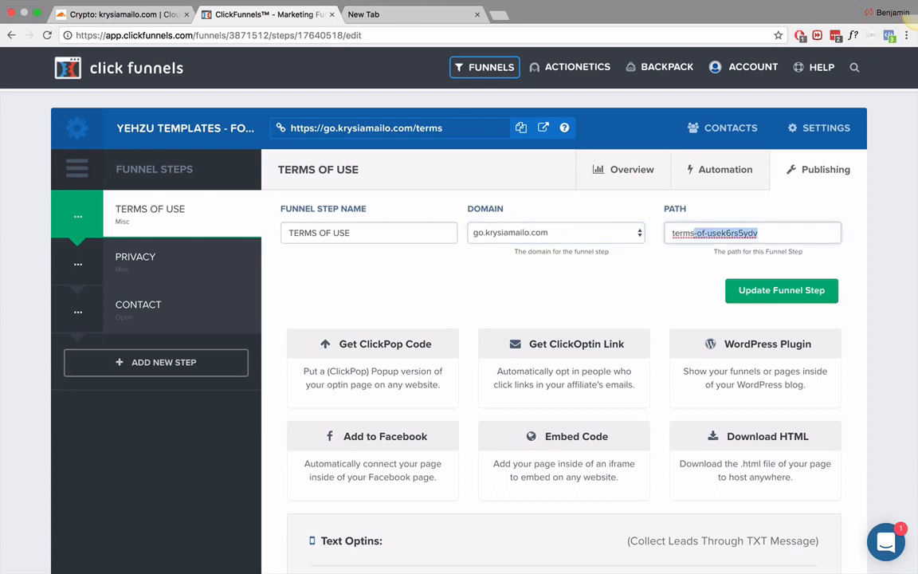
pyautogui.press('BackSpace')
pyautogui.click(768, 292)
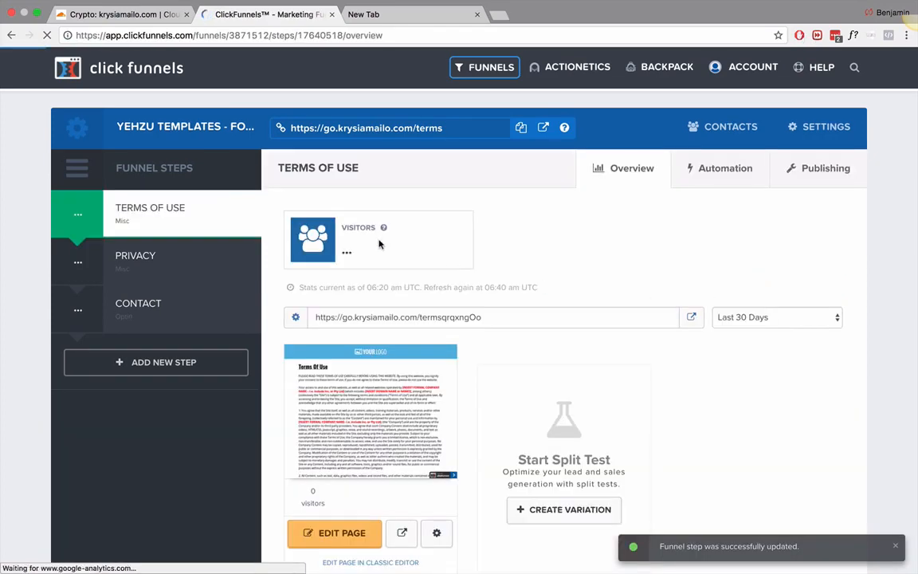
# Edit the Terms of Use page's own settings to use the new go subdomain and the path terms, and update the page.
pyautogui.scroll(-3, 408, 317)
pyautogui.scroll(1, 449, 436)
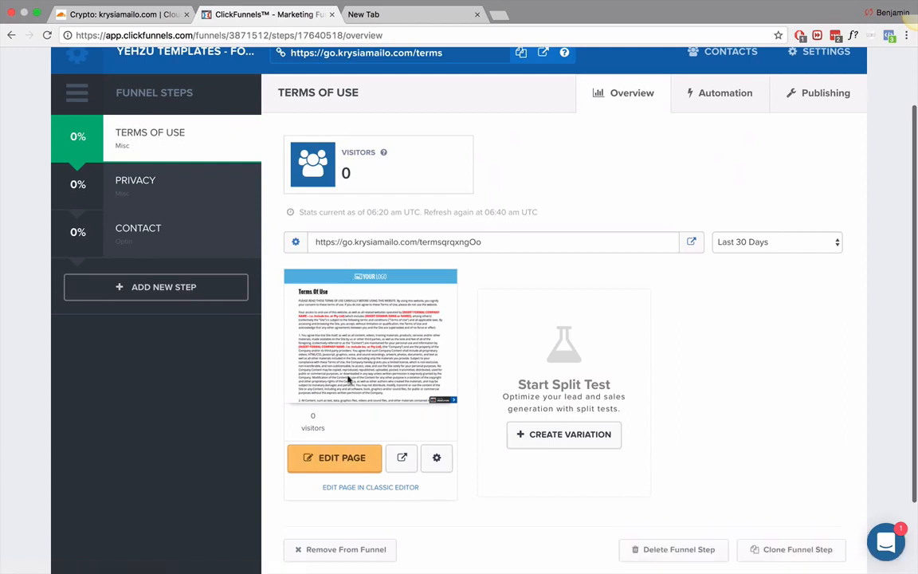
pyautogui.click(436, 460)
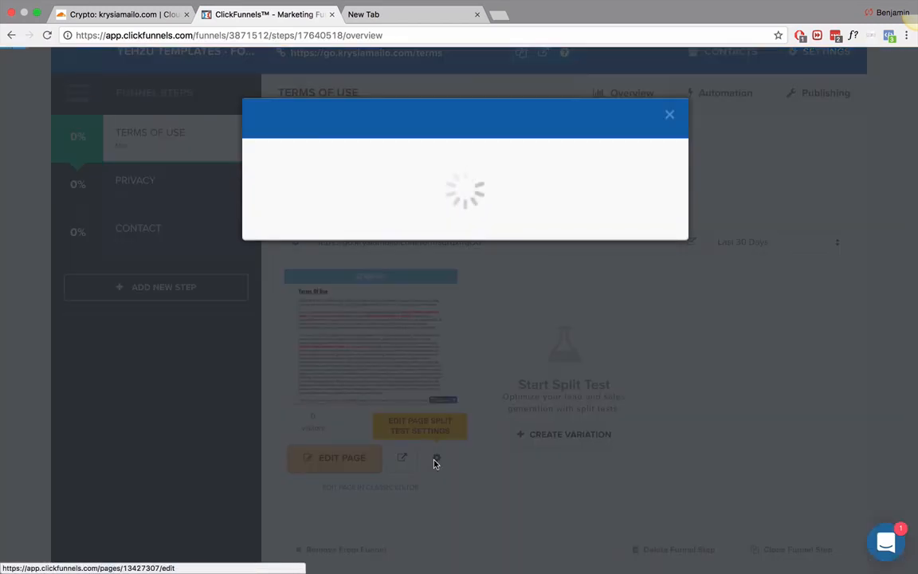
pyautogui.click(428, 242)
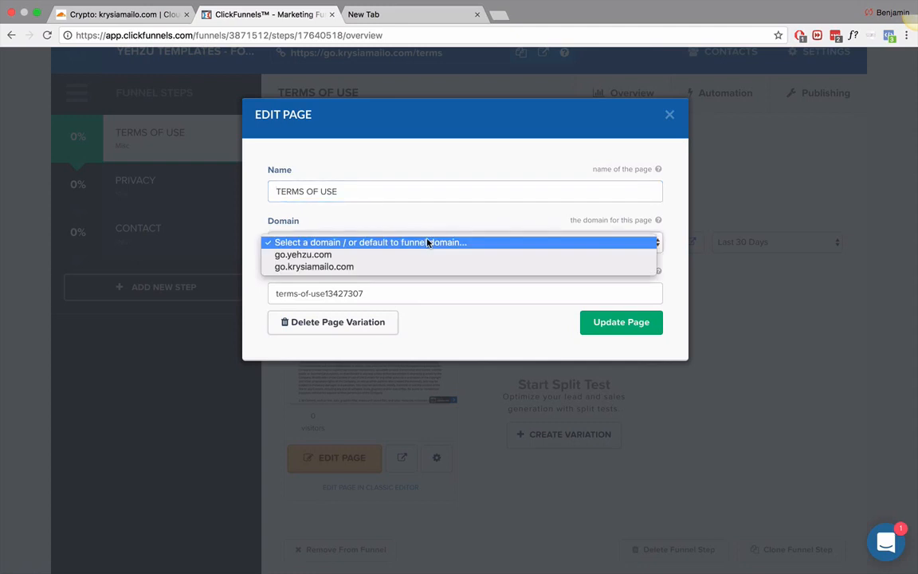
pyautogui.click(355, 267)
pyautogui.click(374, 292)
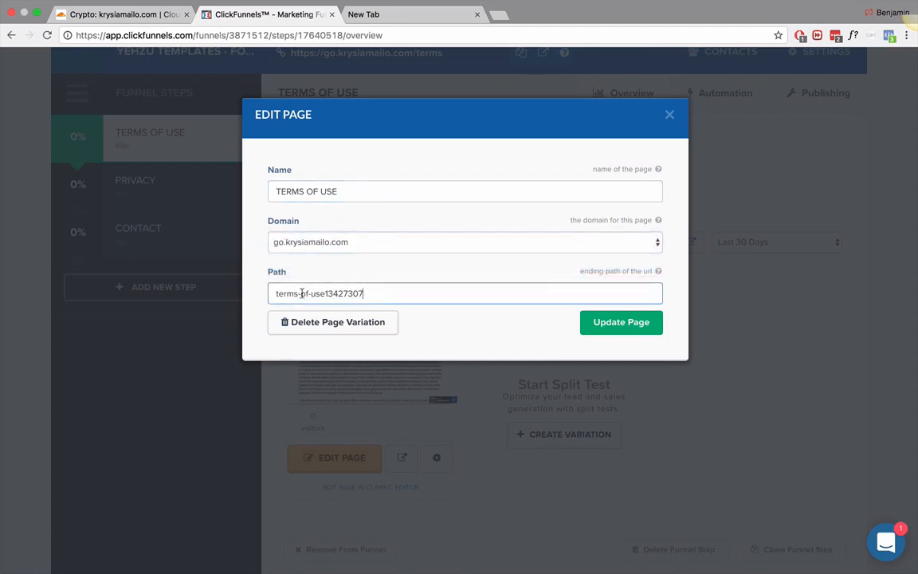
pyautogui.moveTo(358, 293); pyautogui.dragTo(305, 293)
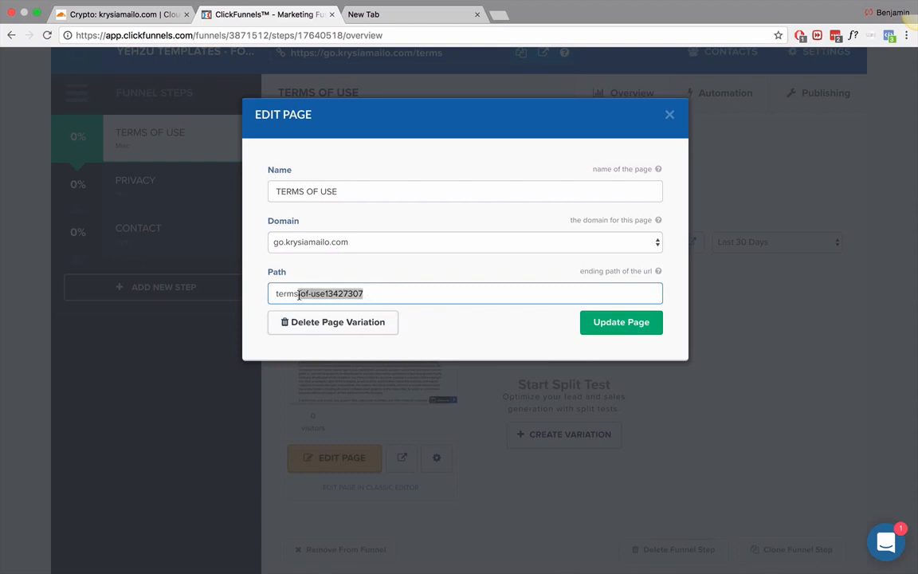
pyautogui.press('BackSpace')
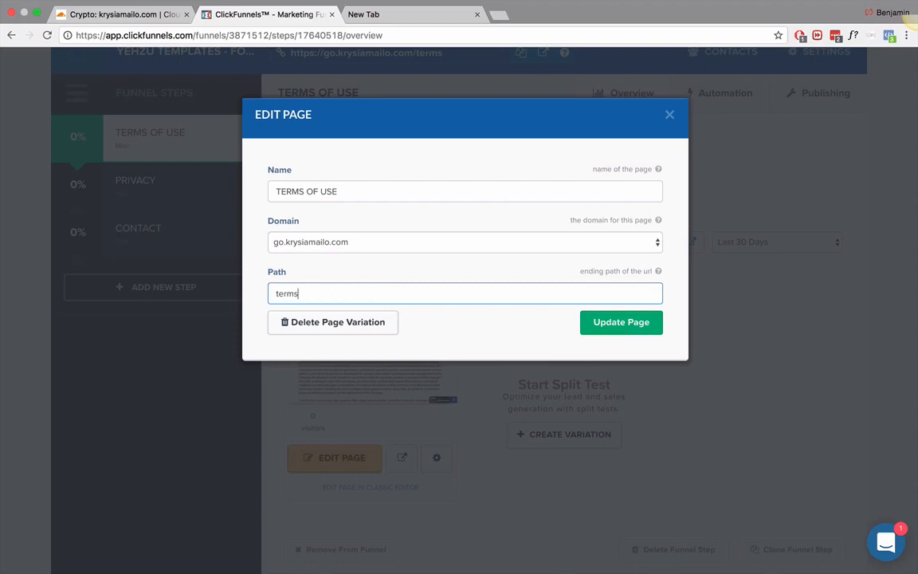
pyautogui.click(611, 323)
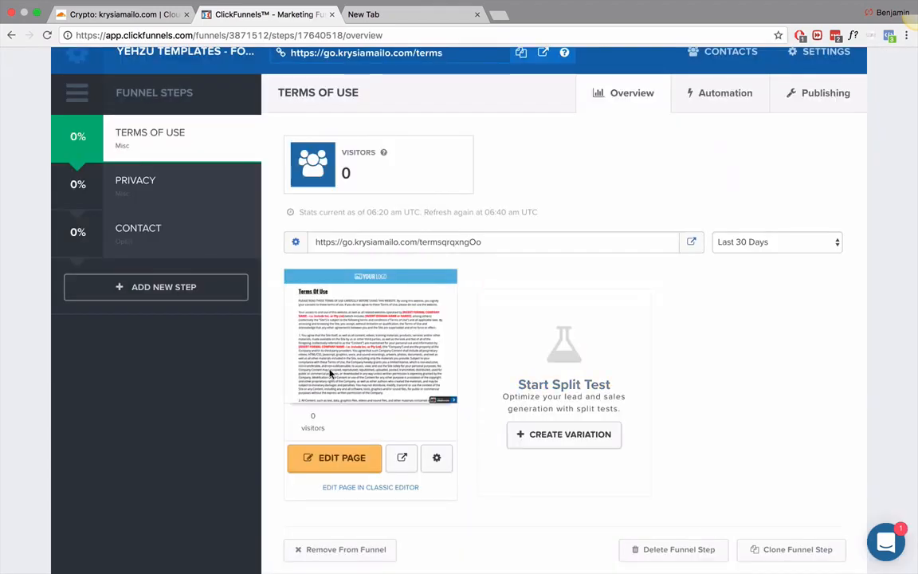
# Set the Privacy step's publishing domain to the new go subdomain, shorten its path to privacy, and update the step.
pyautogui.scroll(2, 329, 373)
pyautogui.click(137, 263)
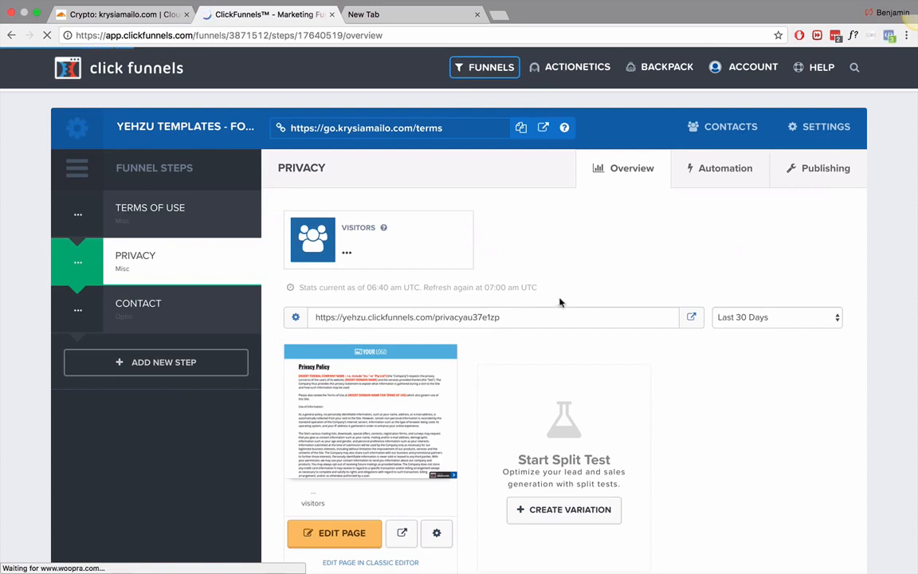
pyautogui.click(833, 167)
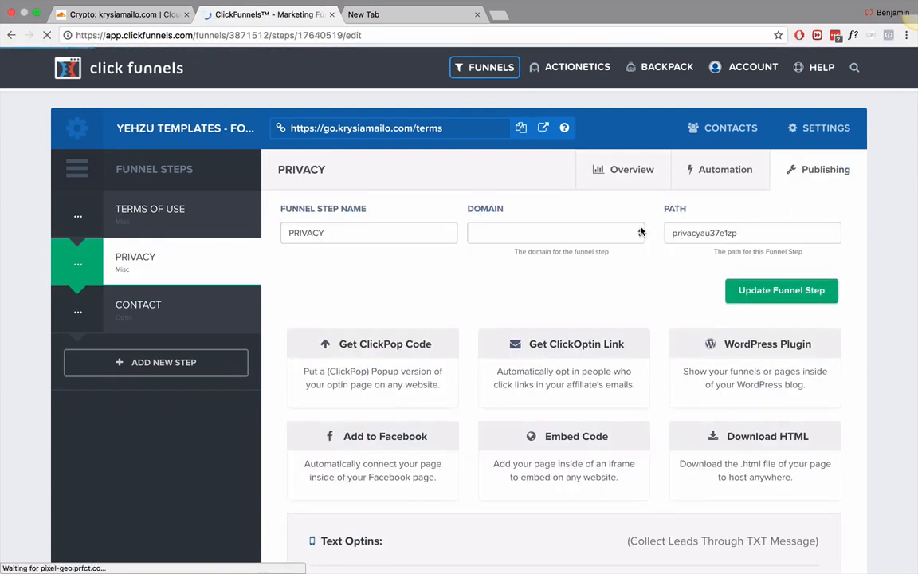
pyautogui.click(640, 231)
pyautogui.click(529, 255)
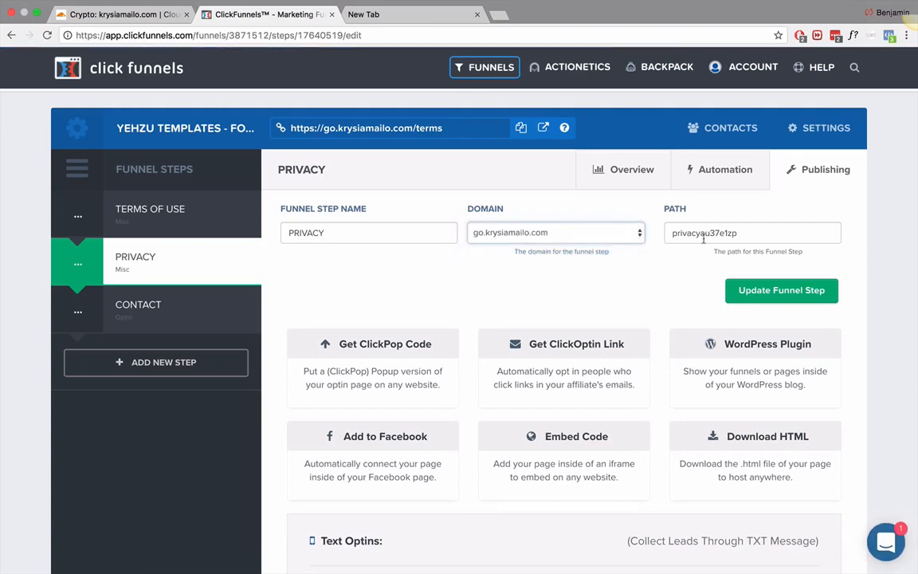
pyautogui.moveTo(739, 231); pyautogui.dragTo(694, 229)
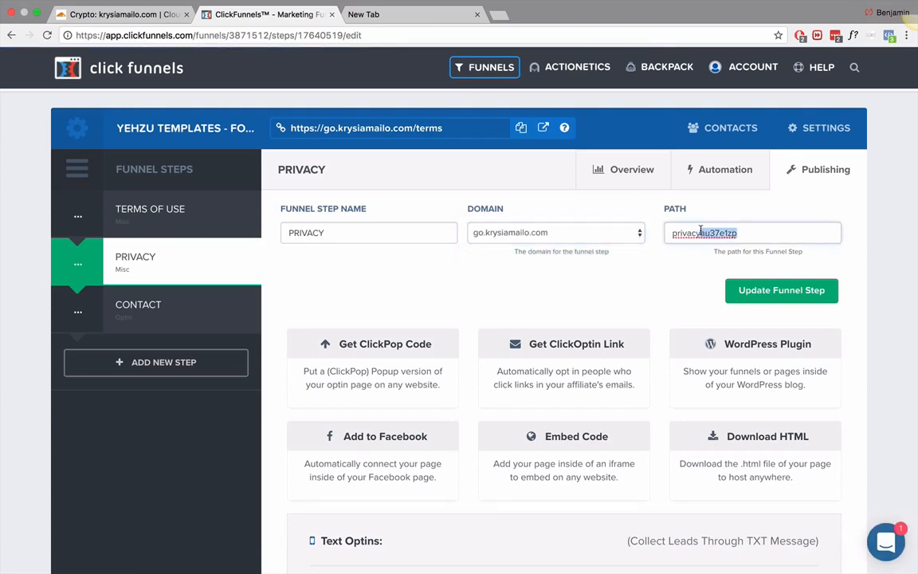
pyautogui.press('BackSpace')
pyautogui.click(779, 292)
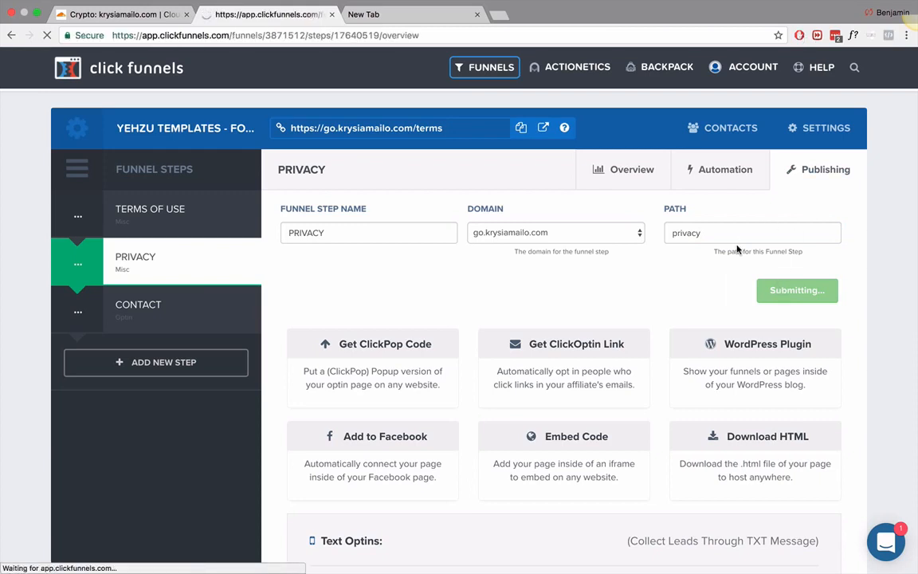
pyautogui.click(838, 129)
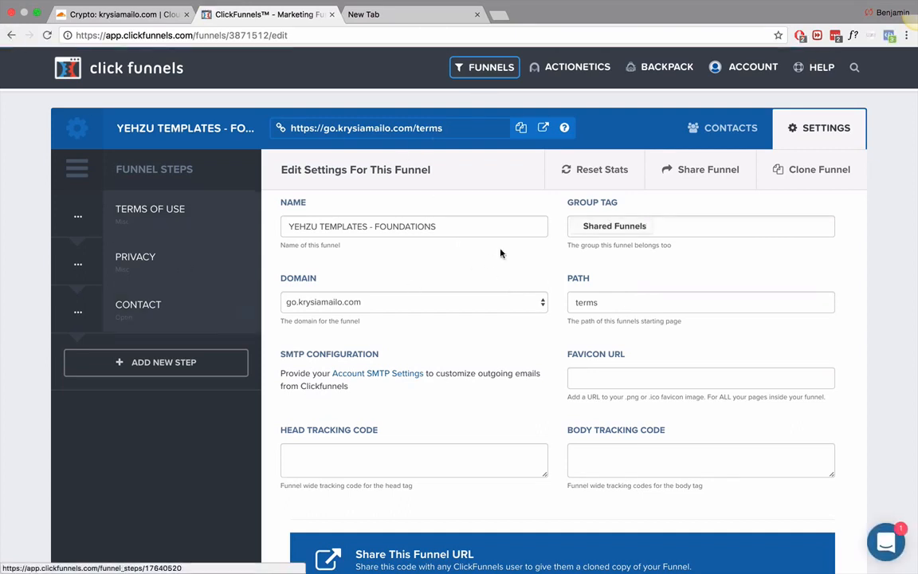
pyautogui.click(12, 36)
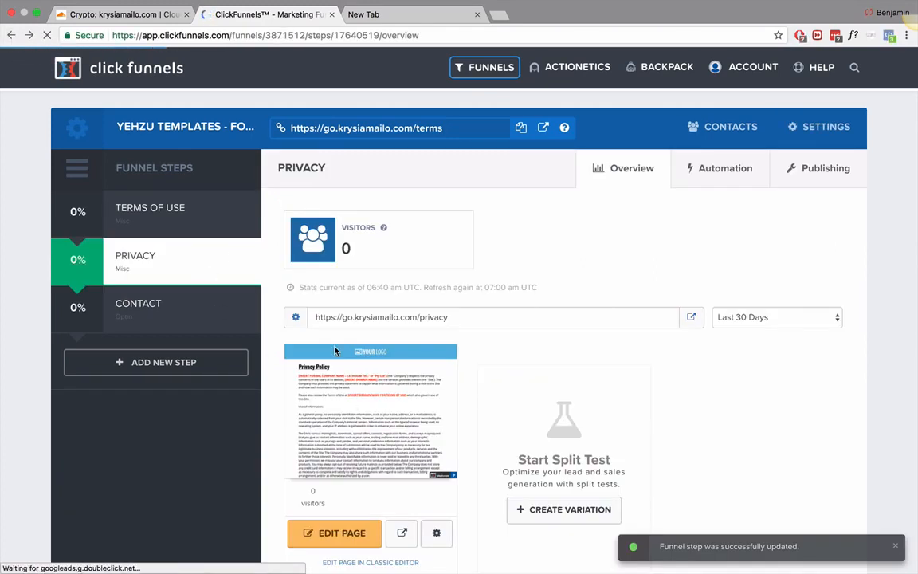
# Edit the Privacy page's own settings to use the new go subdomain and the path privacy, and update the page.
pyautogui.click(436, 535)
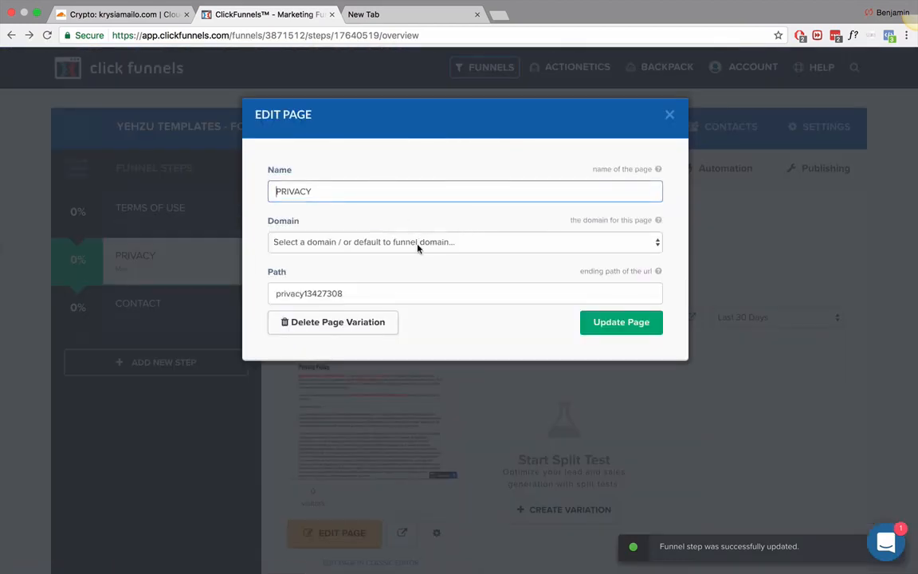
pyautogui.click(418, 248)
pyautogui.click(341, 271)
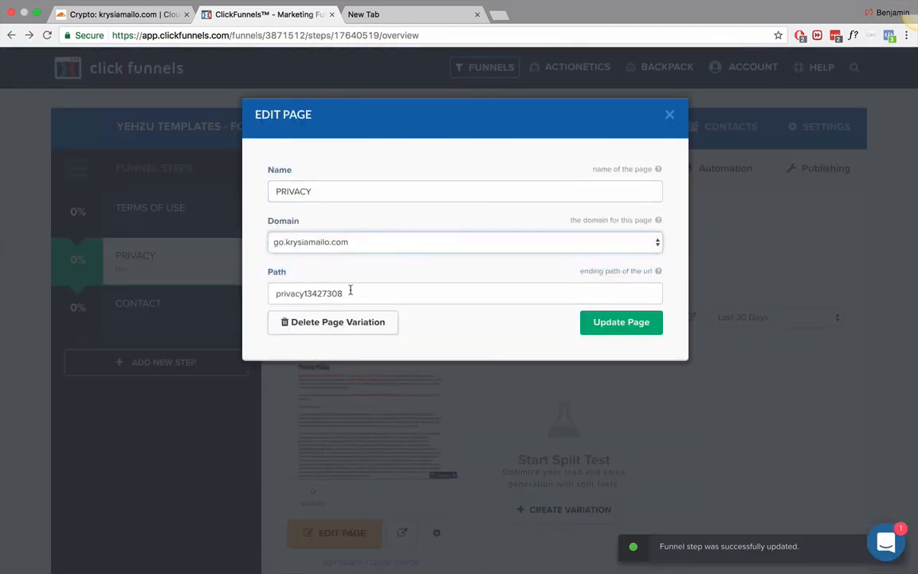
pyautogui.moveTo(347, 292); pyautogui.dragTo(307, 292)
pyautogui.press('BackSpace')
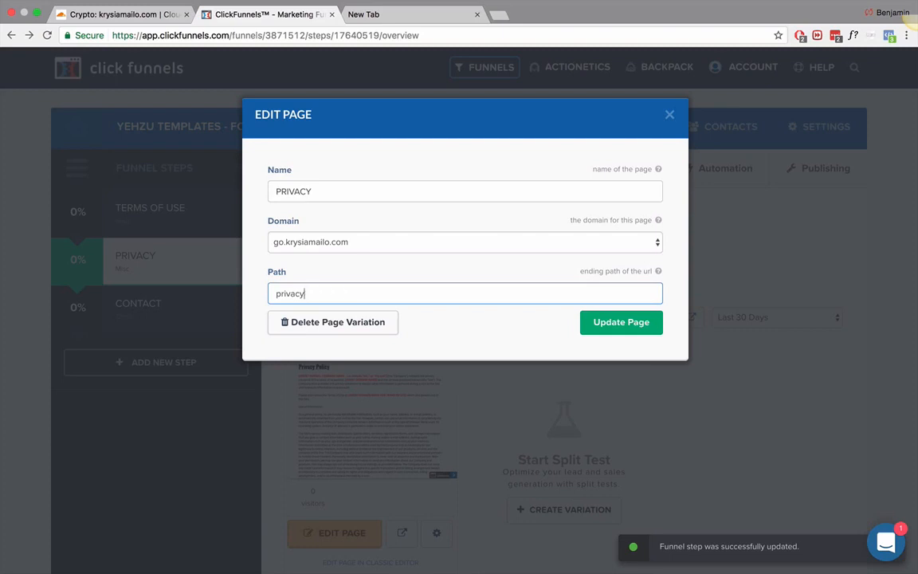
pyautogui.click(620, 323)
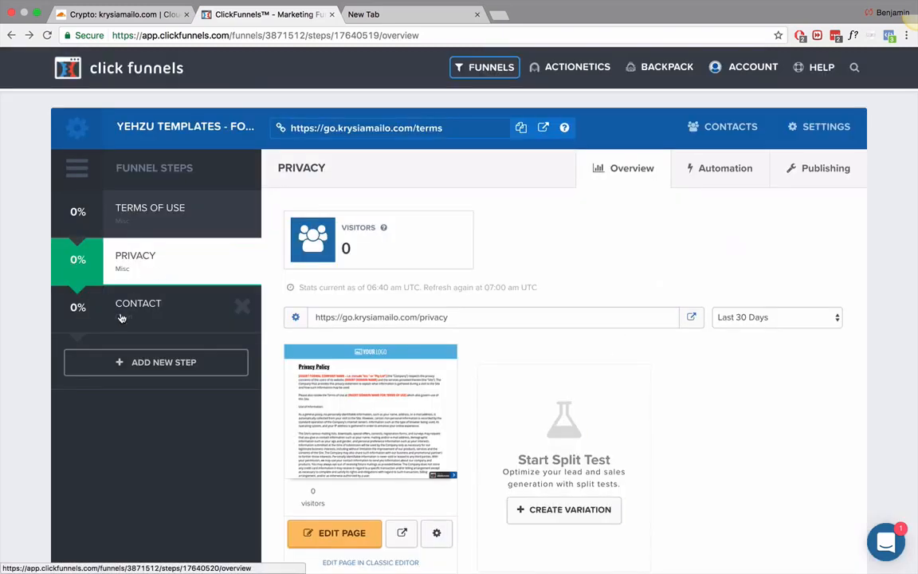
# Set the Contact step's publishing domain to the new go subdomain, shorten its path to contact, and update the step.
pyautogui.click(121, 318)
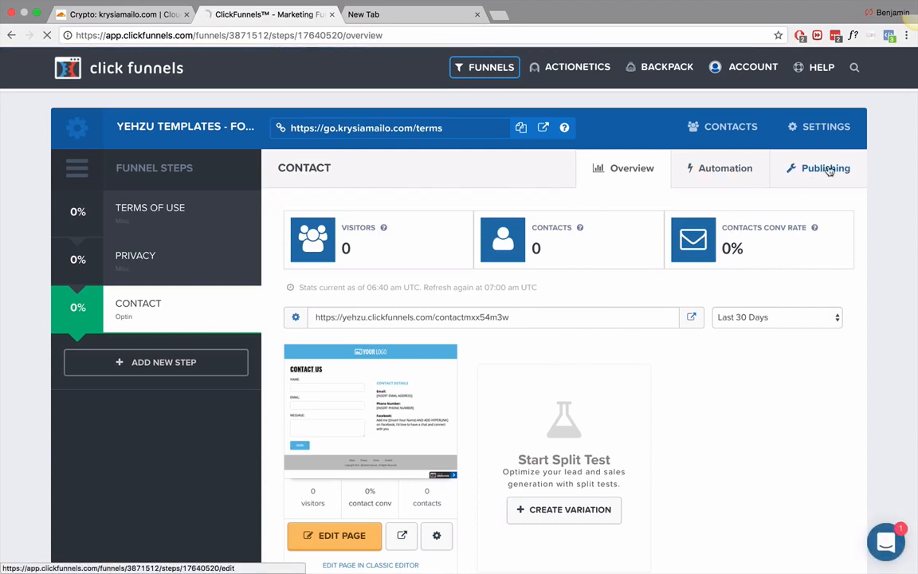
pyautogui.click(829, 169)
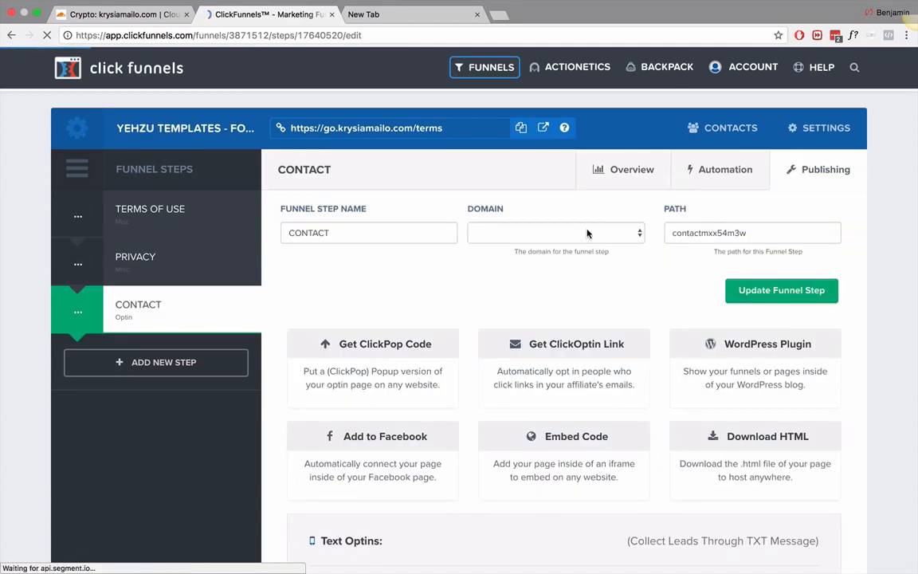
pyautogui.click(587, 233)
pyautogui.click(584, 256)
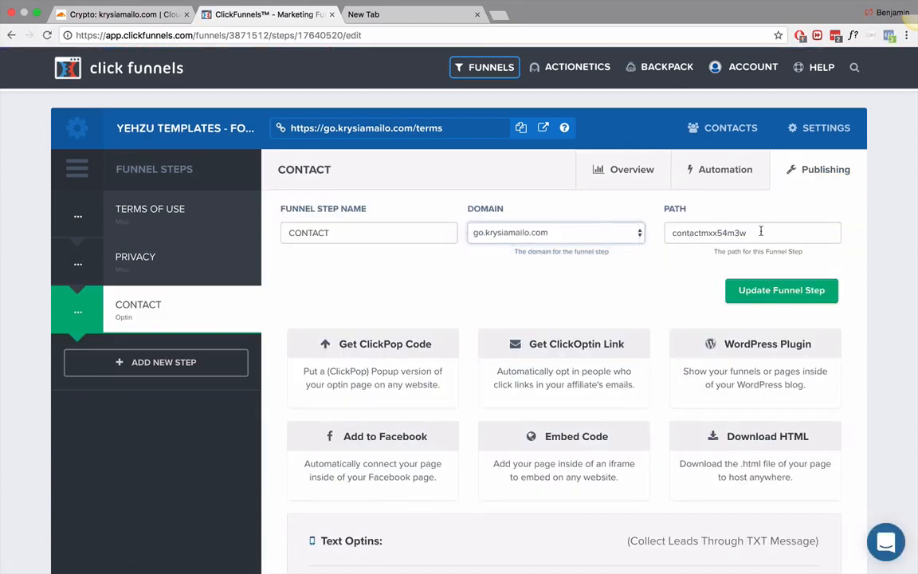
pyautogui.moveTo(760, 231); pyautogui.dragTo(721, 230)
pyautogui.press('BackSpace')
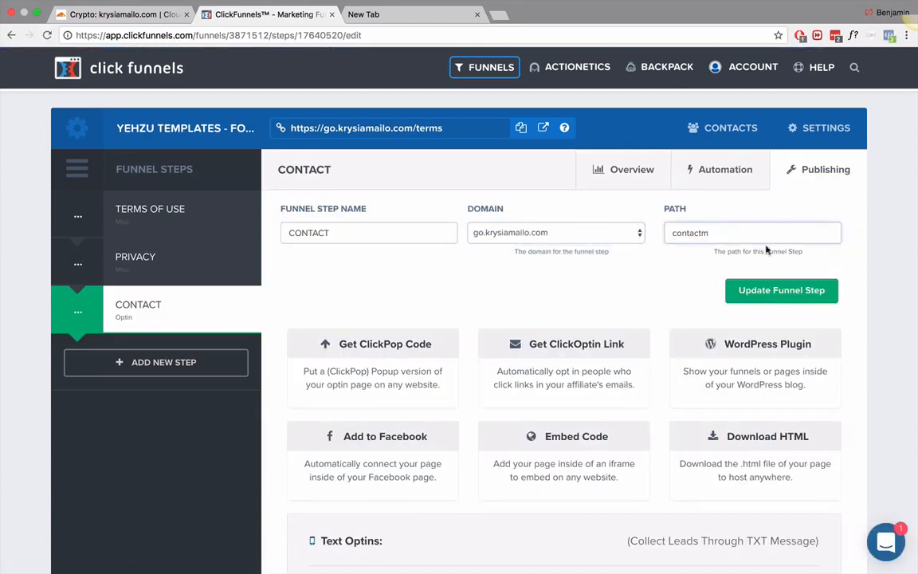
pyautogui.click(791, 290)
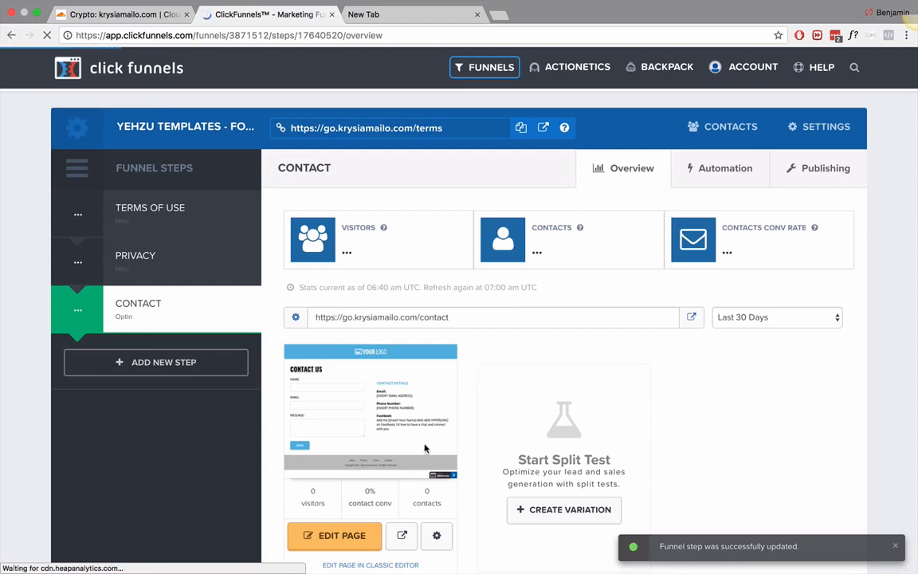
# Edit the Contact page's own settings to use the new go subdomain and the path contact, and update the page.
pyautogui.click(435, 536)
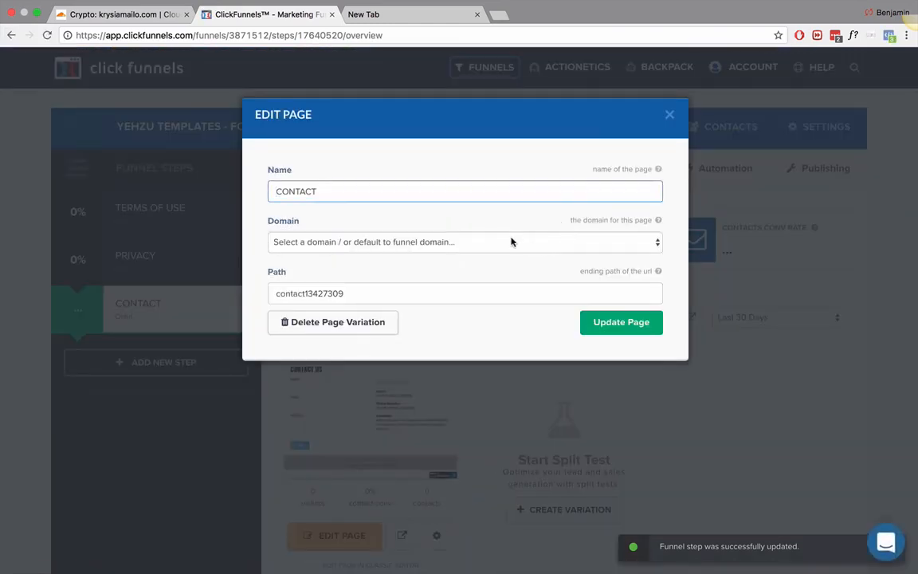
pyautogui.click(478, 242)
pyautogui.click(398, 267)
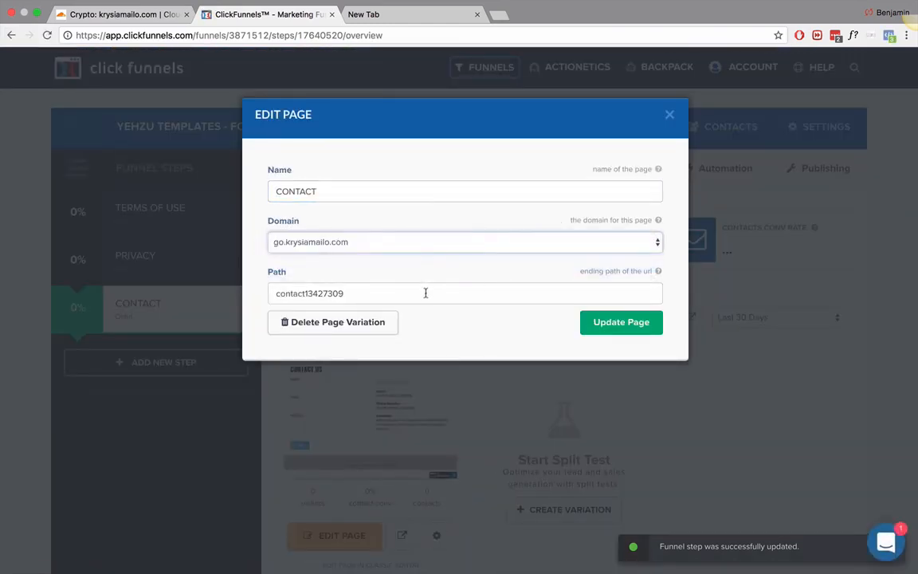
pyautogui.click(551, 299)
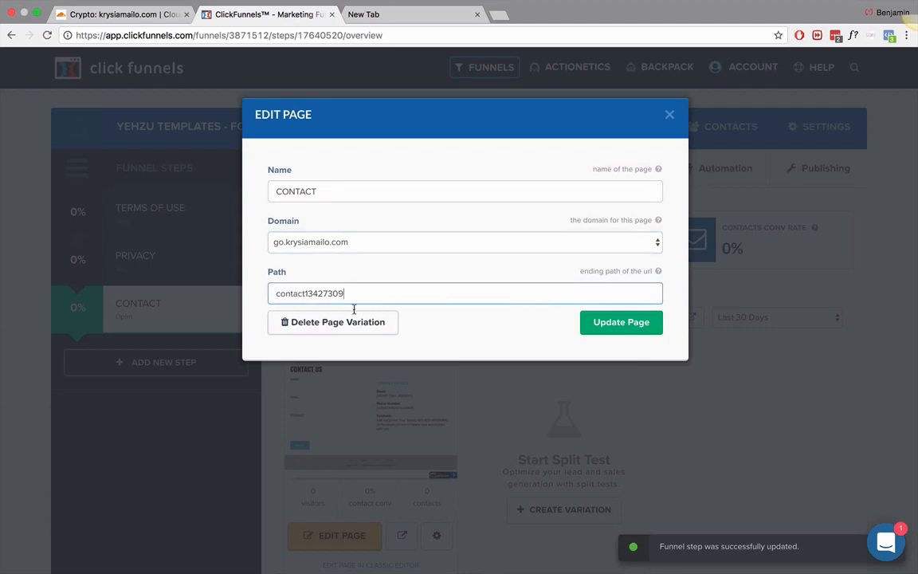
pyautogui.moveTo(333, 294); pyautogui.dragTo(309, 293)
pyautogui.press('BackSpace')
pyautogui.click(615, 323)
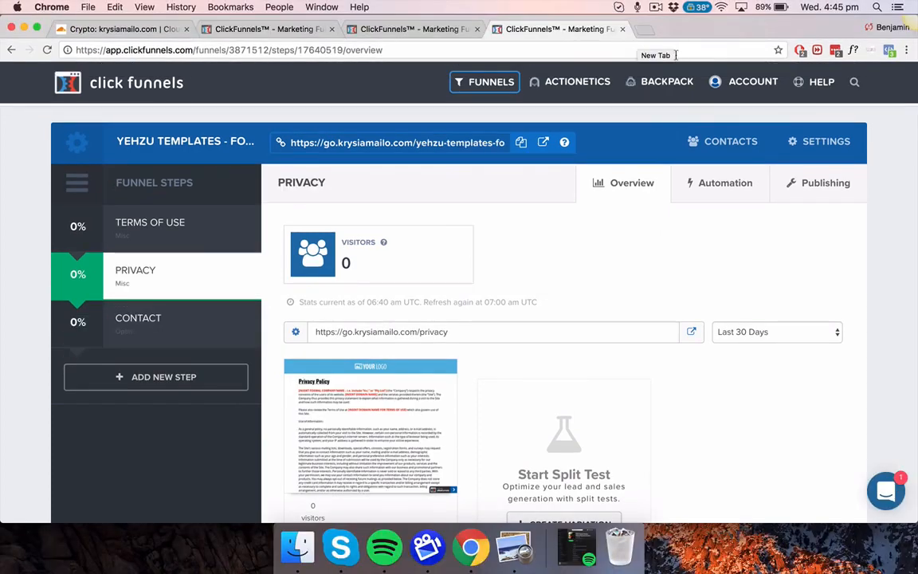
# Load the live Contact page in a new browser tab using the go subdomain and the path /contact.
pyautogui.scroll(-5, 572, 341)
pyautogui.scroll(10, 572, 340)
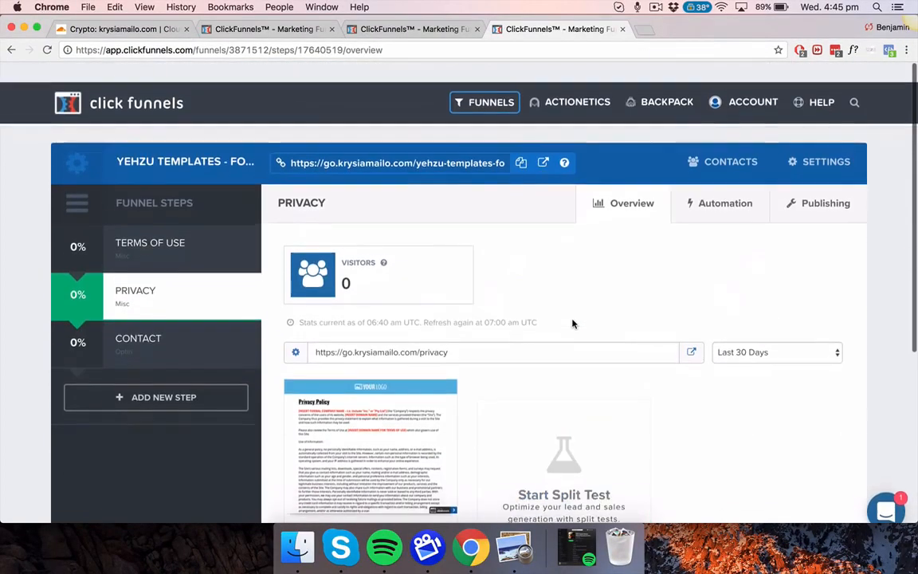
pyautogui.click(644, 28)
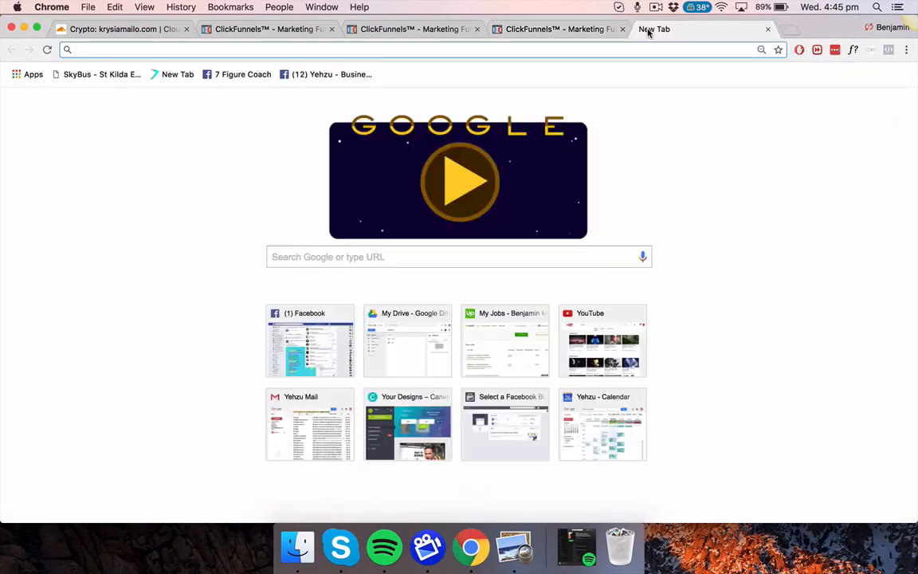
pyautogui.write('go.')
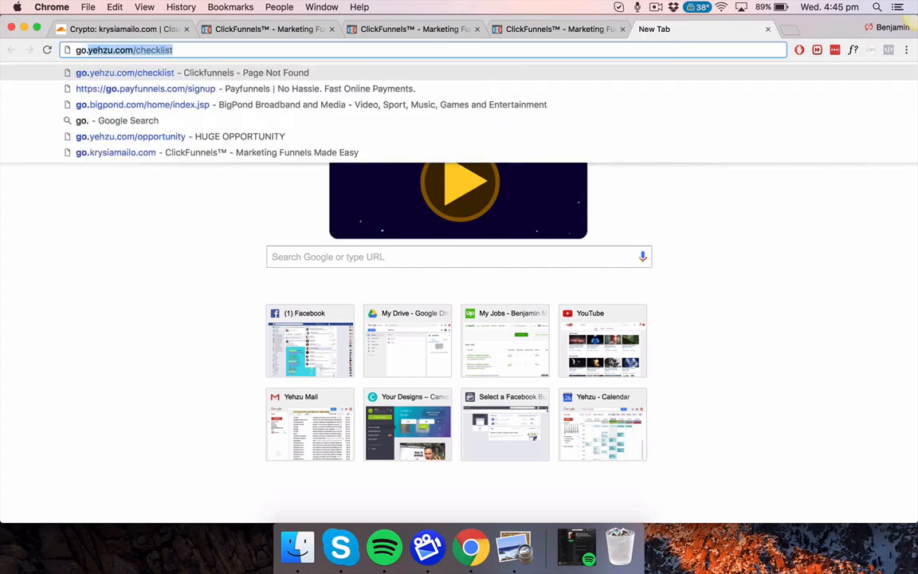
pyautogui.write('krys')
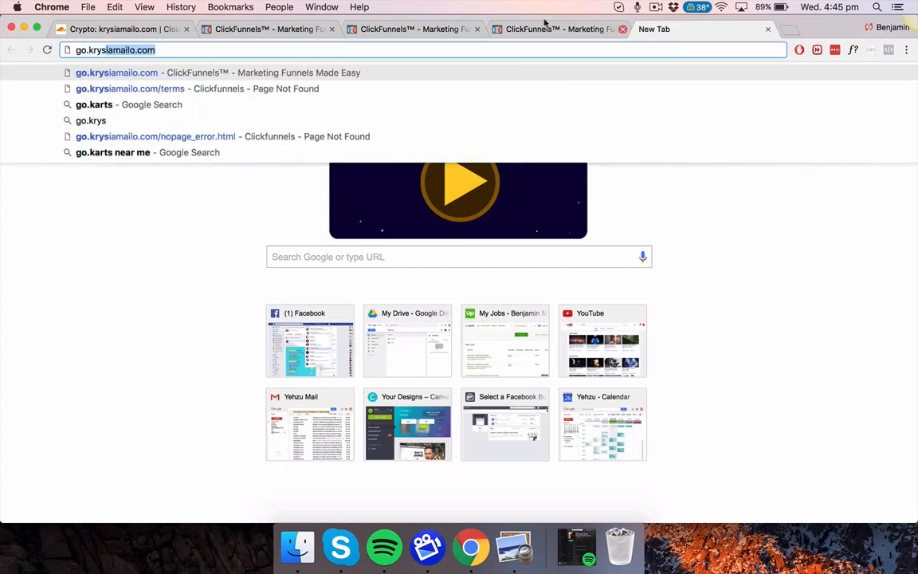
pyautogui.press('Right')
pyautogui.write('/')
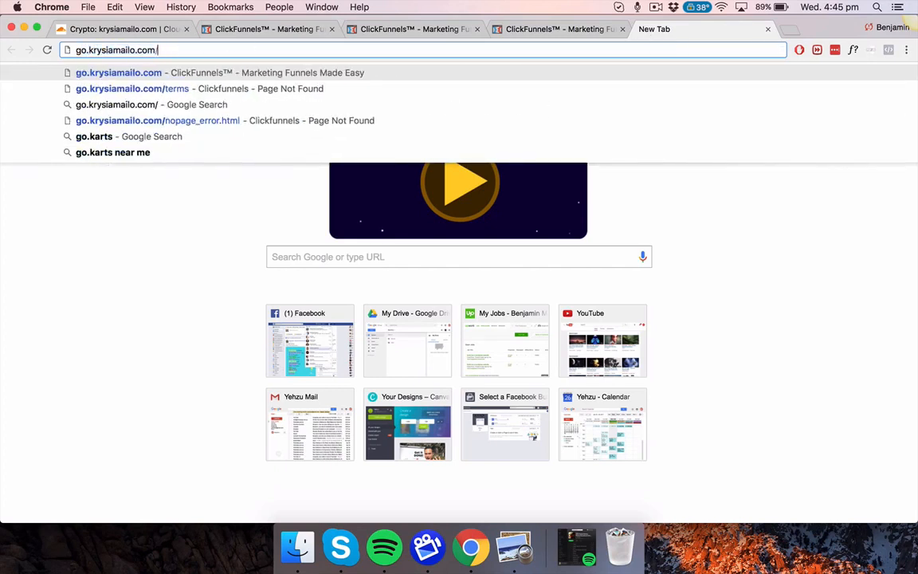
pyautogui.write('contact')
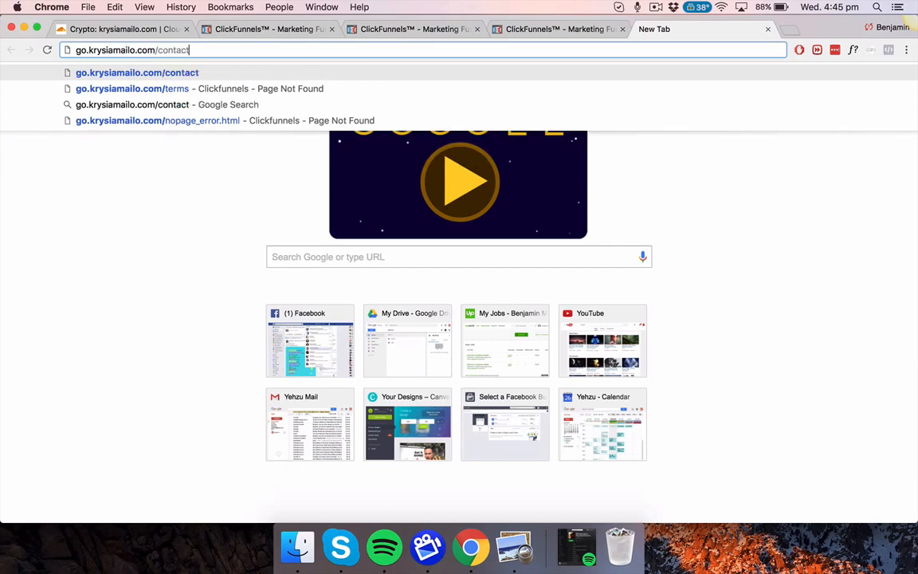
pyautogui.press('Return')
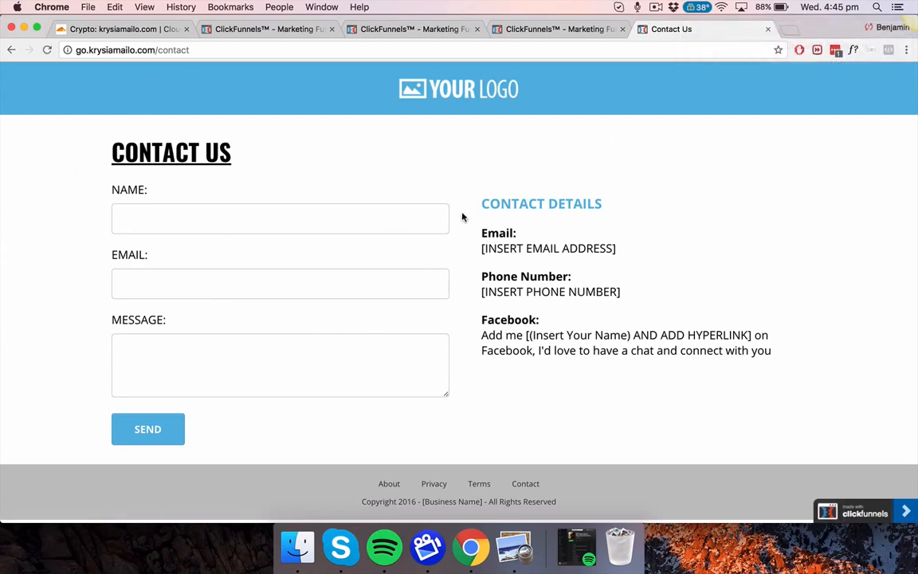
pyautogui.click(655, 7)
pyautogui.click(668, 36)
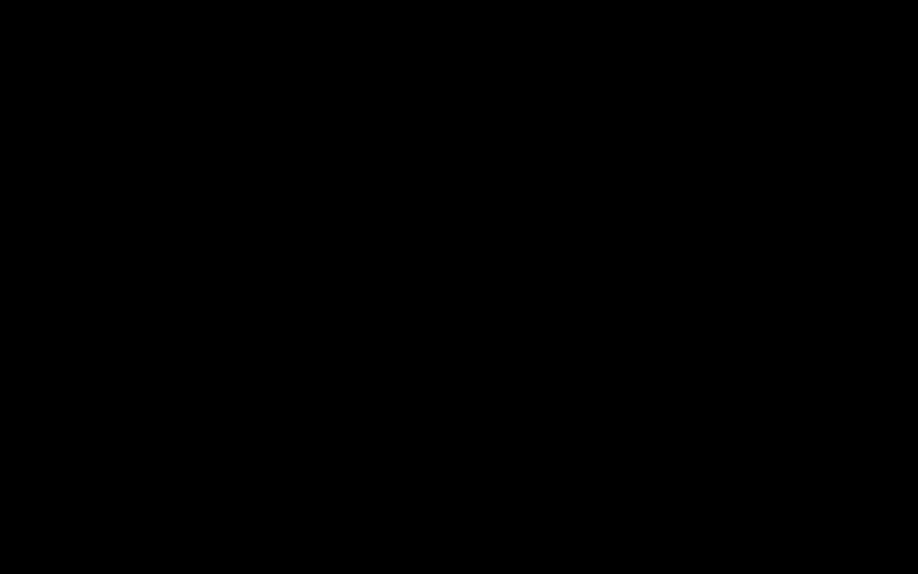